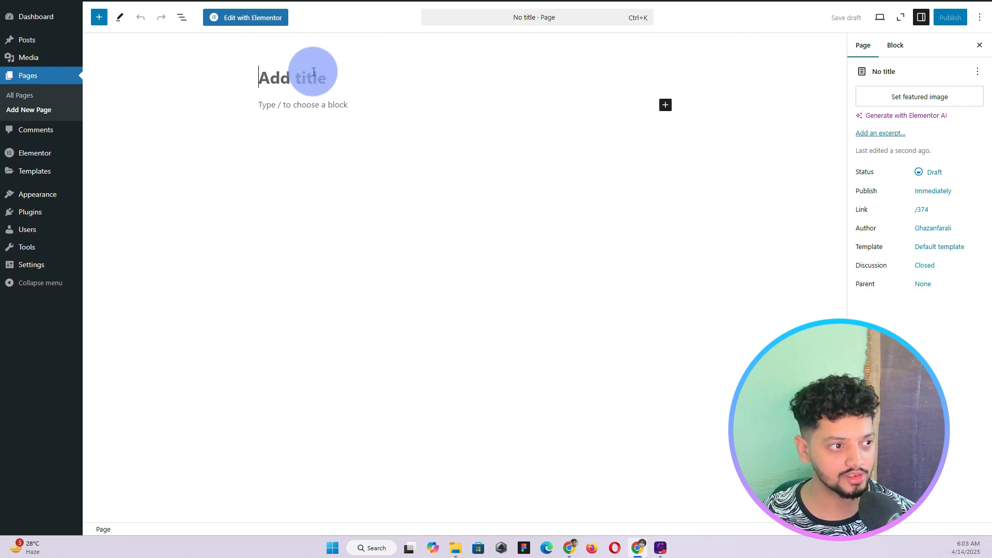
Title the new page "Hover Over Text to Reveal Images"
{"action": "type", "text": "Hove"}
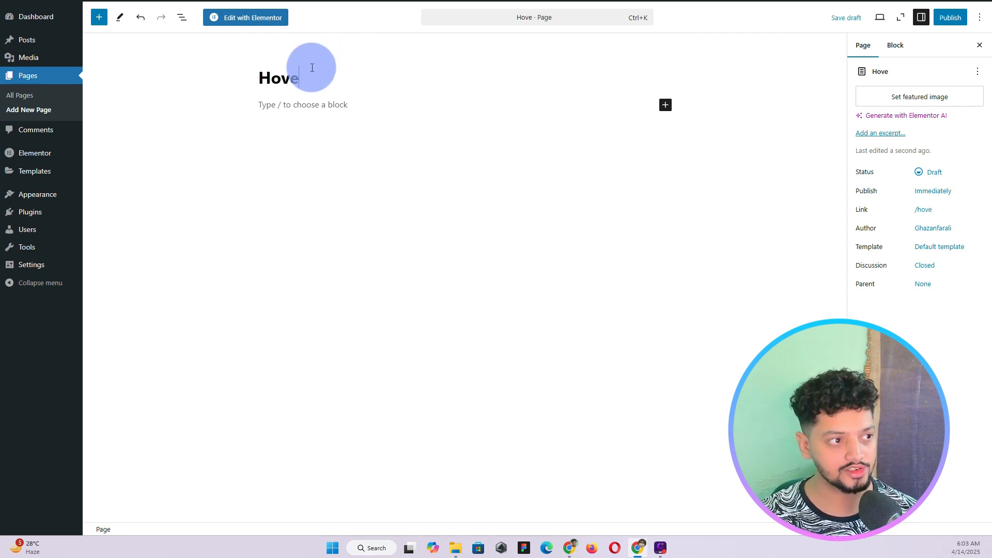
{"action": "type", "text": "r Over "}
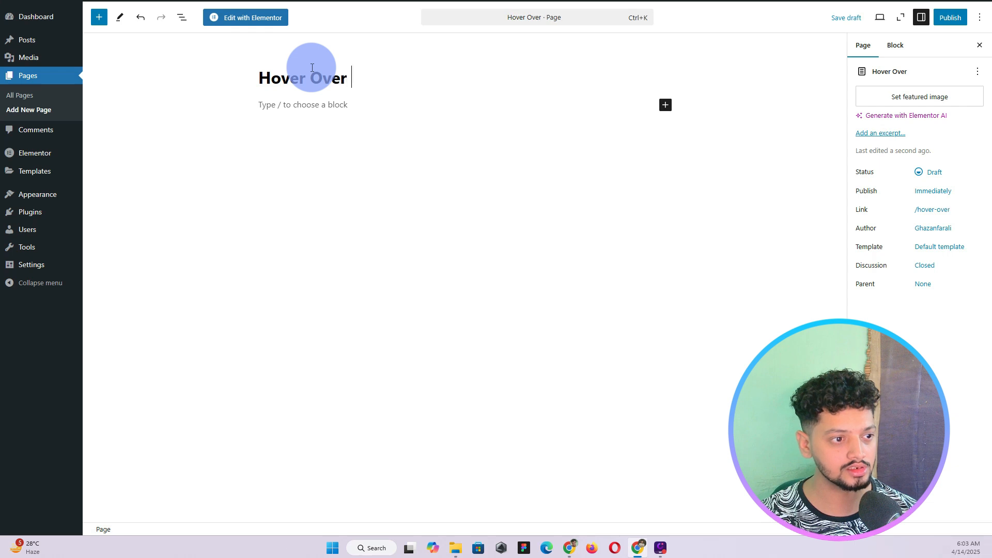
{"action": "type", "text": "Text to R"}
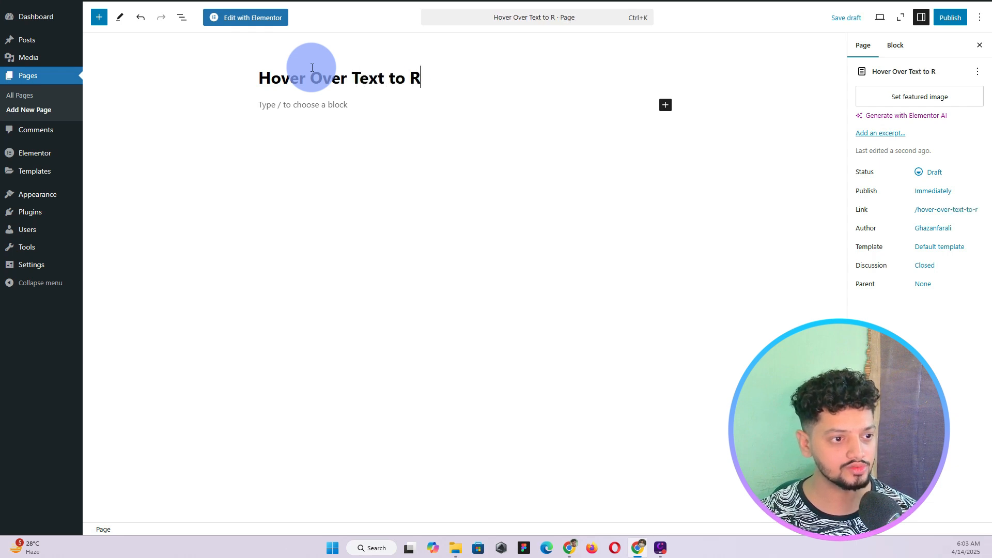
{"action": "type", "text": "eveal Images"}
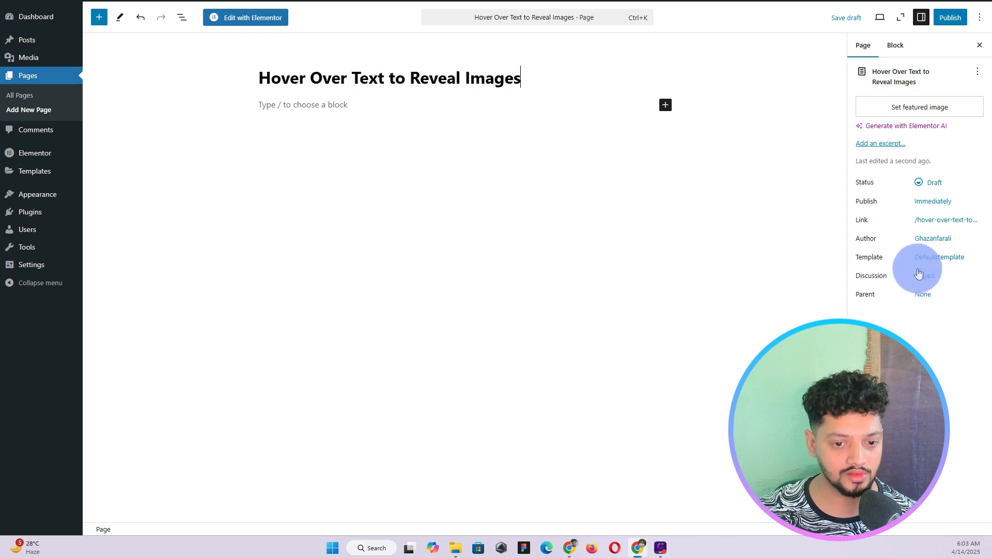
Assign the Elementor Canvas template to the page and publish it
{"action": "left_click", "coordinate": [935, 257]}
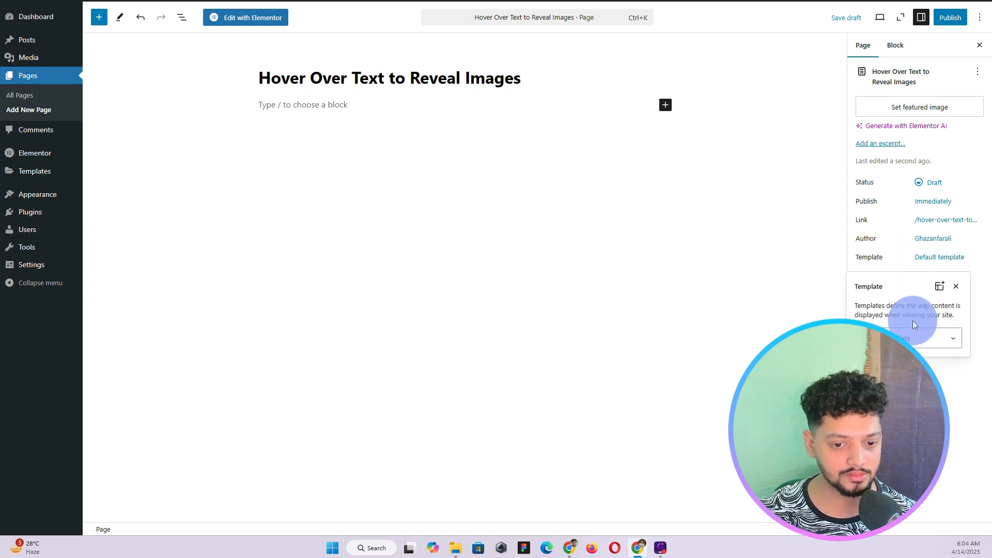
{"action": "left_click", "coordinate": [898, 338]}
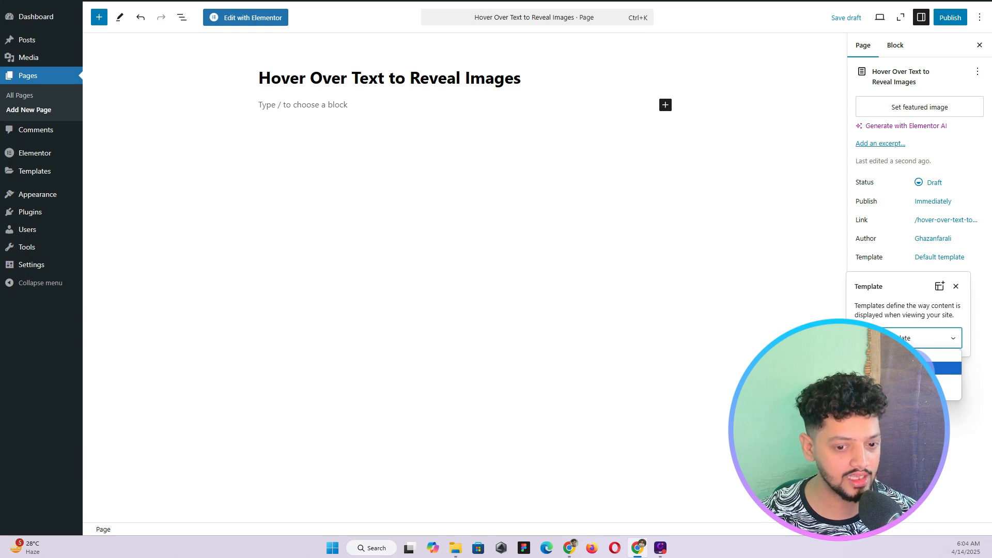
{"action": "left_click", "coordinate": [930, 368]}
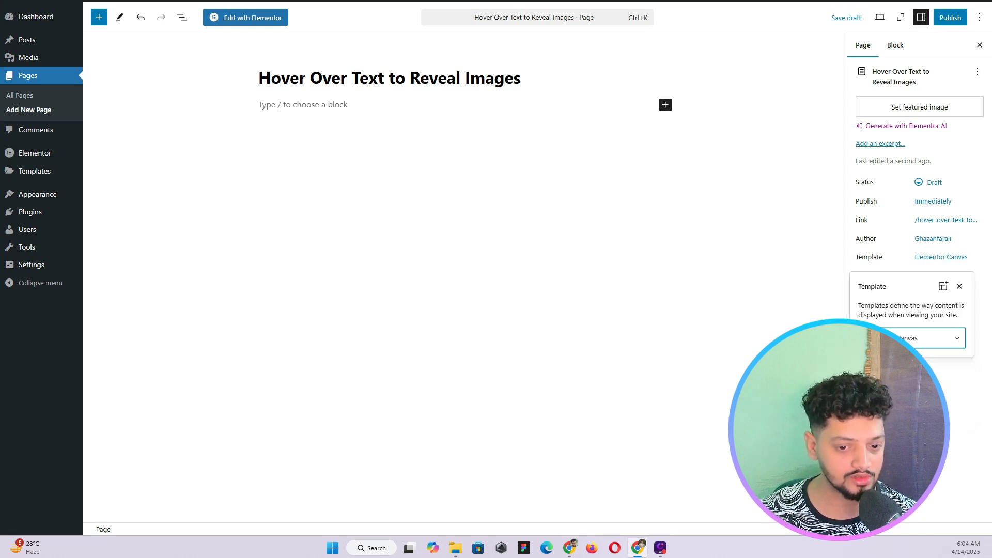
{"action": "left_click", "coordinate": [946, 21]}
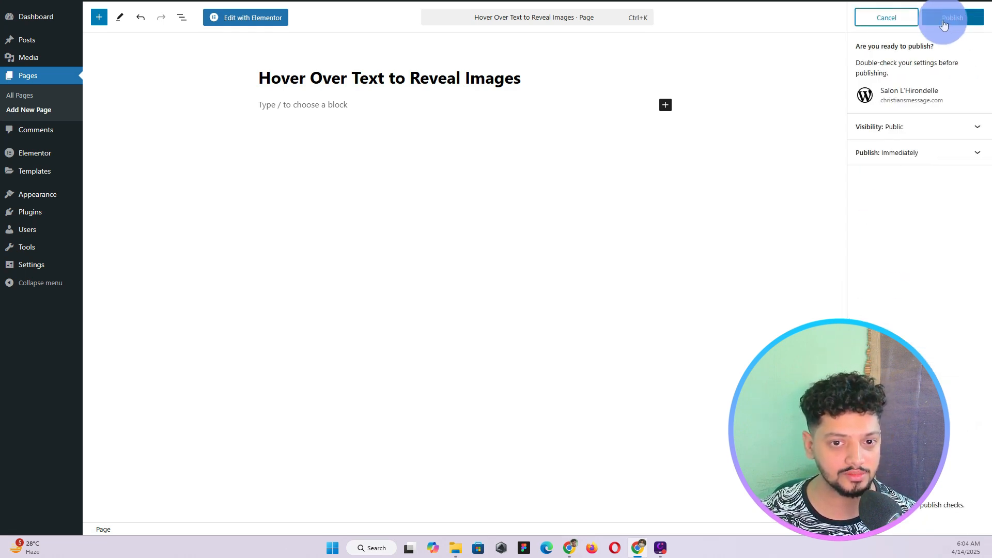
{"action": "left_click", "coordinate": [947, 17]}
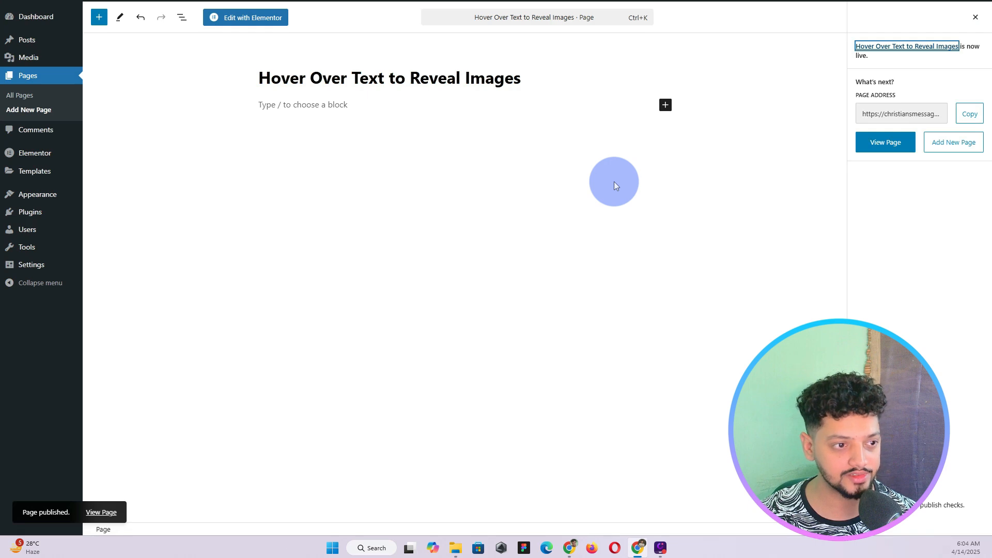
Open the page for editing with Elementor and dismiss the launchpad checklist and its hint
{"action": "left_click", "coordinate": [249, 23]}
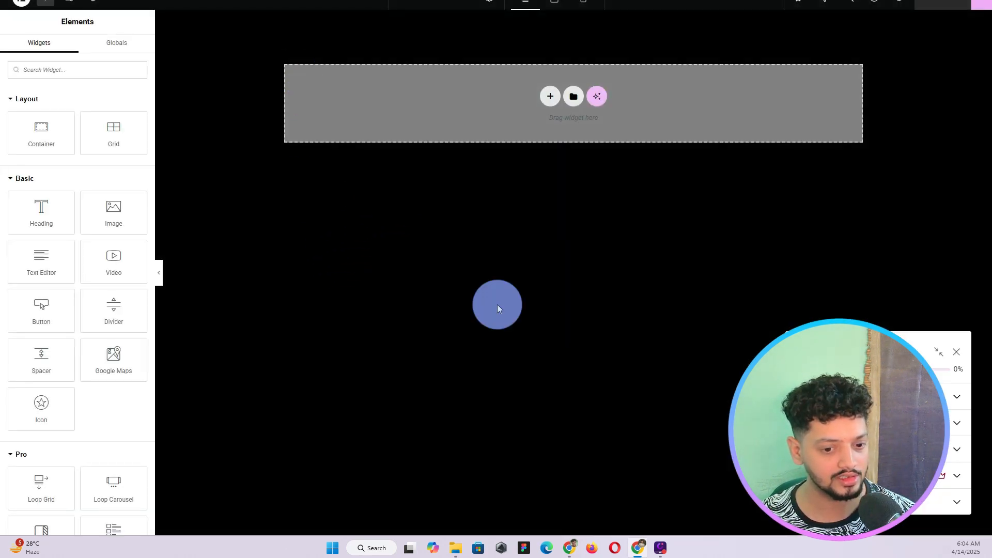
{"action": "left_click", "coordinate": [957, 352]}
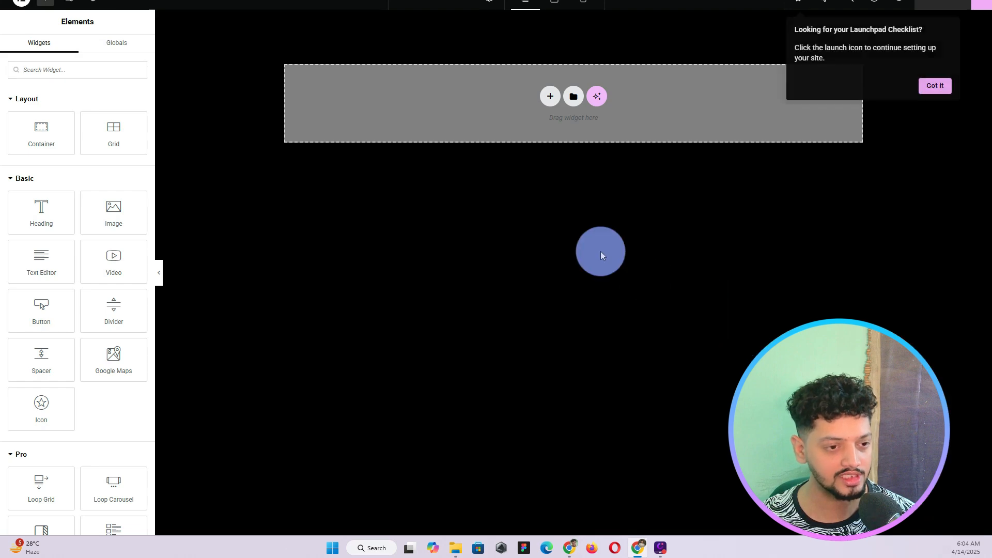
{"action": "left_click", "coordinate": [935, 85]}
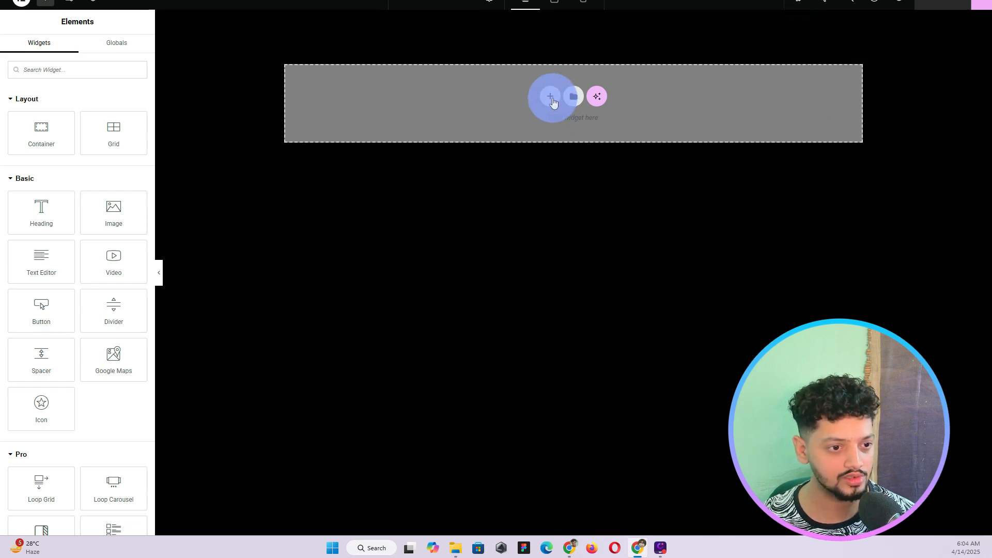
Add a Flexbox container with the single-column vertical structure to the blank page
{"action": "left_click", "coordinate": [551, 97]}
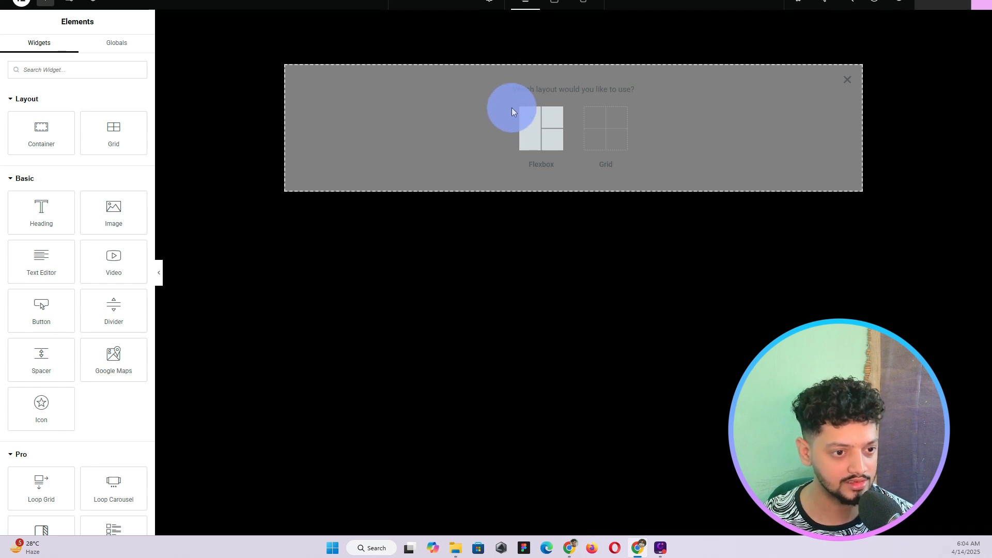
{"action": "left_click", "coordinate": [537, 114]}
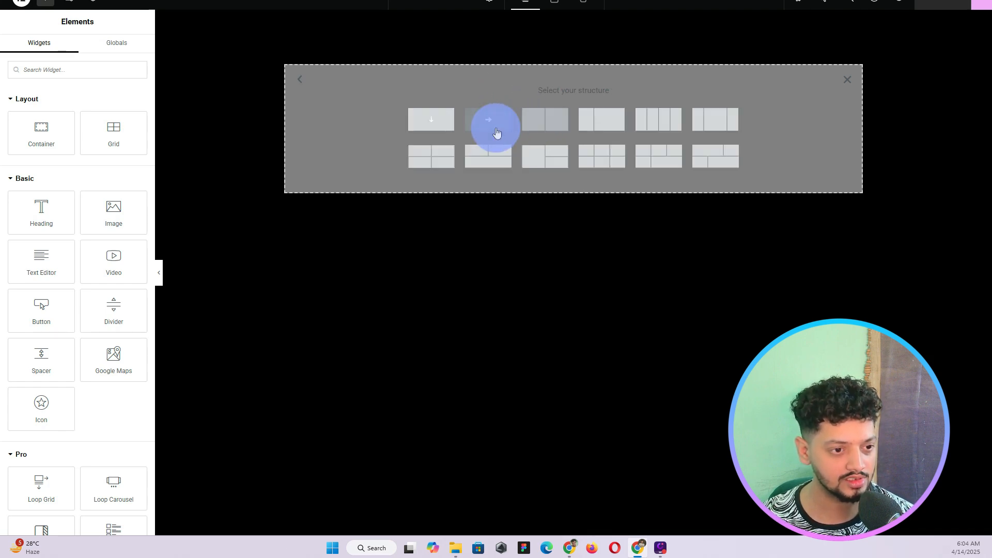
{"action": "left_click", "coordinate": [431, 127]}
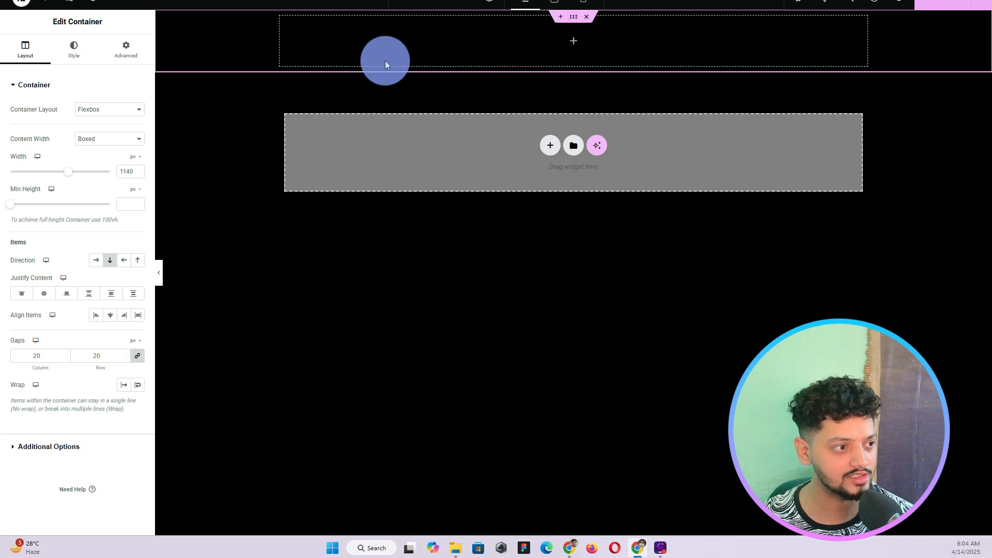
Set the container's minimum height to 100 vh
{"action": "left_click", "coordinate": [68, 53]}
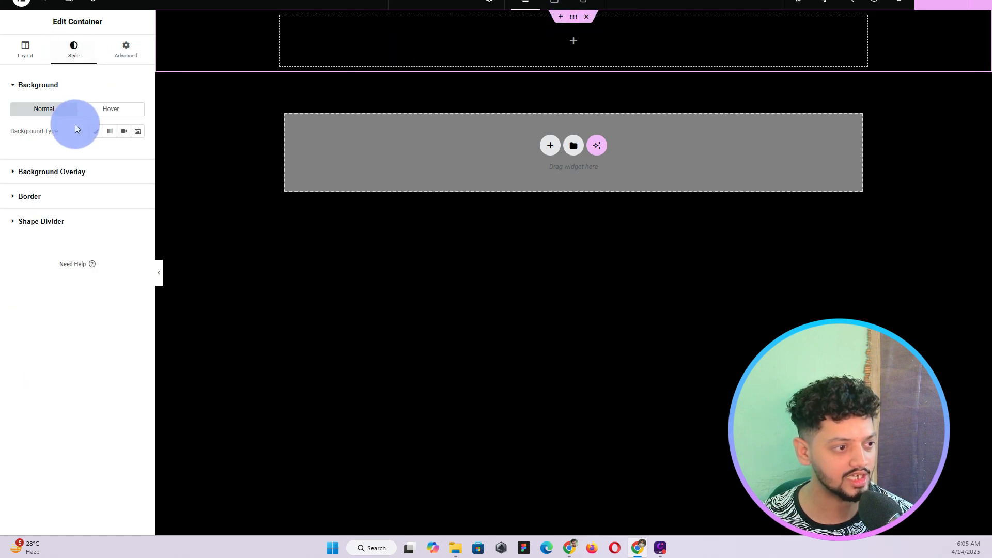
{"action": "left_click", "coordinate": [29, 51]}
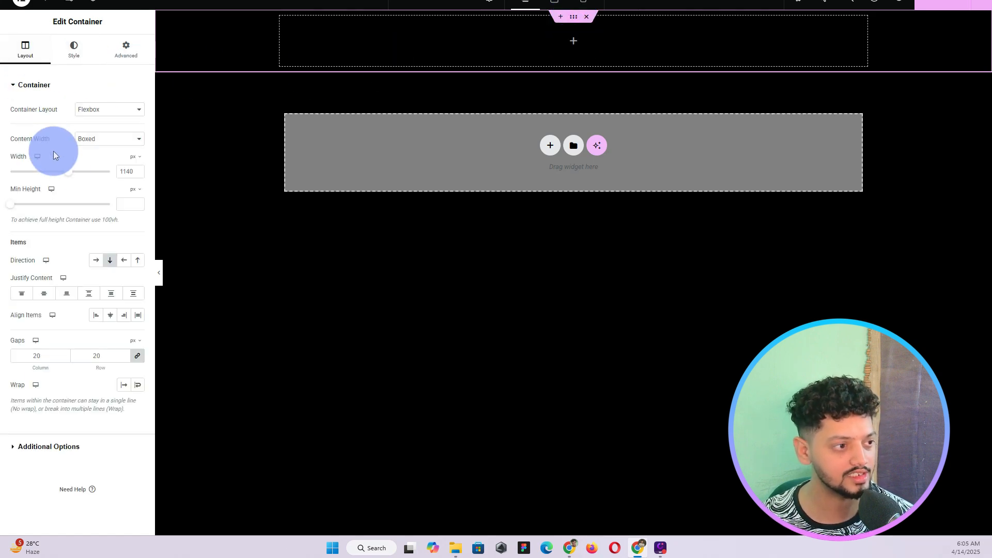
{"action": "left_click", "coordinate": [133, 189]}
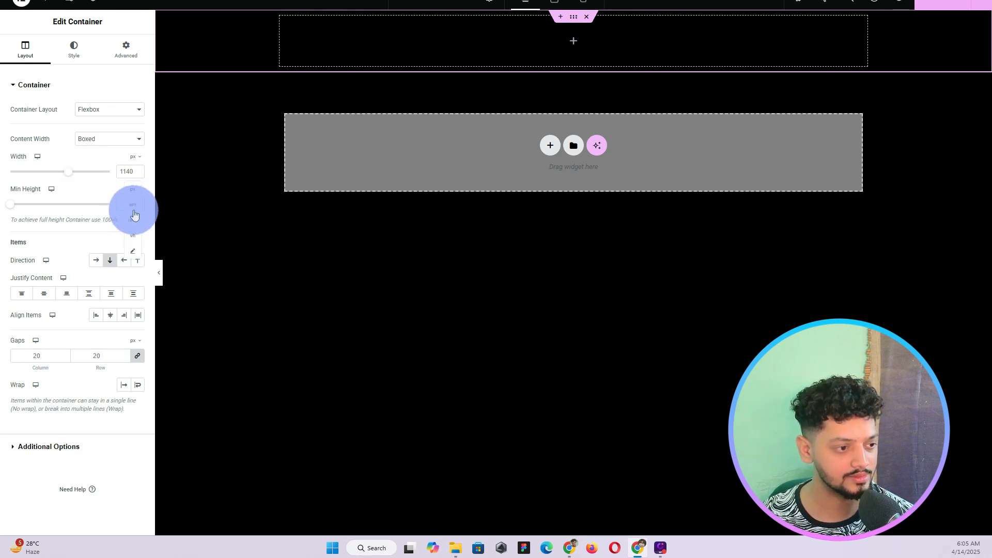
{"action": "left_click", "coordinate": [128, 231]}
{"action": "left_click", "coordinate": [121, 204]}
{"action": "type", "text": "100"}
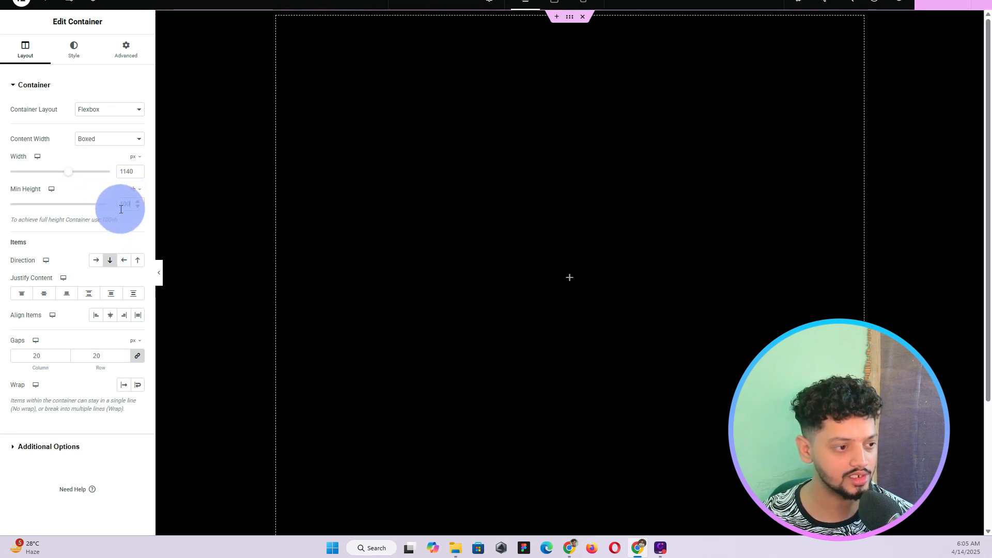
{"action": "scroll", "coordinate": [482, 277], "scroll_direction": "down", "scroll_amount": 3}
{"action": "scroll", "coordinate": [482, 277], "scroll_direction": "up", "scroll_amount": 3}
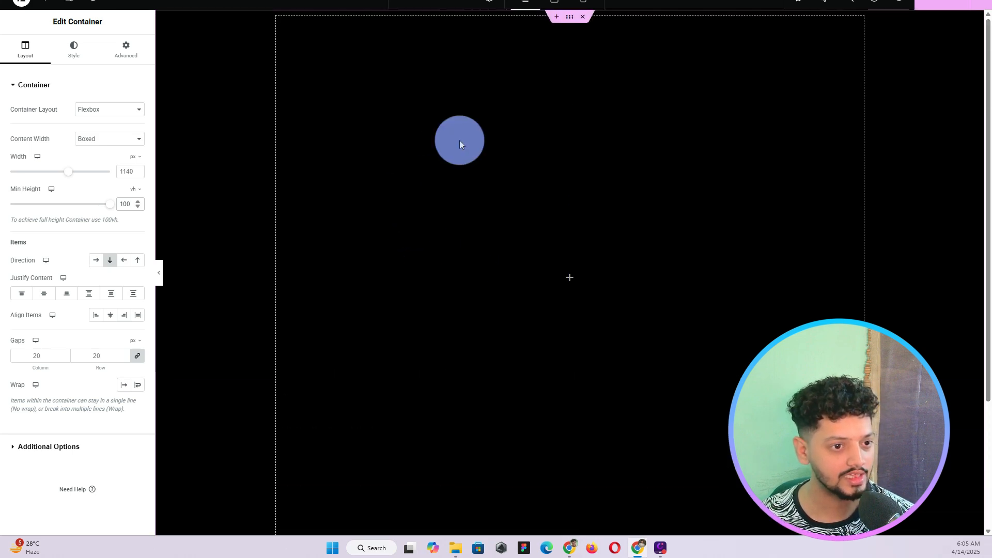
Add a nested container inside the full-height, column-direction container
{"action": "left_click", "coordinate": [112, 265]}
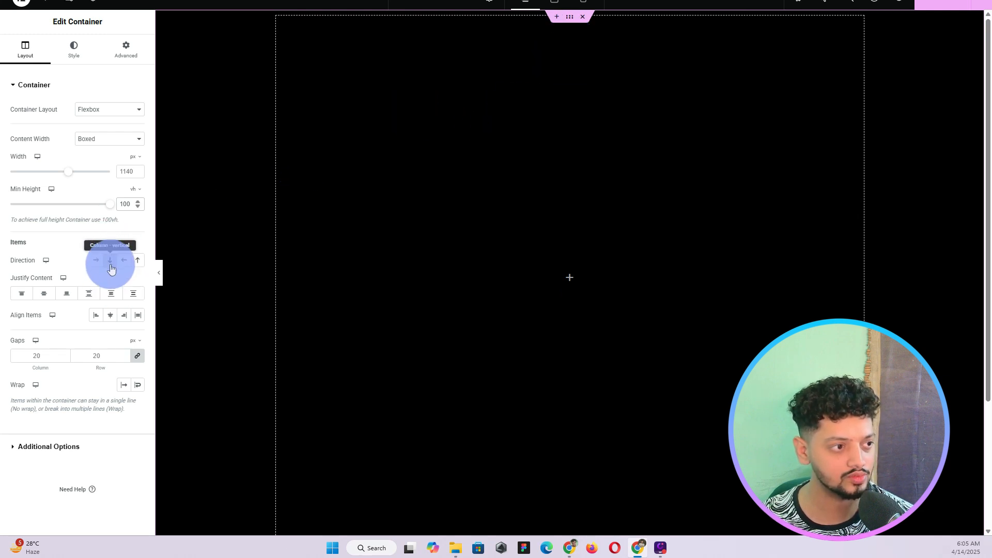
{"action": "left_click", "coordinate": [49, 7]}
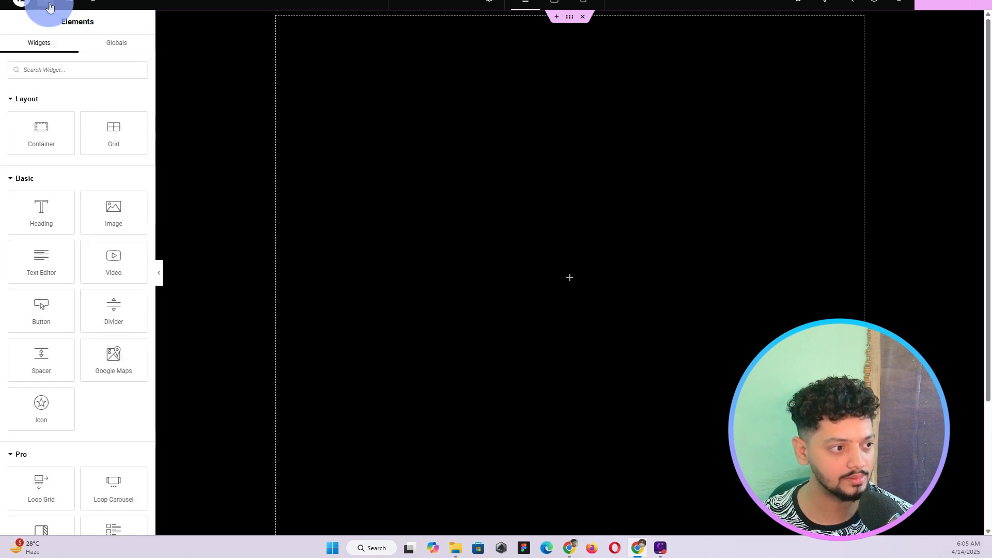
{"action": "left_click", "coordinate": [49, 137]}
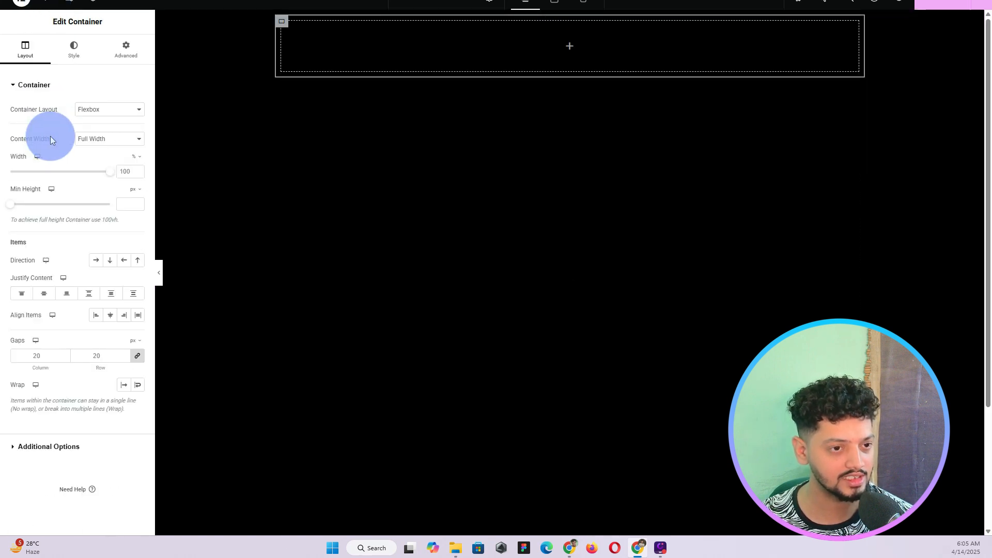
Show the page structure and set the outer container's content justification to center
{"action": "left_click", "coordinate": [570, 17]}
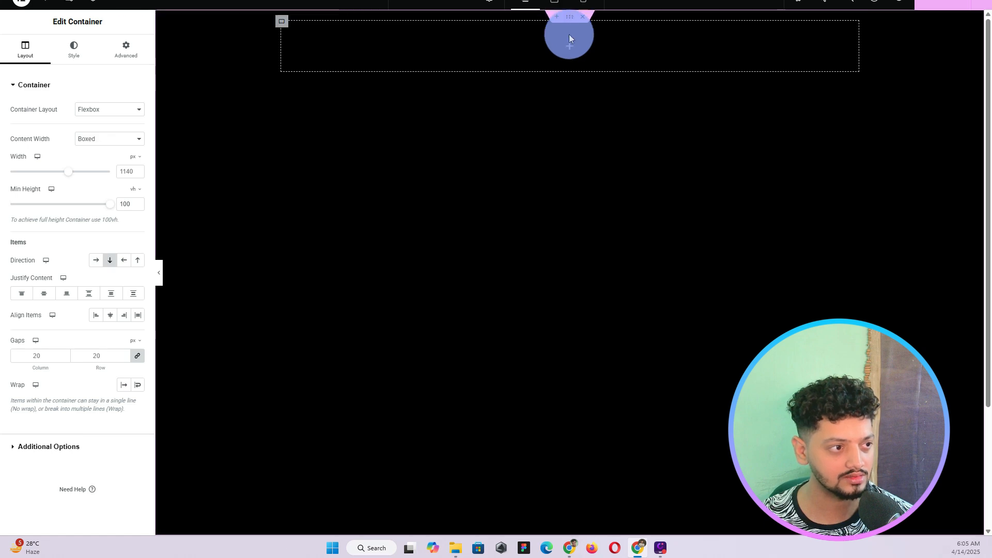
{"action": "left_click", "coordinate": [92, 2]}
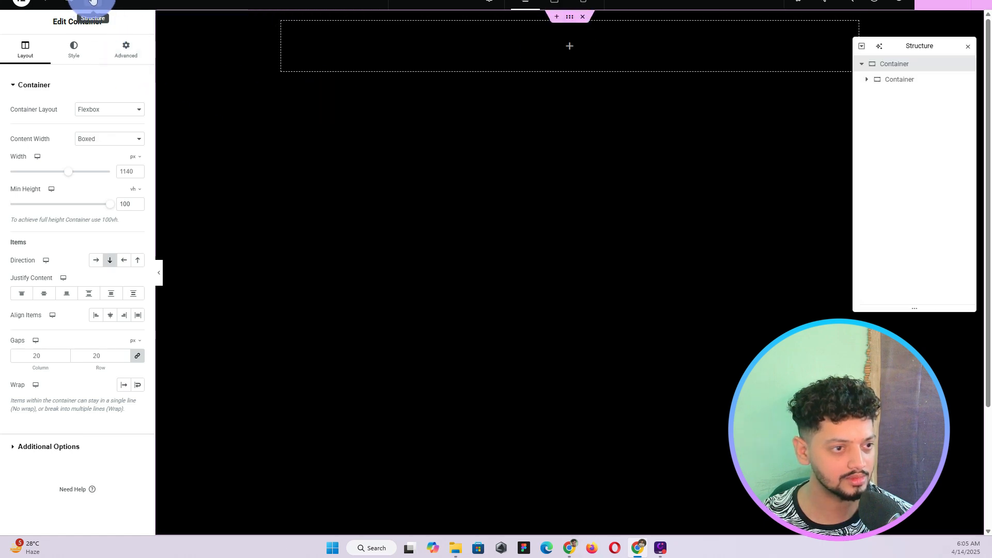
{"action": "left_click", "coordinate": [890, 83]}
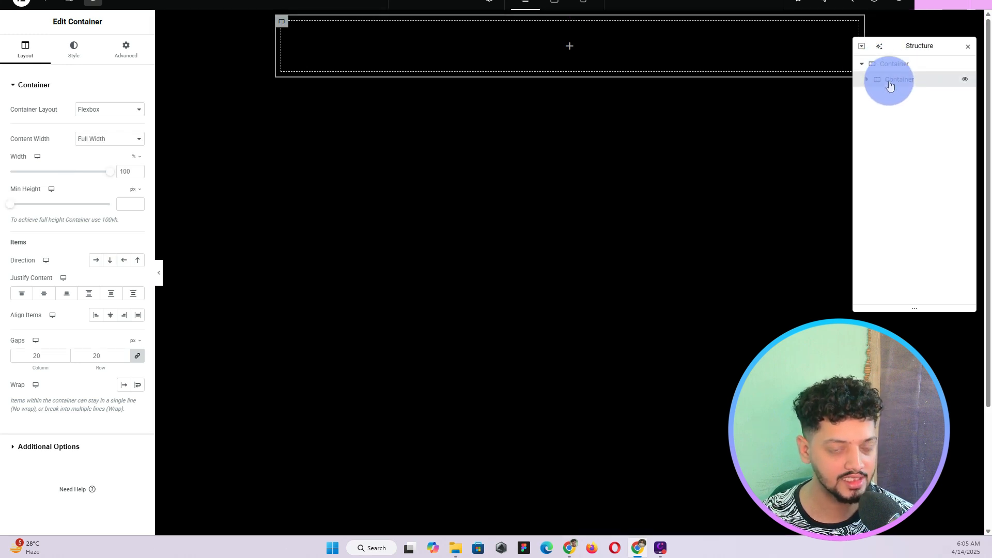
{"action": "left_click", "coordinate": [902, 69]}
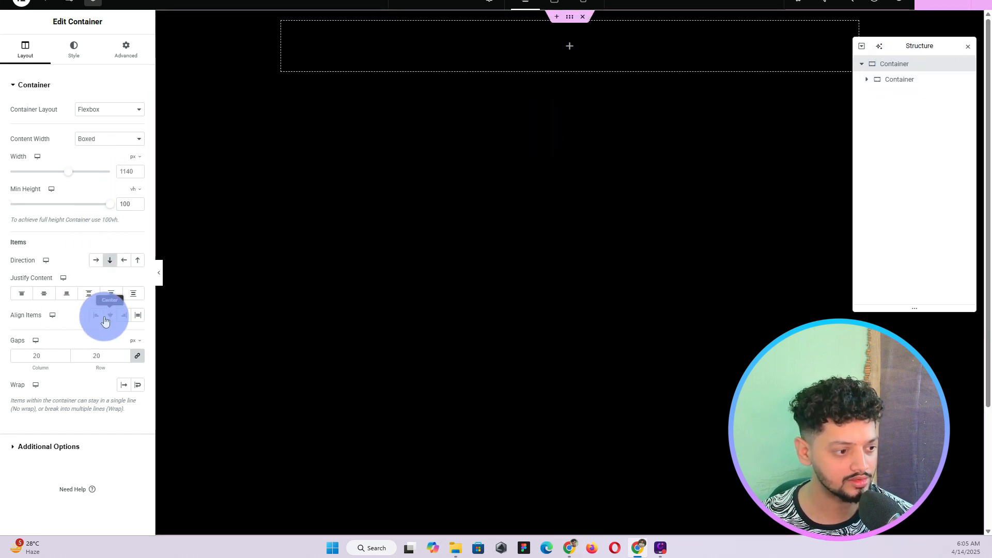
{"action": "left_click", "coordinate": [43, 293]}
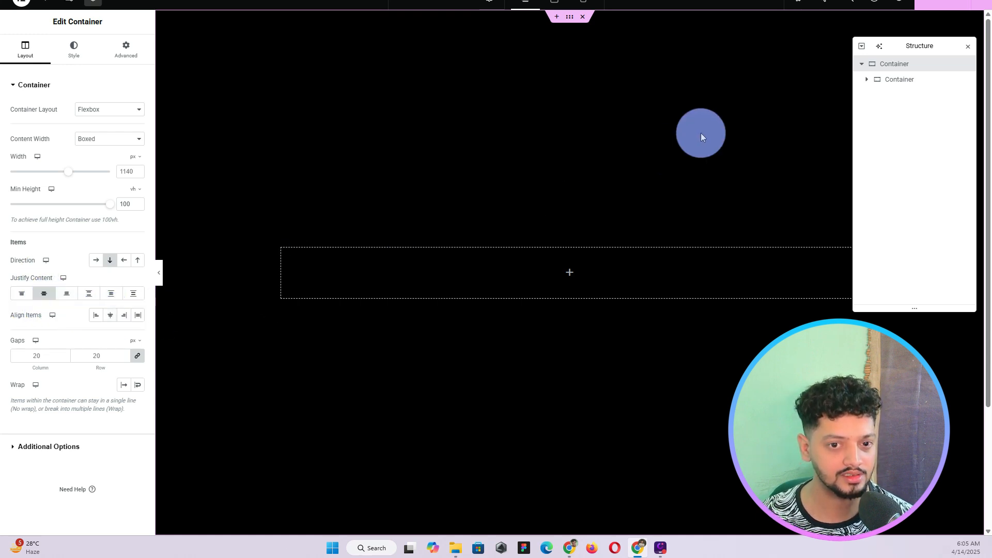
Rename the outer container in the page structure as "Parent Container"
{"action": "left_click", "coordinate": [899, 83]}
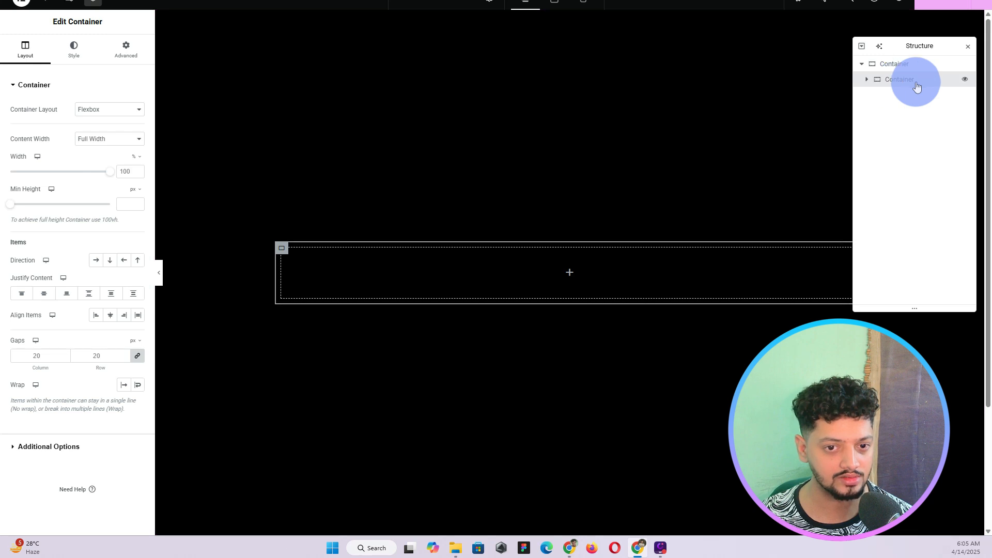
{"action": "double_click", "coordinate": [899, 65]}
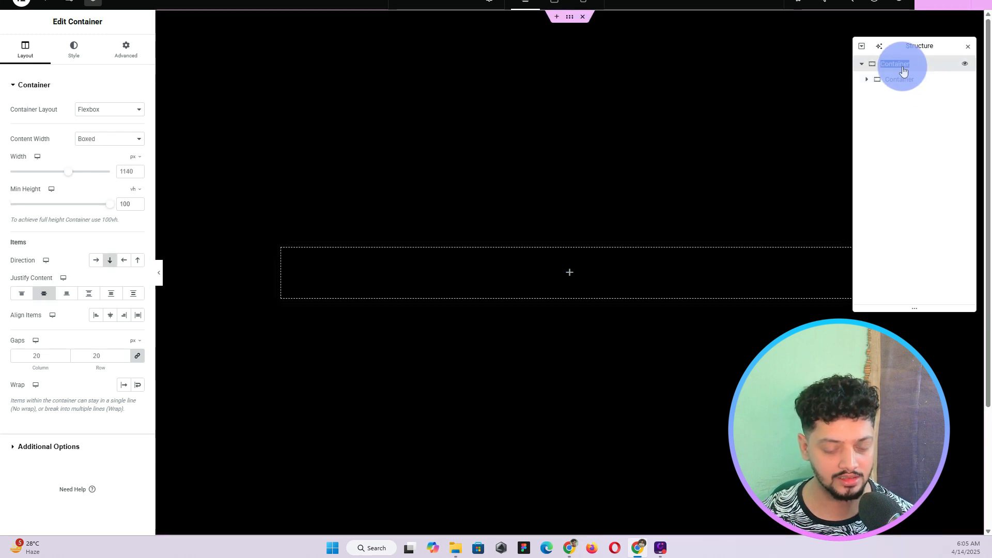
{"action": "type", "text": "Pa"}
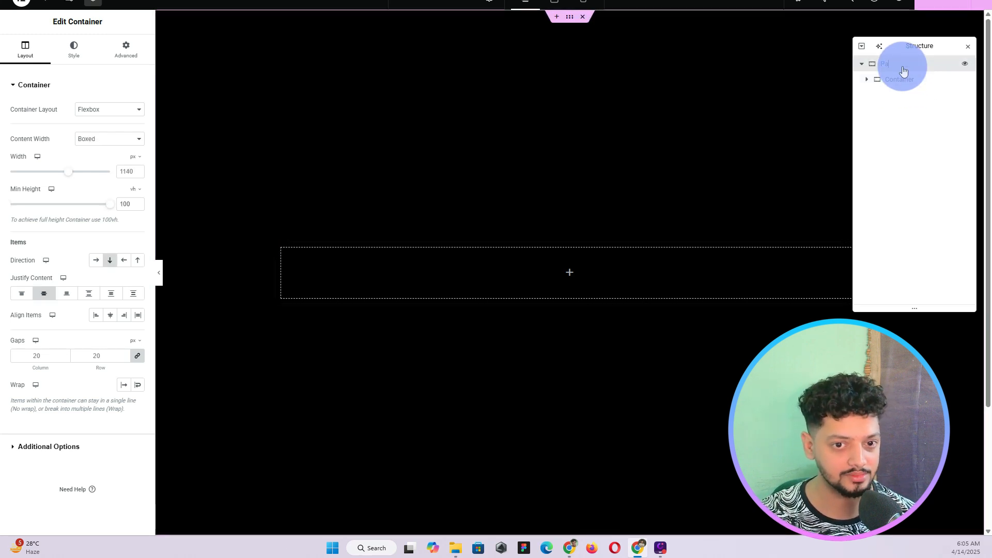
{"action": "type", "text": "rent Container"}
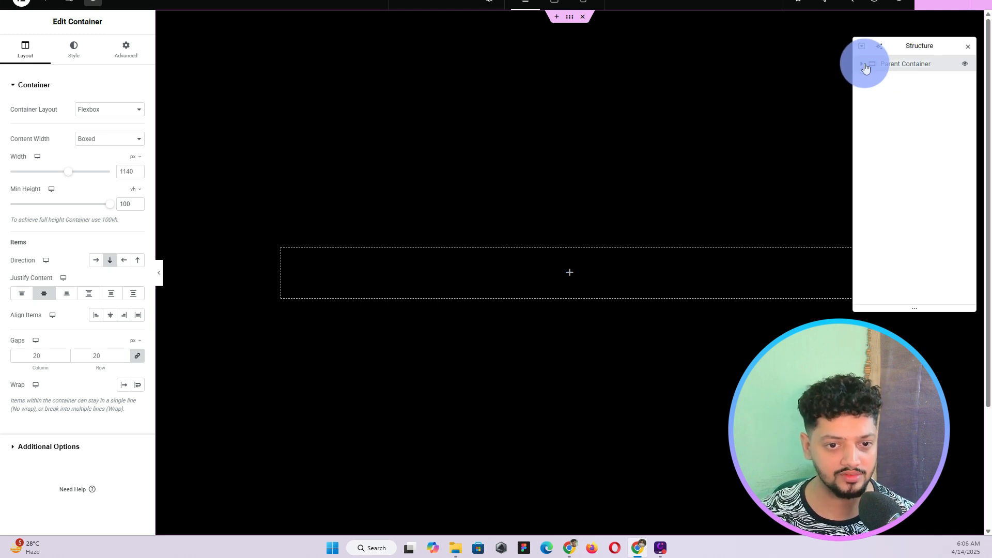
Rename the nested container in the page structure as "Child Container"
{"action": "left_click", "coordinate": [898, 81]}
{"action": "double_click", "coordinate": [898, 81]}
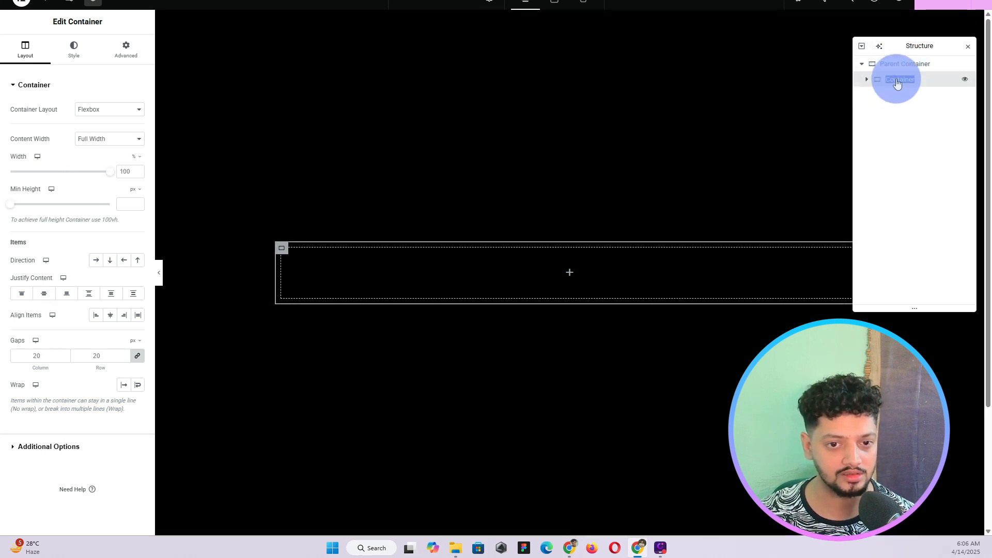
{"action": "type", "text": "Ch"}
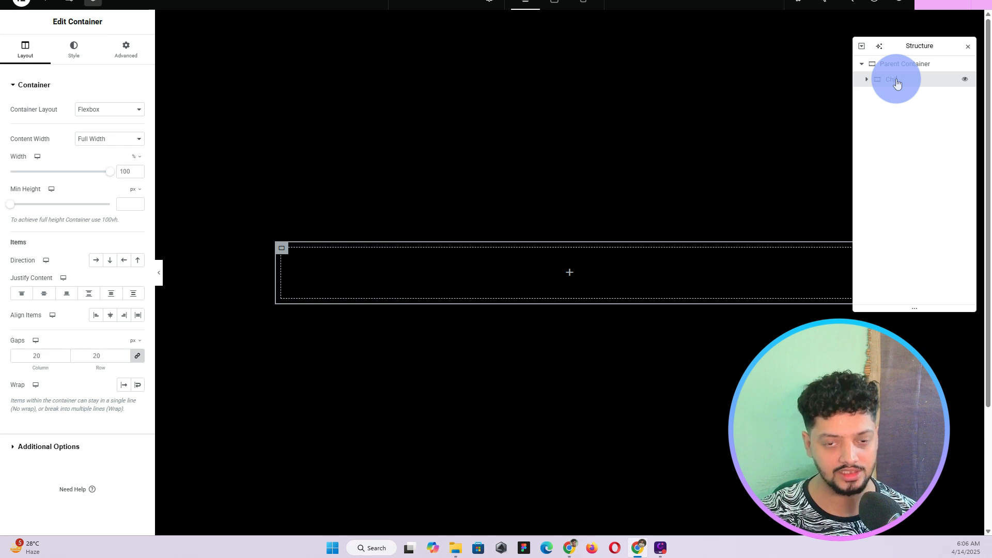
{"action": "type", "text": "ild Container"}
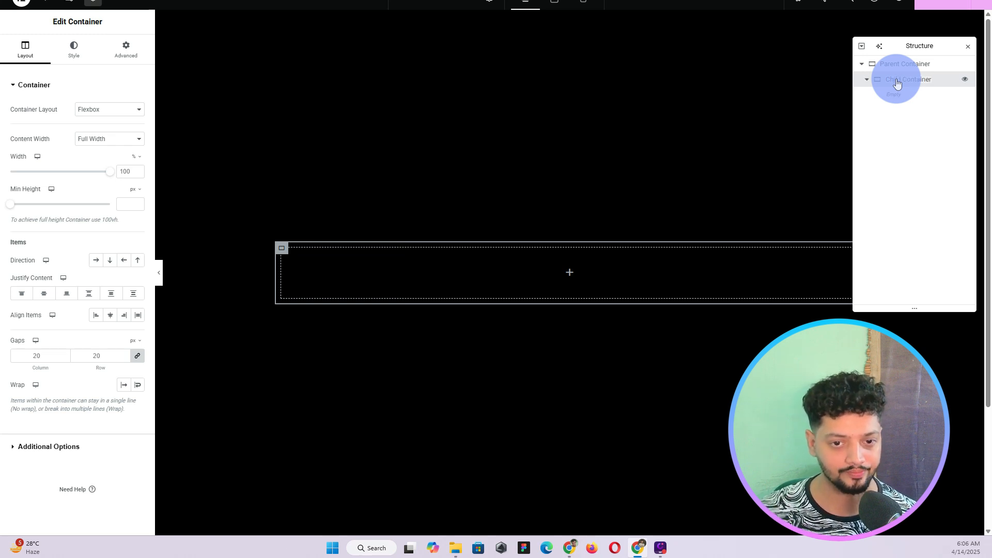
Set the child container's direction to row-reversed and align its items to the center
{"action": "left_click", "coordinate": [910, 141]}
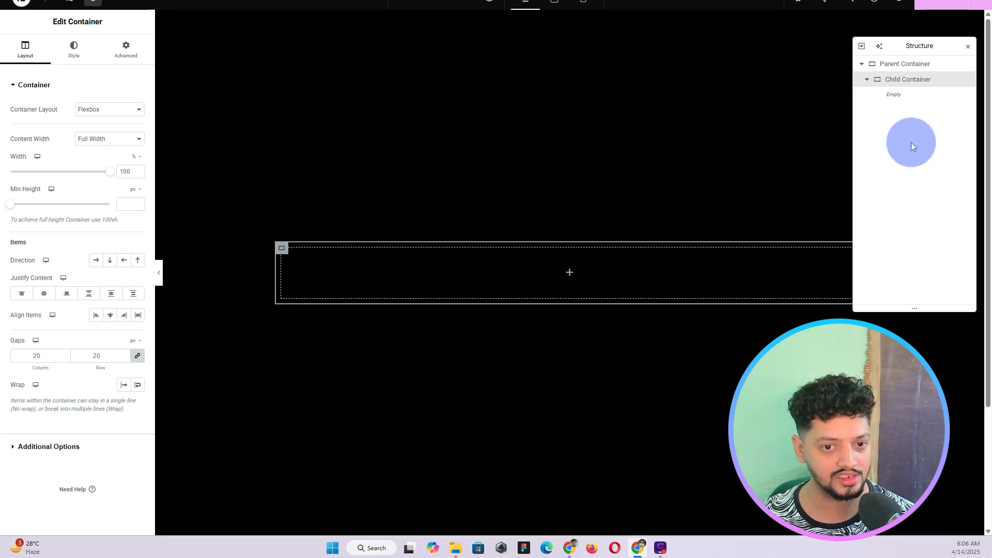
{"action": "left_click", "coordinate": [123, 265]}
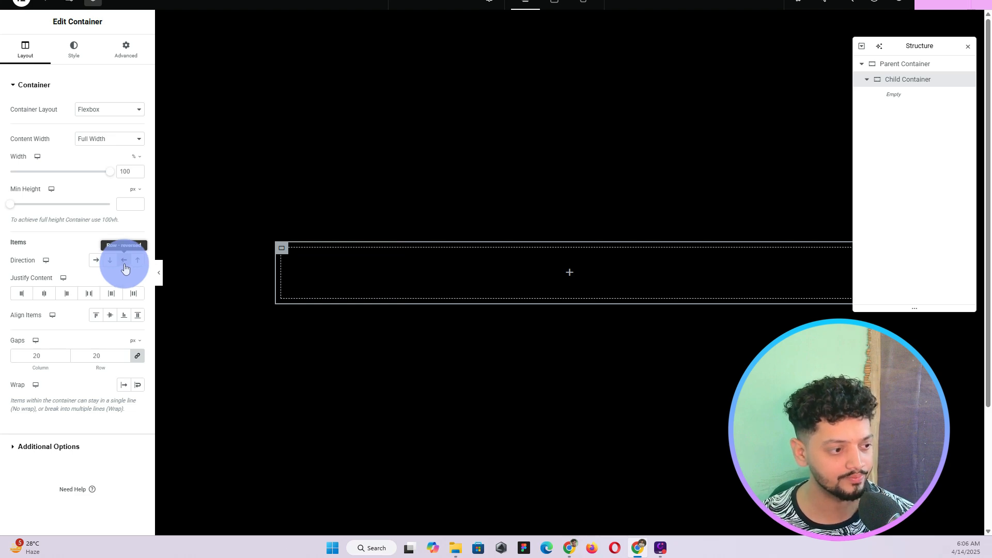
{"action": "left_click", "coordinate": [124, 264]}
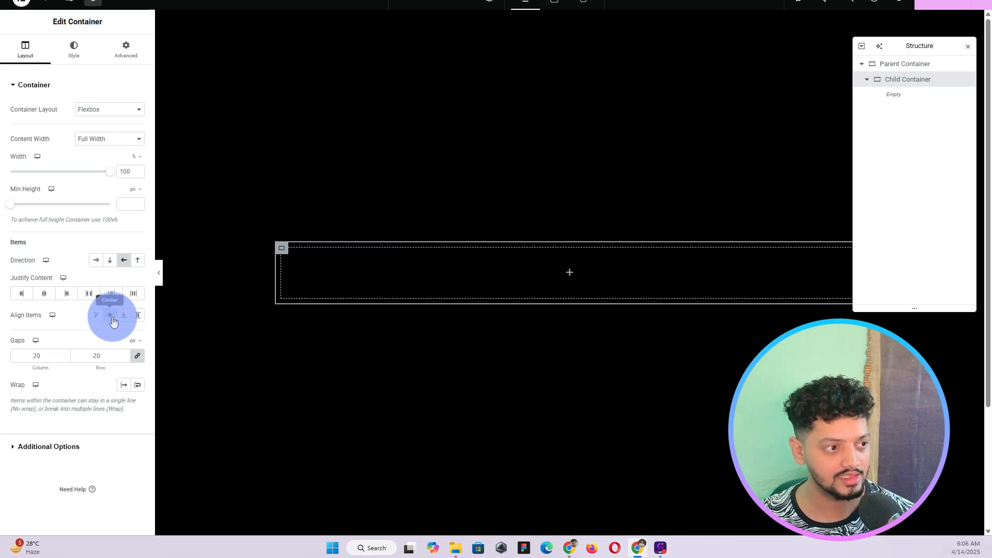
Add an Image widget inside the child container and set its image resolution to Full
{"action": "left_click", "coordinate": [44, 2]}
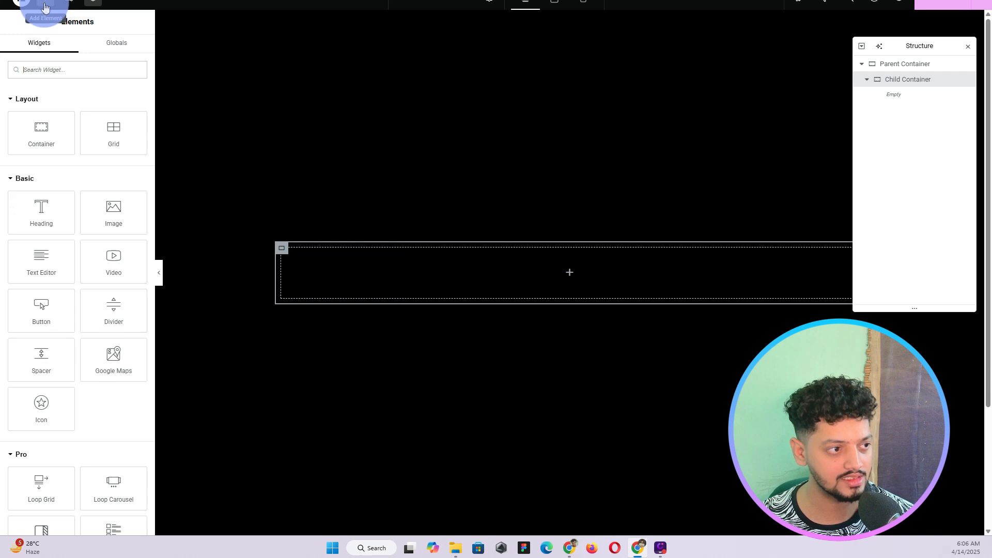
{"action": "left_click", "coordinate": [105, 207]}
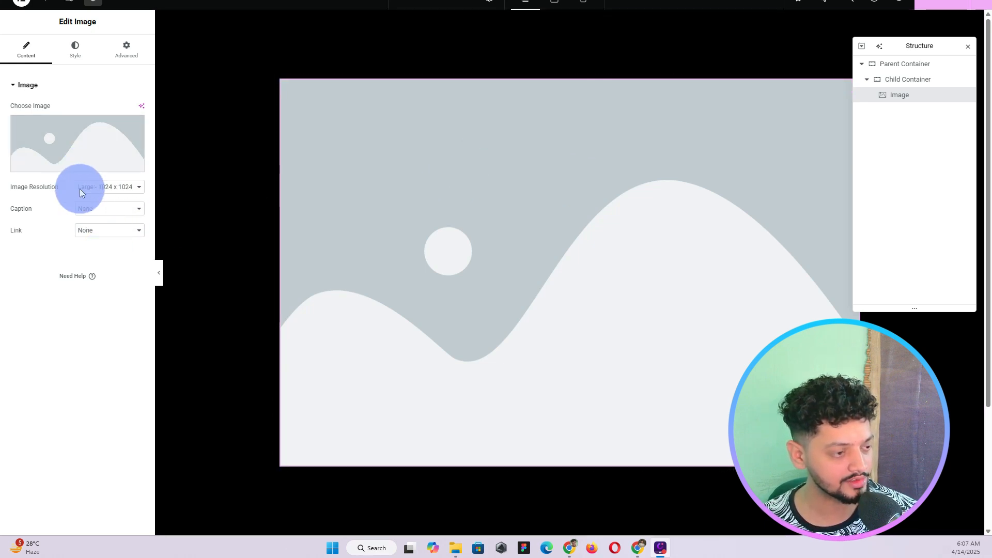
{"action": "left_click", "coordinate": [108, 188]}
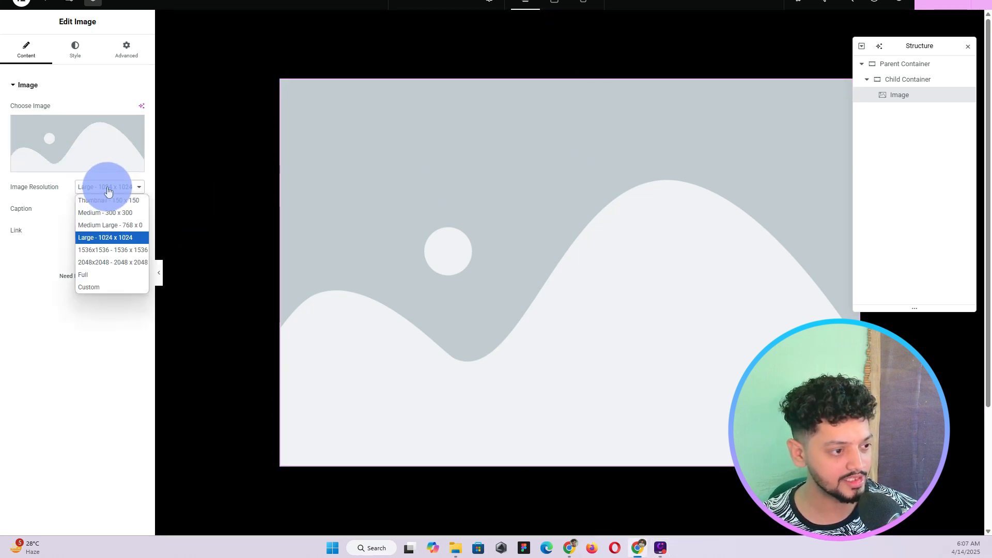
{"action": "left_click", "coordinate": [105, 276]}
Set the image's width, max width and height each to 100%
{"action": "left_click", "coordinate": [75, 54]}
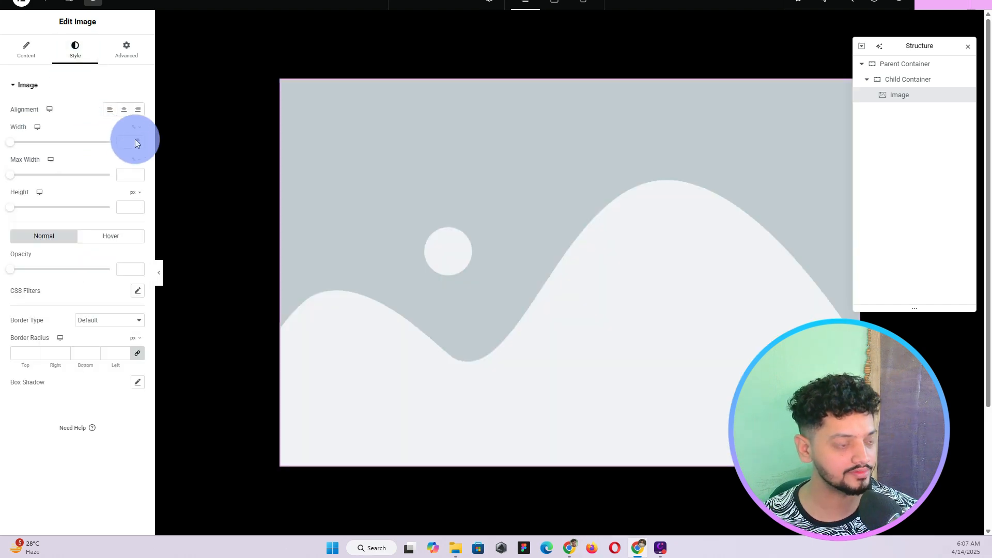
{"action": "left_click", "coordinate": [126, 140]}
{"action": "type", "text": "100"}
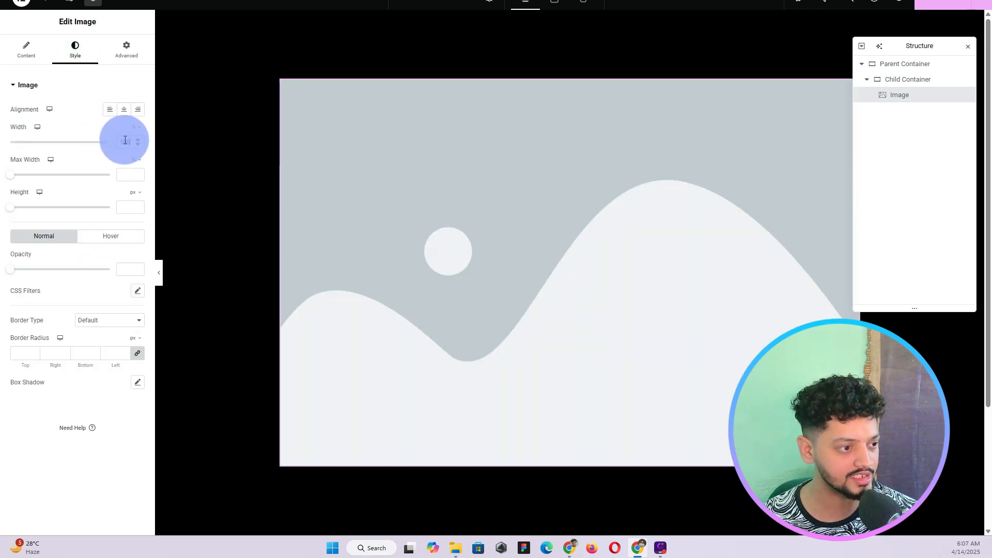
{"action": "left_click", "coordinate": [126, 174]}
{"action": "type", "text": "100"}
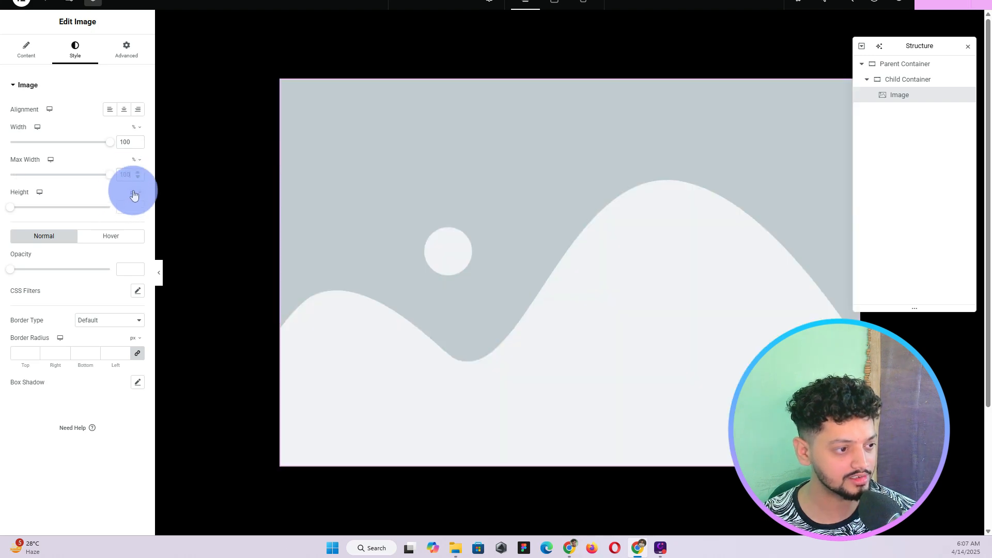
{"action": "left_click", "coordinate": [133, 193]}
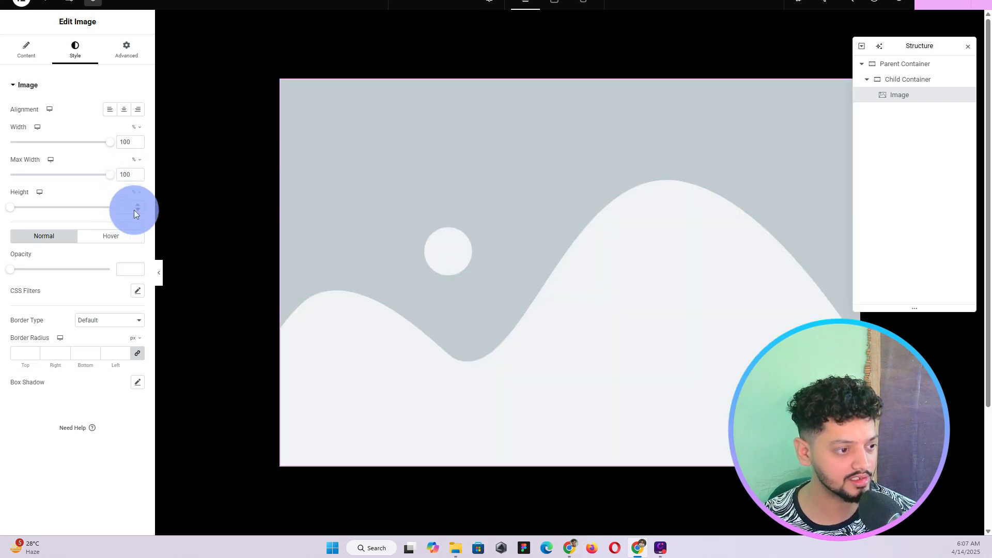
{"action": "left_click", "coordinate": [134, 209]}
{"action": "left_click", "coordinate": [127, 206]}
{"action": "type", "text": "100"}
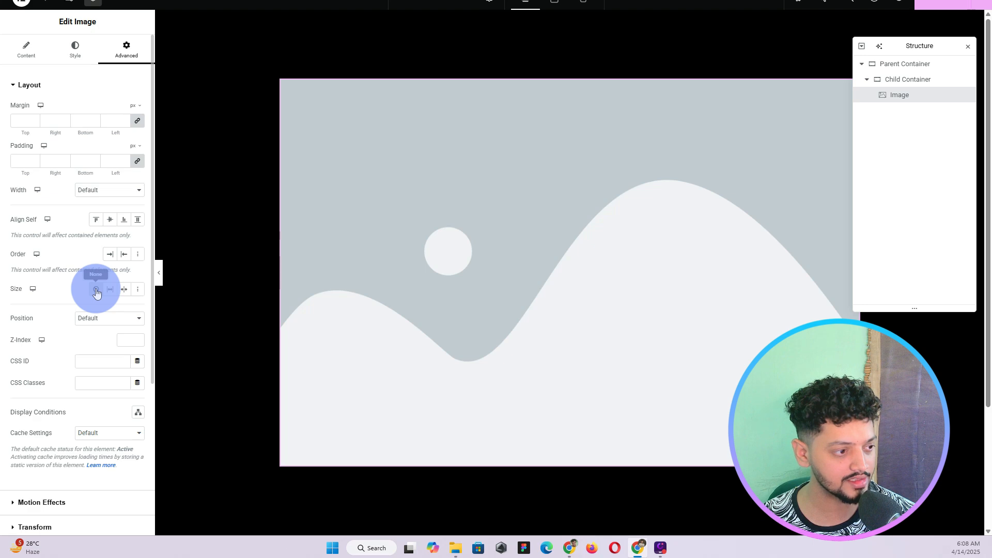
Give the image widget a custom layout width of 45%
{"action": "left_click", "coordinate": [107, 190]}
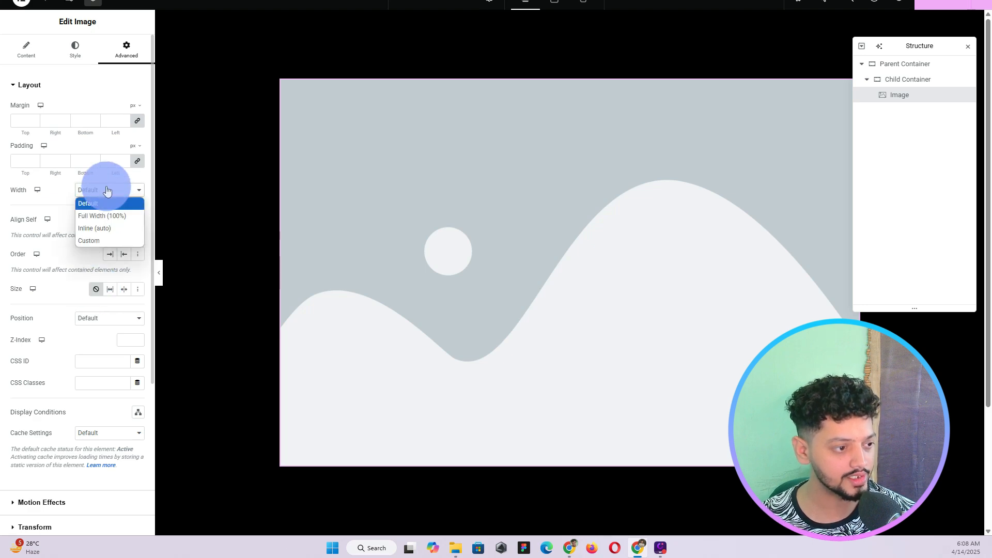
{"action": "left_click", "coordinate": [98, 241]}
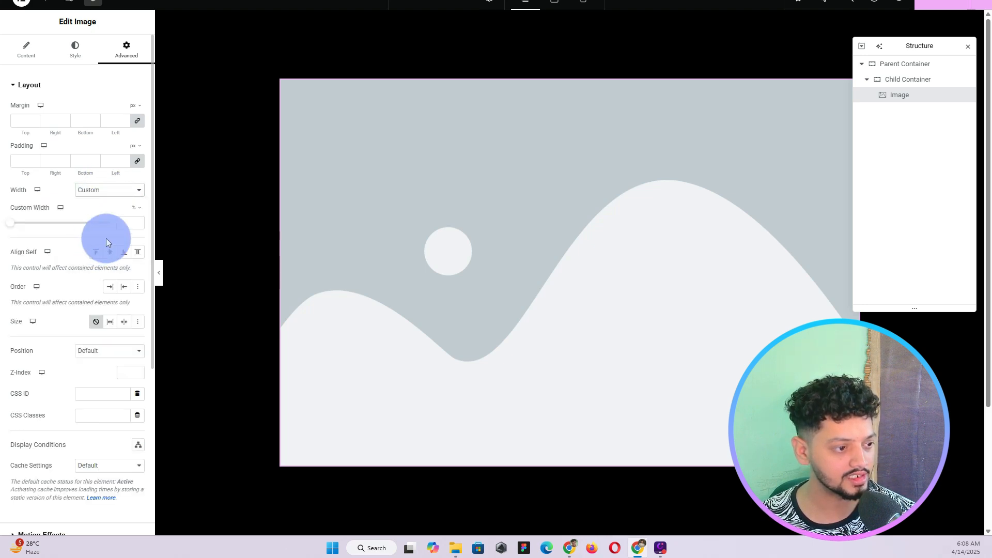
{"action": "left_click", "coordinate": [124, 228]}
{"action": "type", "text": "45"}
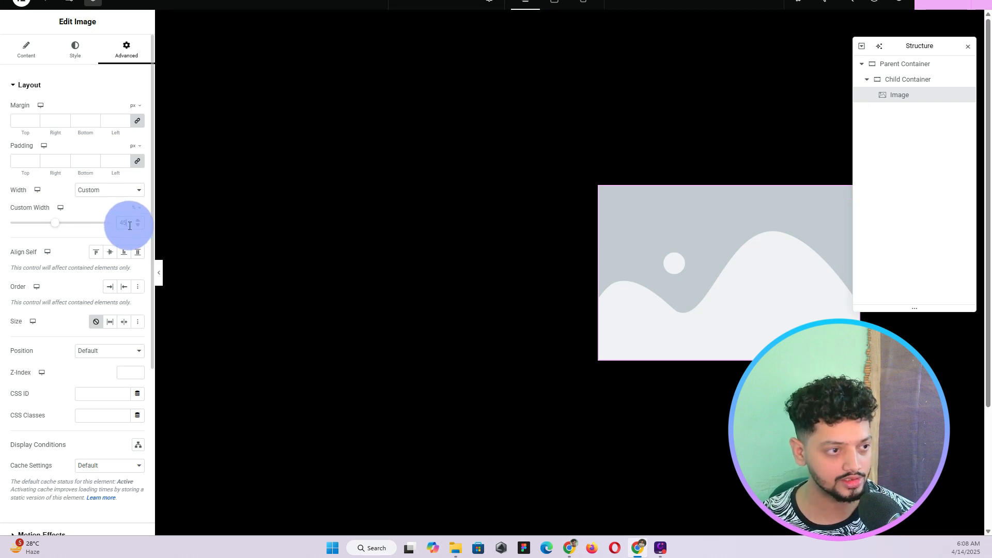
Add a Heading widget inside the child container, after the image
{"action": "left_click", "coordinate": [48, 2]}
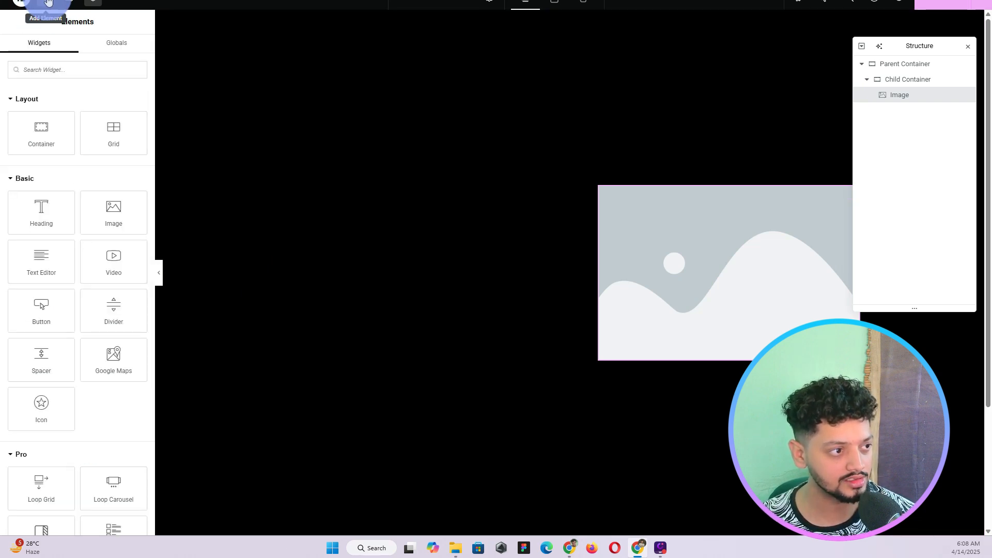
{"action": "mouse_move", "coordinate": [55, 213]}
{"action": "left_mouse_down"}
{"action": "mouse_move", "coordinate": [679, 151]}
{"action": "mouse_move", "coordinate": [44, 211]}
{"action": "mouse_move", "coordinate": [48, 223]}
{"action": "left_mouse_up"}
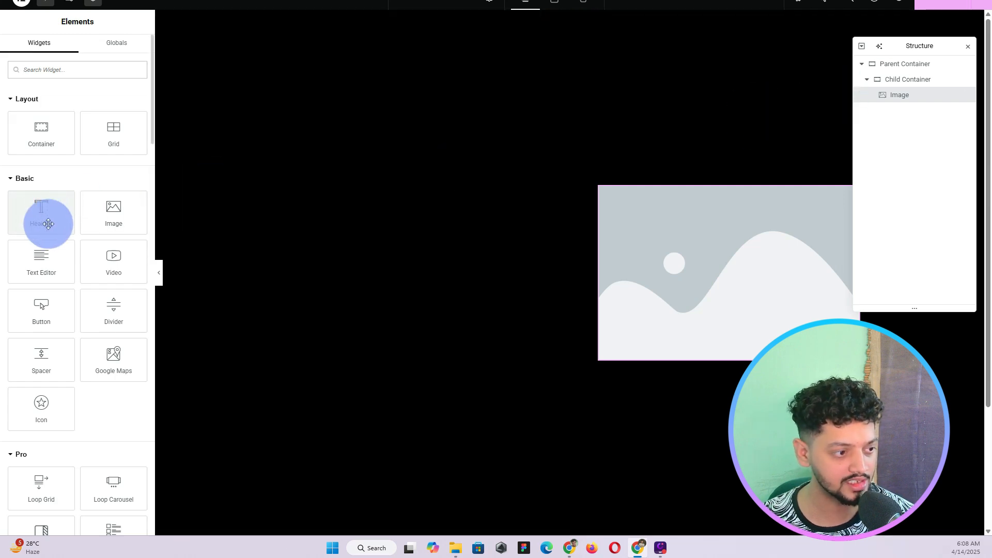
{"action": "left_click", "coordinate": [933, 80]}
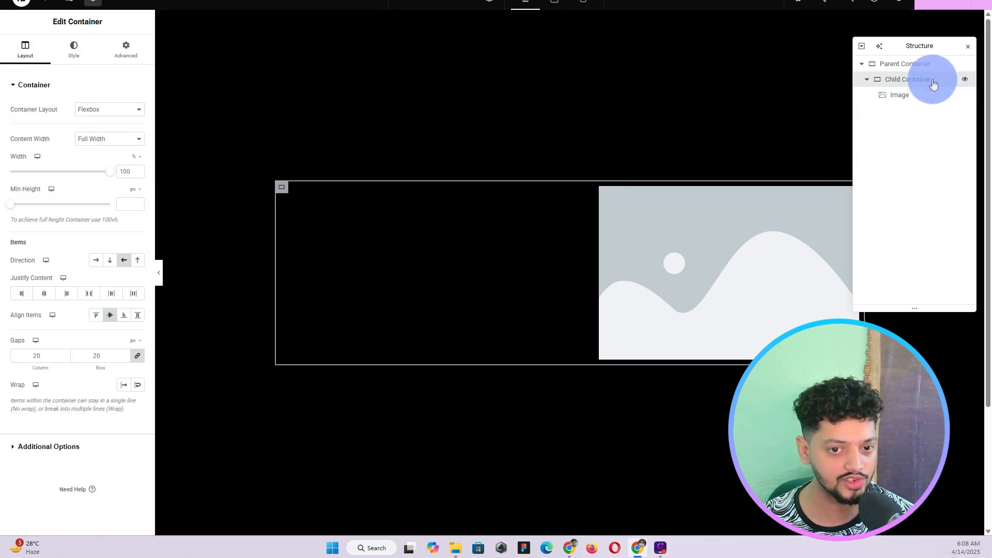
{"action": "left_click", "coordinate": [45, 2]}
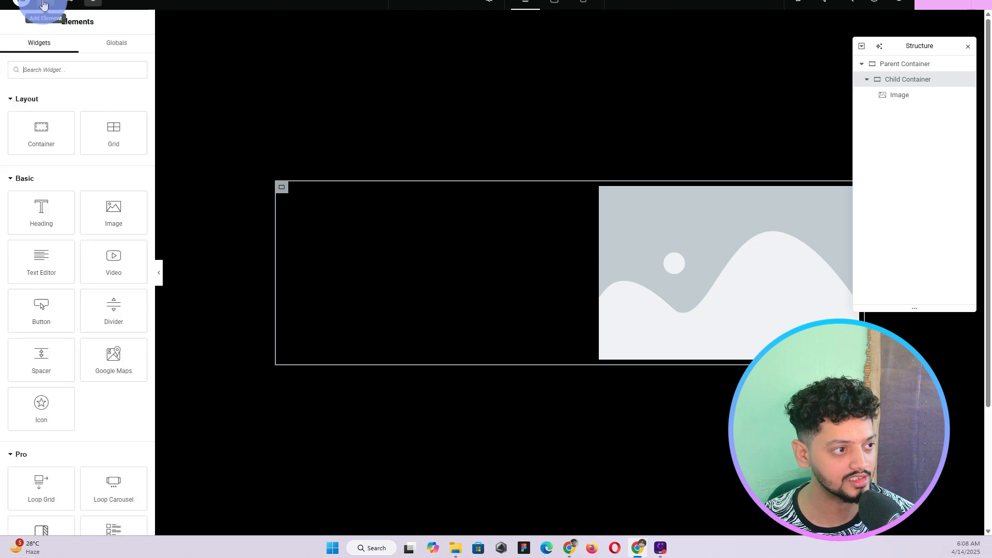
{"action": "left_click", "coordinate": [48, 212]}
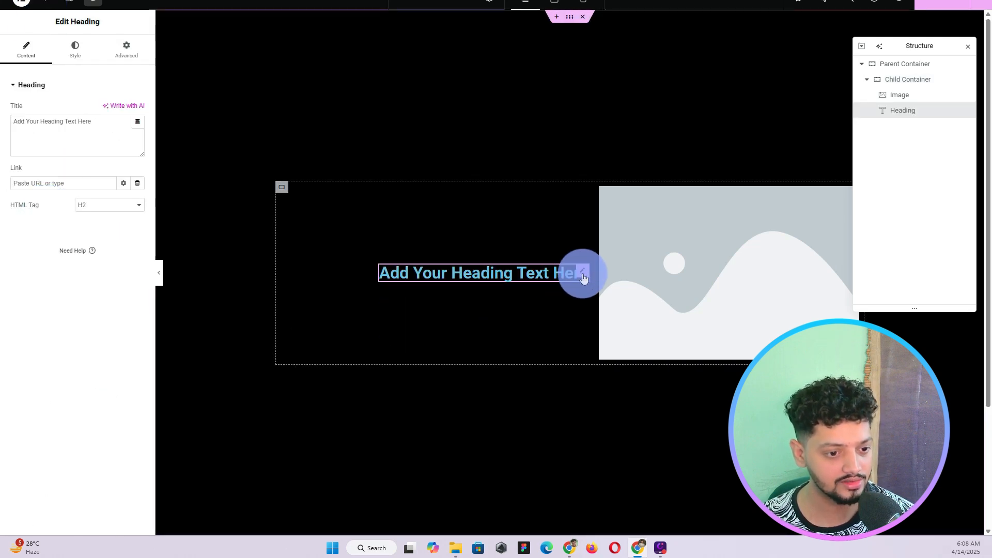
Set the heading's typography font family to Poppins
{"action": "left_click", "coordinate": [72, 50]}
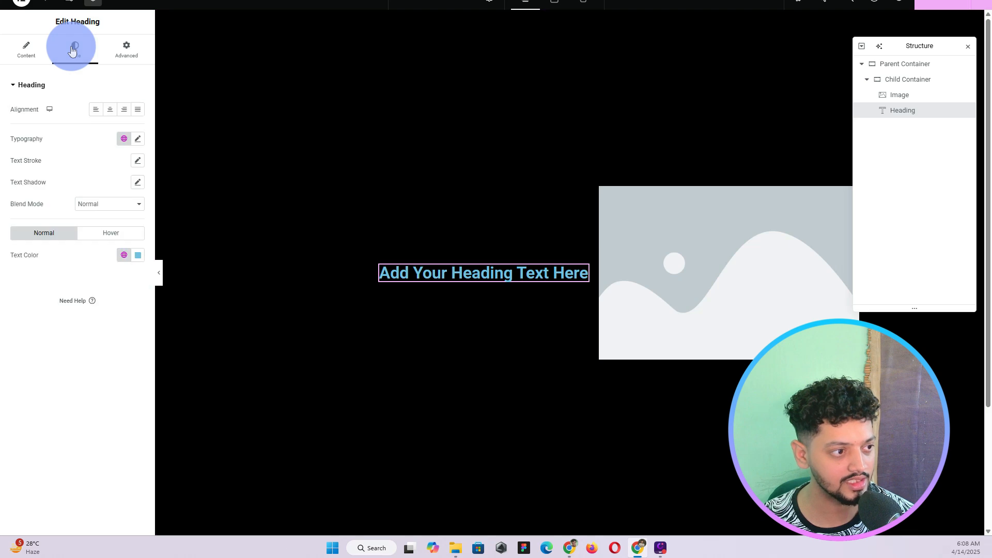
{"action": "left_click", "coordinate": [142, 144]}
{"action": "left_click", "coordinate": [109, 188]}
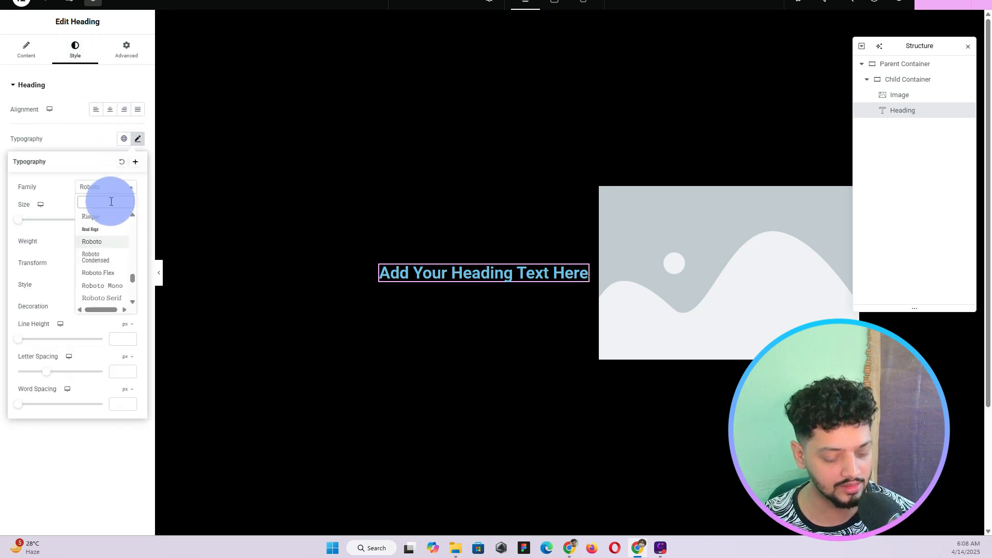
{"action": "type", "text": "popp"}
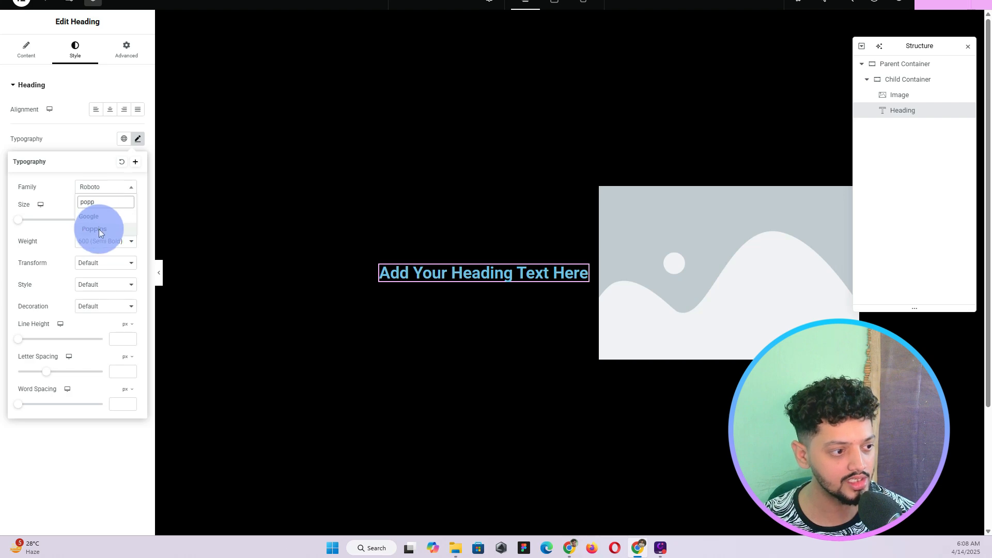
{"action": "left_click", "coordinate": [97, 228]}
Set the heading's font weight to 700 (Bold) and its text transform to Uppercase
{"action": "left_click", "coordinate": [103, 242]}
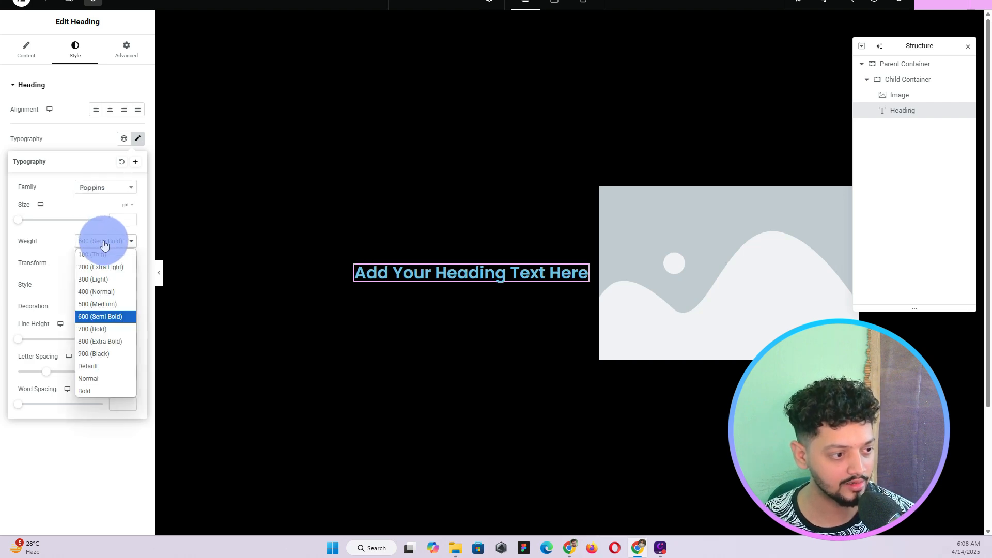
{"action": "left_click", "coordinate": [103, 330]}
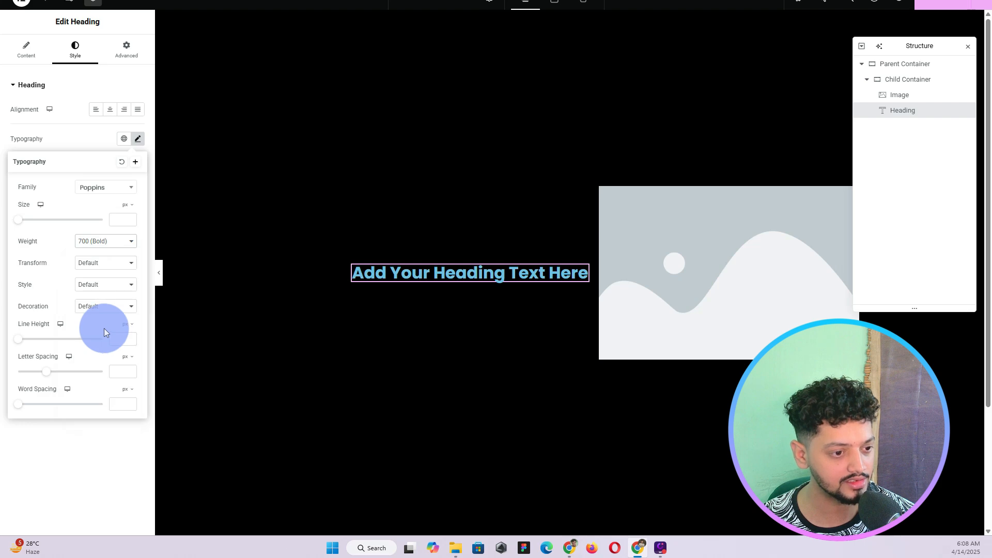
{"action": "left_click", "coordinate": [103, 270]}
{"action": "left_click", "coordinate": [104, 288]}
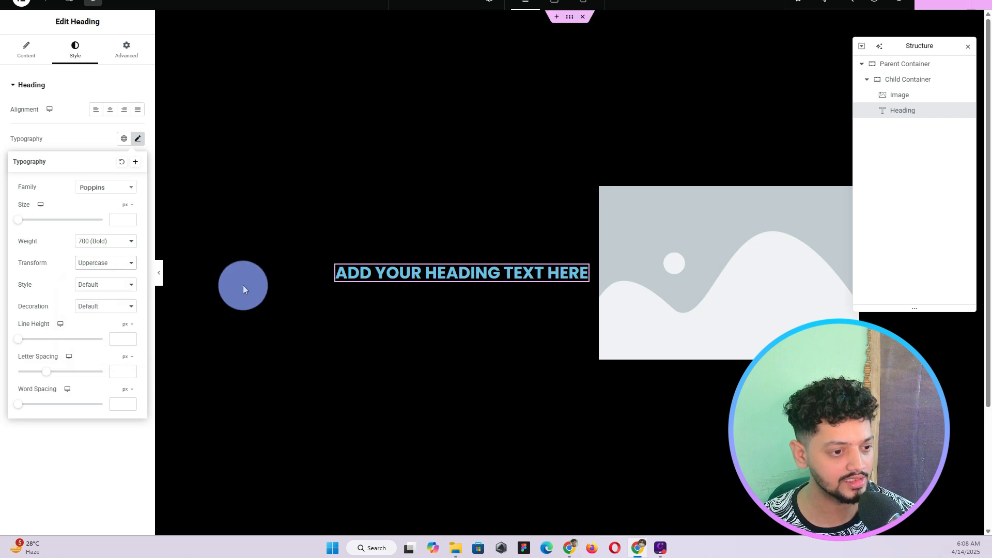
{"action": "left_click", "coordinate": [95, 135]}
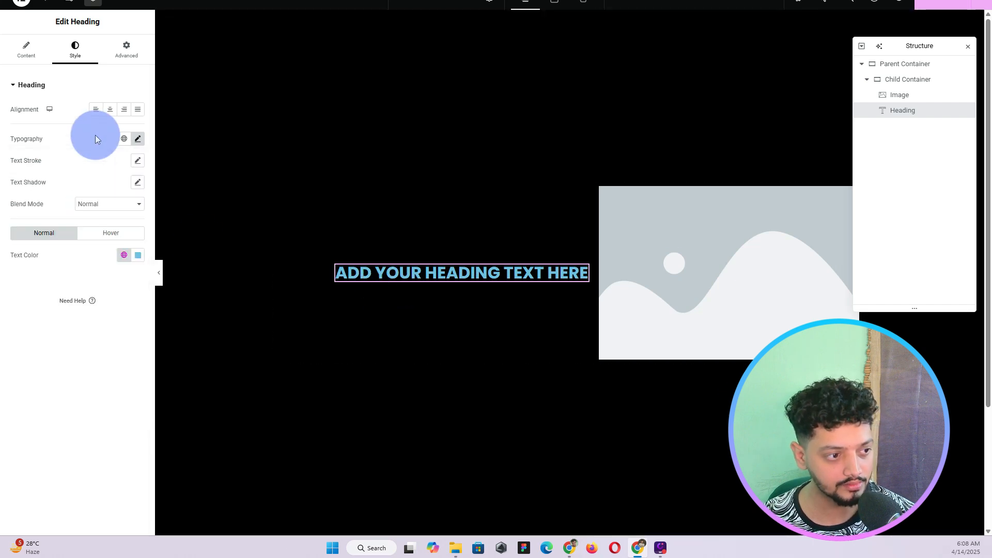
Set the heading's normal text color to gray #777777
{"action": "left_click", "coordinate": [138, 255]}
{"action": "type", "text": "#666666"}
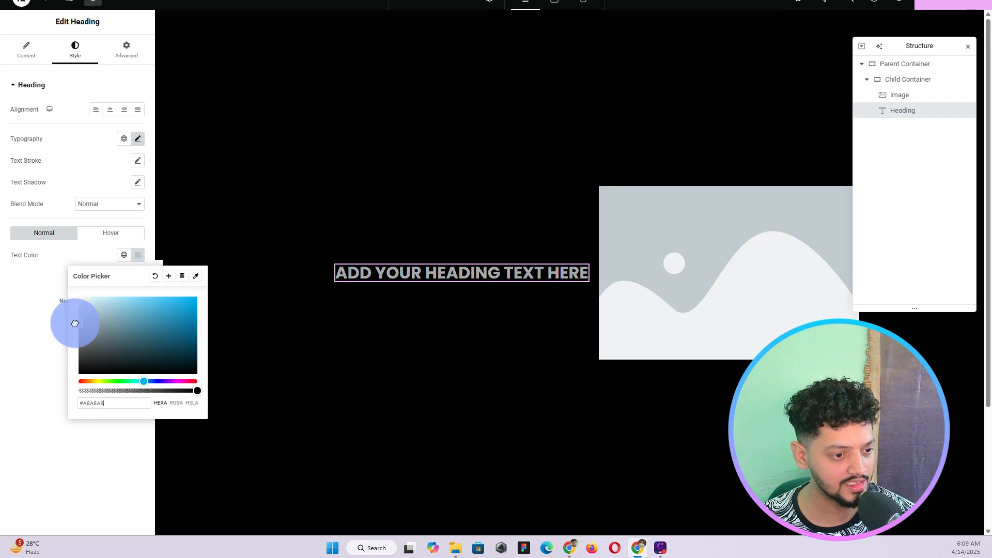
{"action": "left_click_drag", "start_coordinate": [72, 342], "coordinate": [73, 340]}
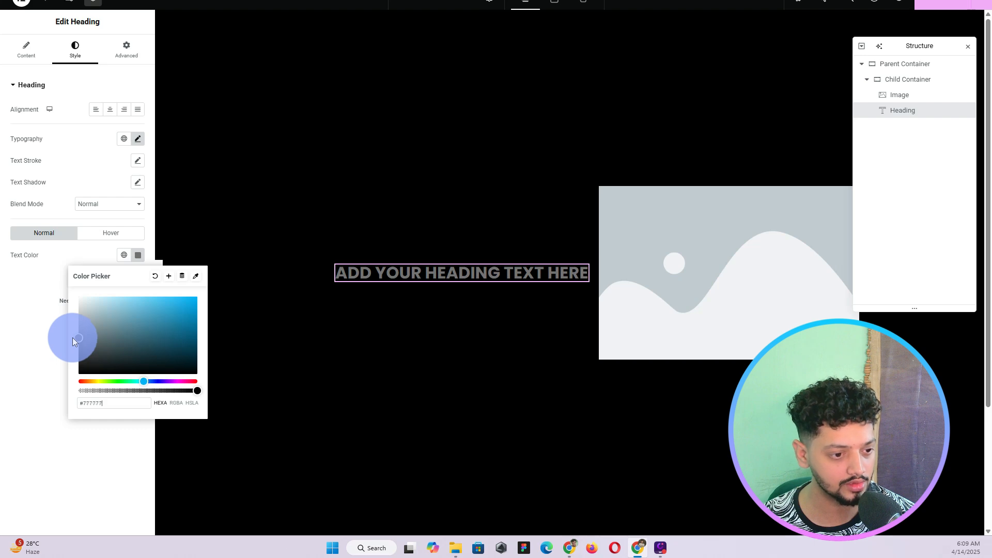
{"action": "left_click", "coordinate": [36, 355]}
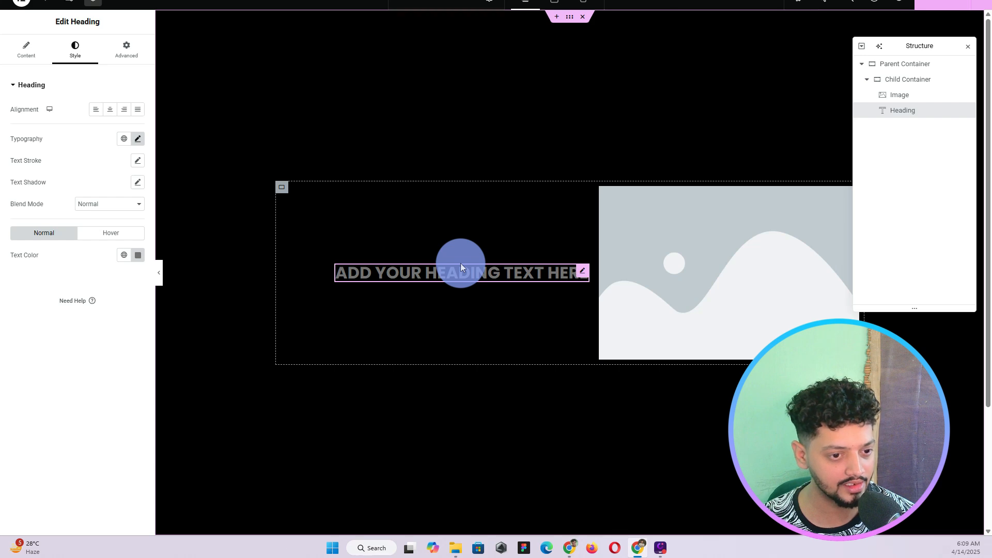
Give the heading a hover transform with a horizontal offset of 40 px and a transition duration of 400 ms
{"action": "left_click", "coordinate": [902, 80]}
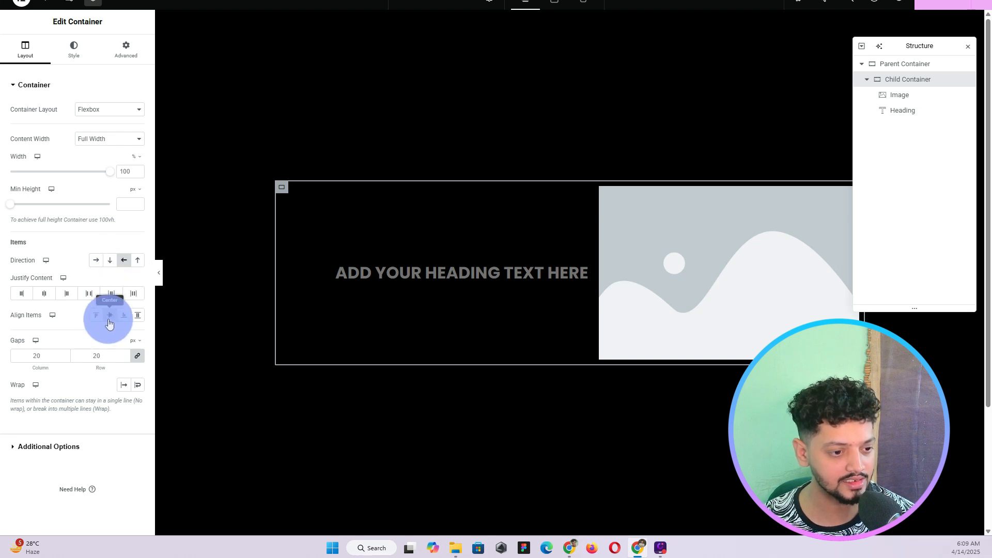
{"action": "left_click", "coordinate": [580, 271]}
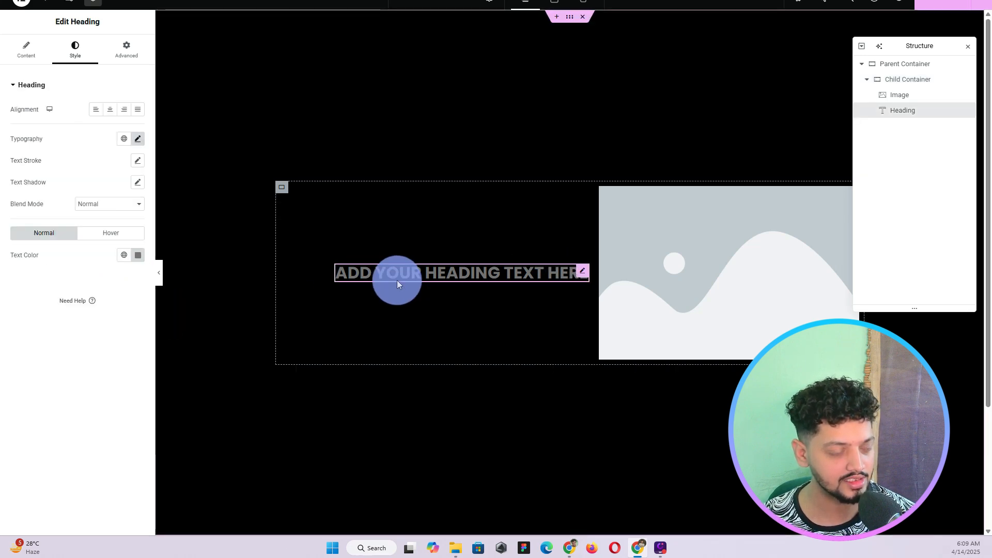
{"action": "left_click", "coordinate": [125, 52]}
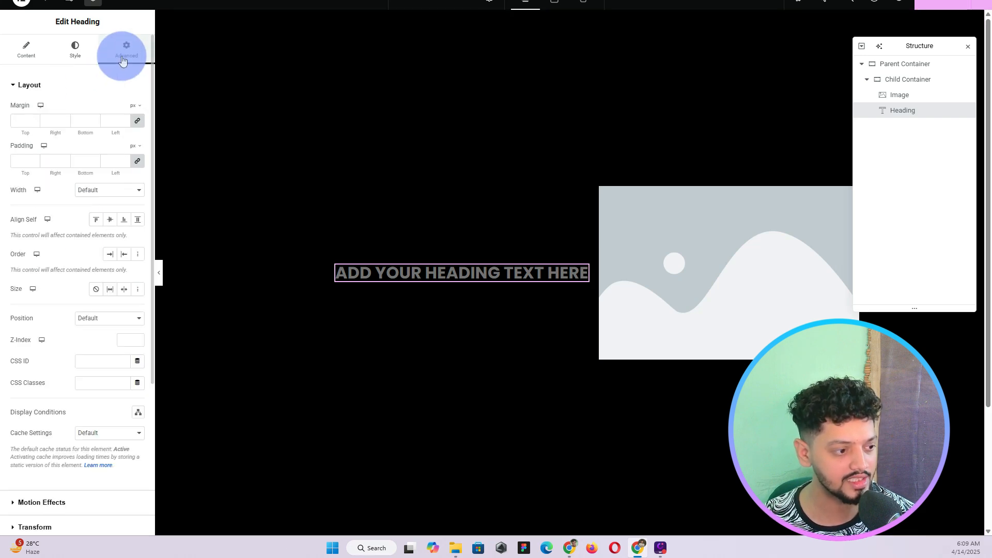
{"action": "scroll", "coordinate": [86, 331], "scroll_direction": "down", "scroll_amount": 4}
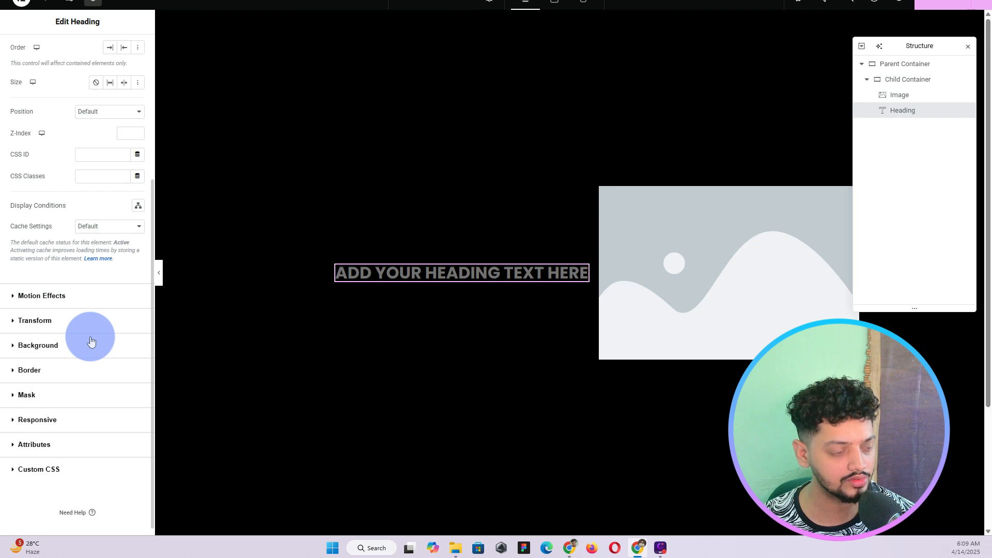
{"action": "left_click", "coordinate": [58, 323]}
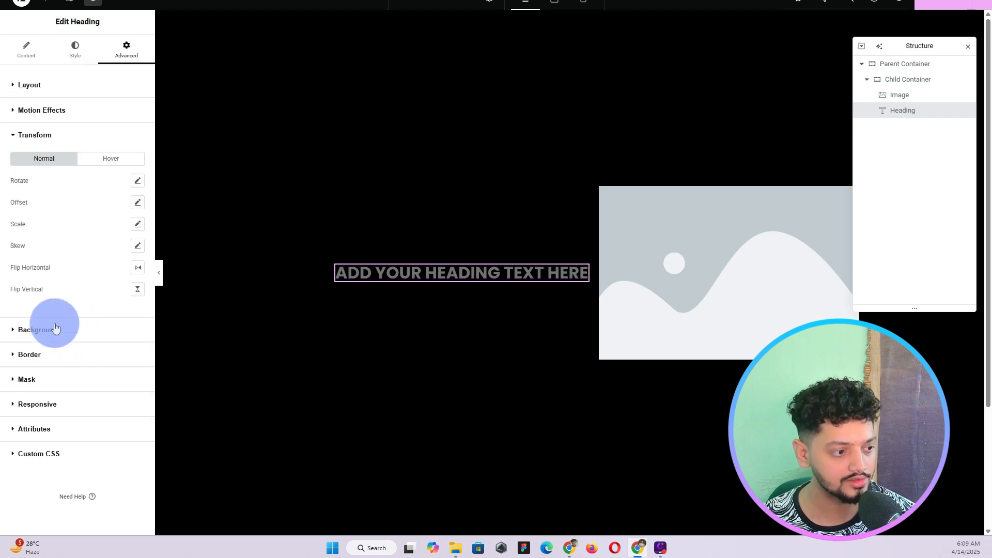
{"action": "left_click", "coordinate": [110, 161]}
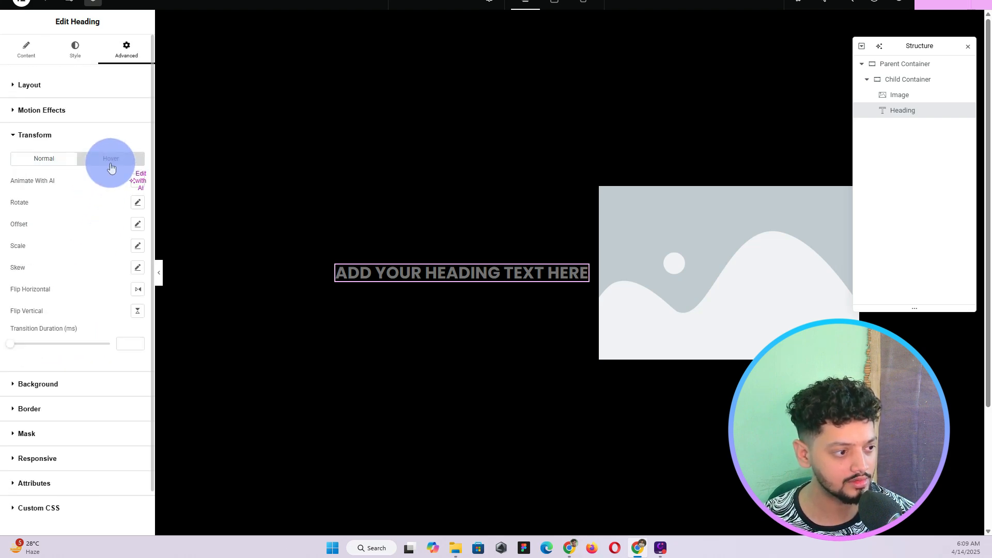
{"action": "left_click", "coordinate": [137, 224]}
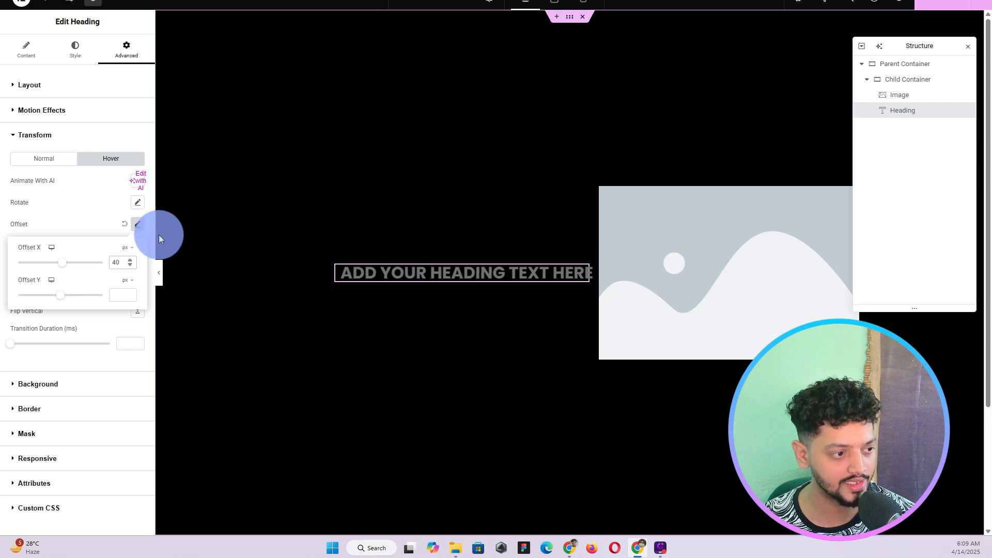
{"action": "left_click", "coordinate": [92, 221]}
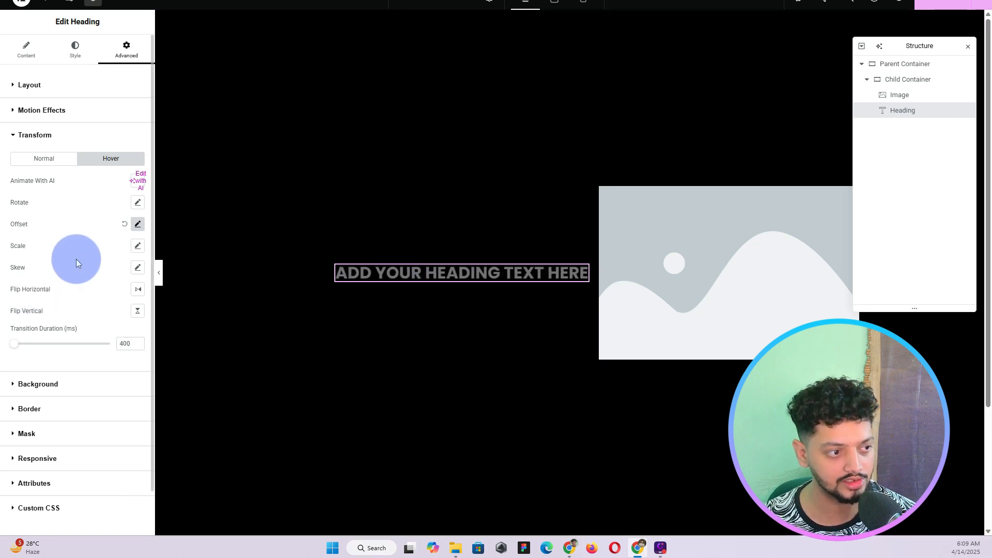
Align the heading text to the left and set its typography size to 50
{"action": "left_click", "coordinate": [75, 49]}
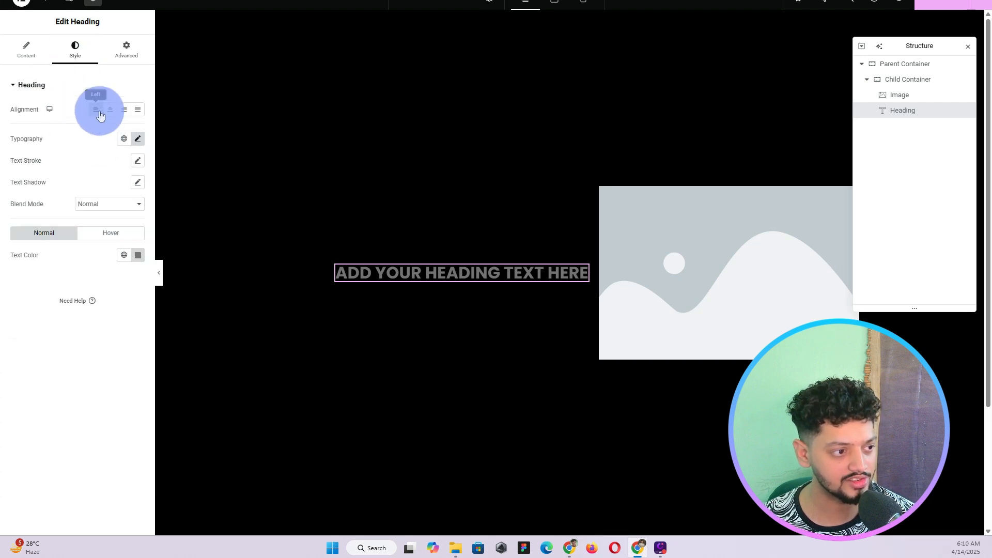
{"action": "left_click", "coordinate": [96, 119]}
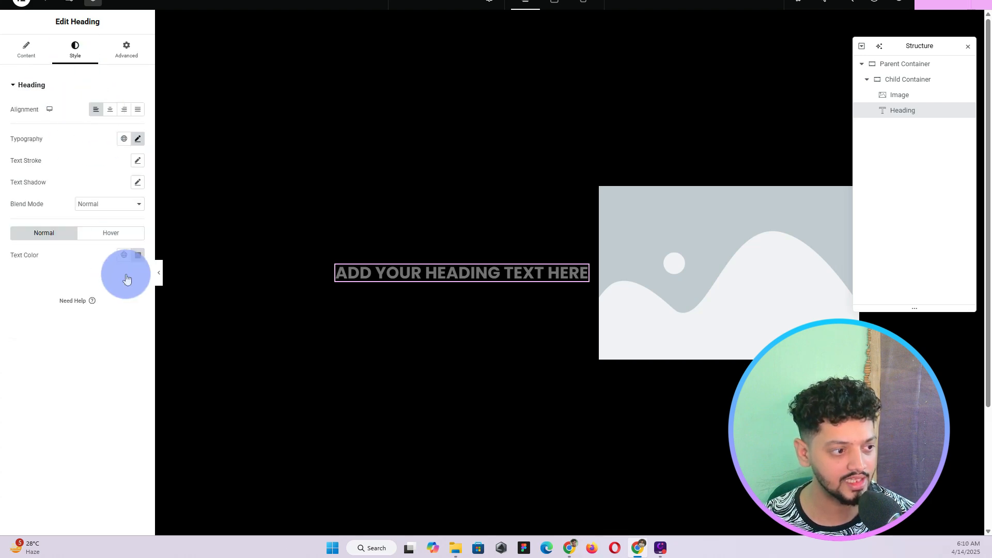
{"action": "left_click", "coordinate": [137, 139]}
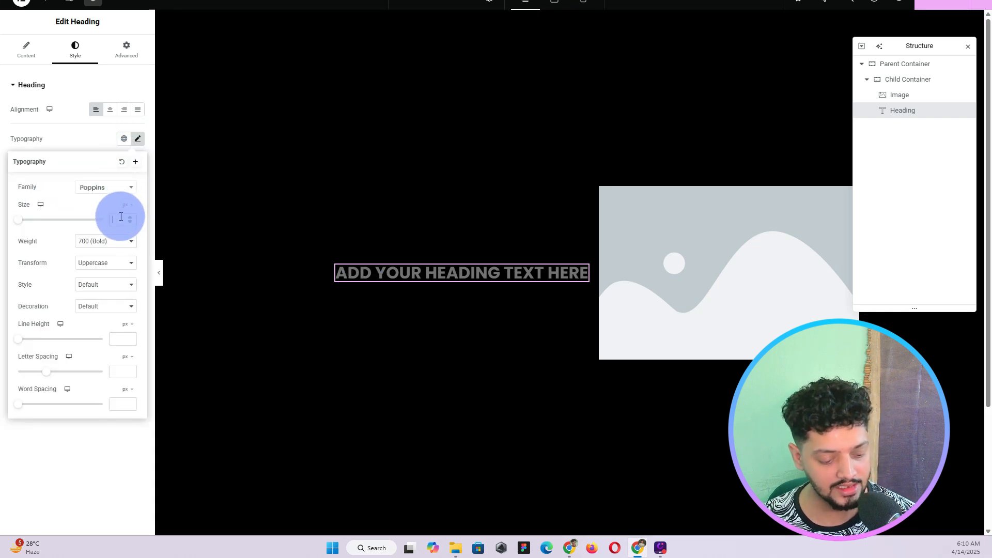
{"action": "type", "text": "50"}
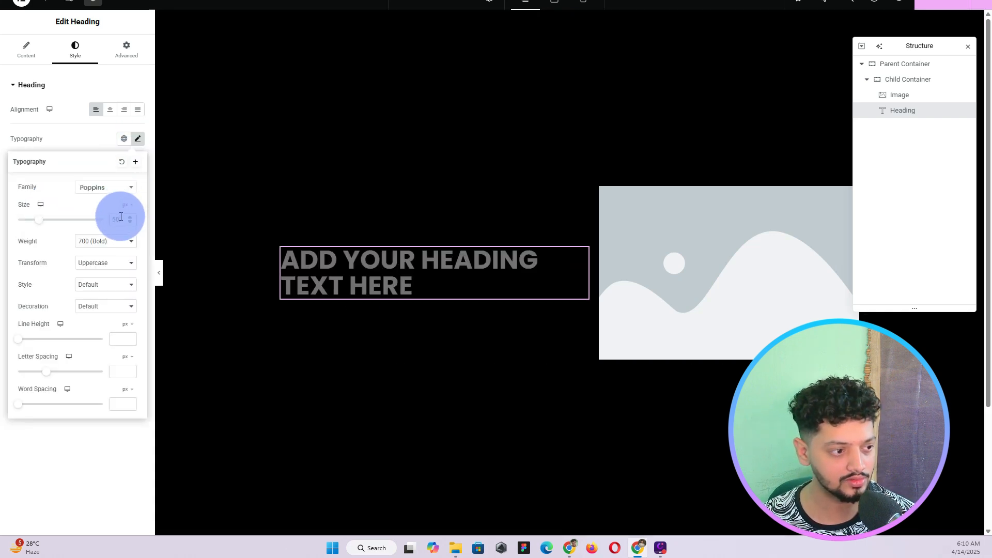
{"action": "left_click", "coordinate": [58, 137]}
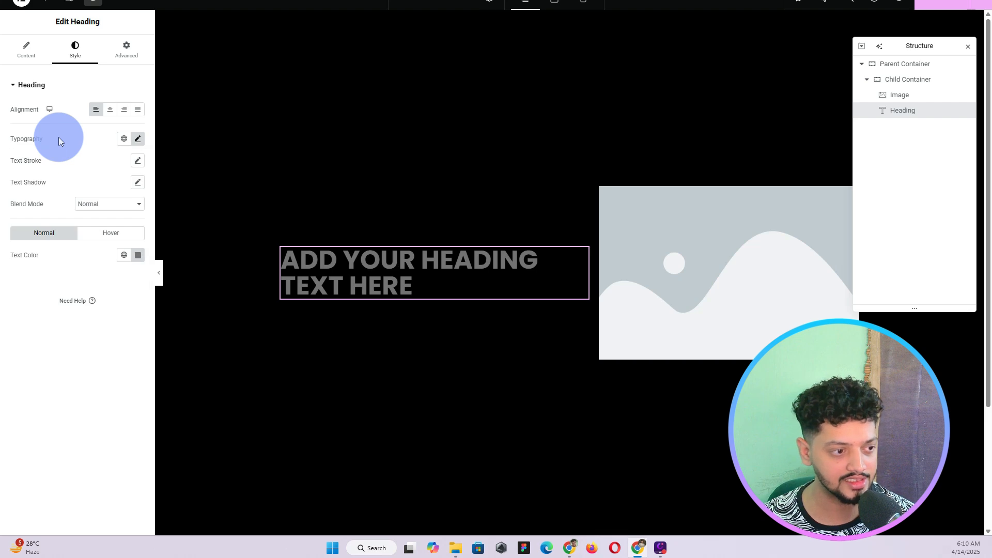
{"action": "left_click", "coordinate": [437, 300]}
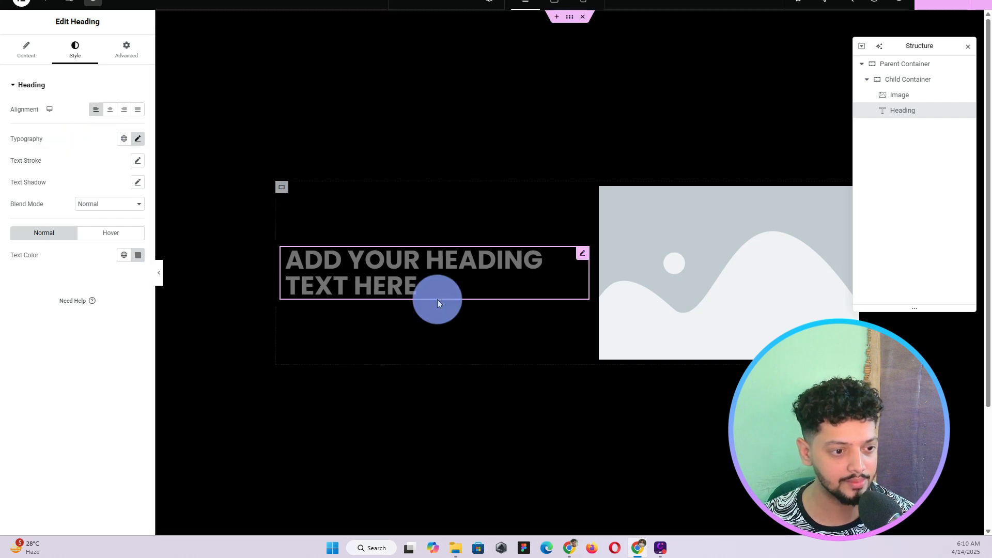
Replace the placeholder image with the media library photo of a street lamp above a bridge railing
{"action": "left_click", "coordinate": [709, 265]}
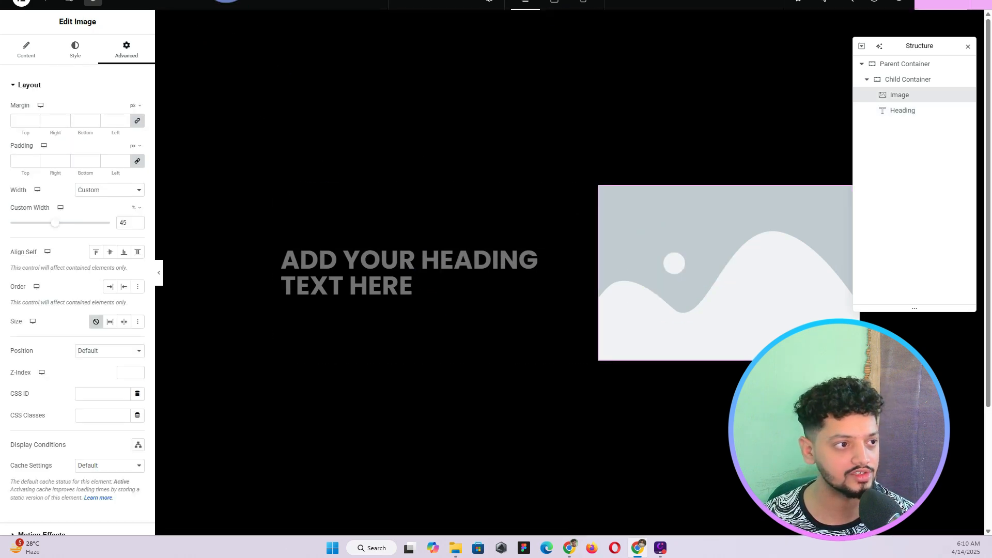
{"action": "left_click", "coordinate": [64, 50]}
{"action": "left_click", "coordinate": [26, 50]}
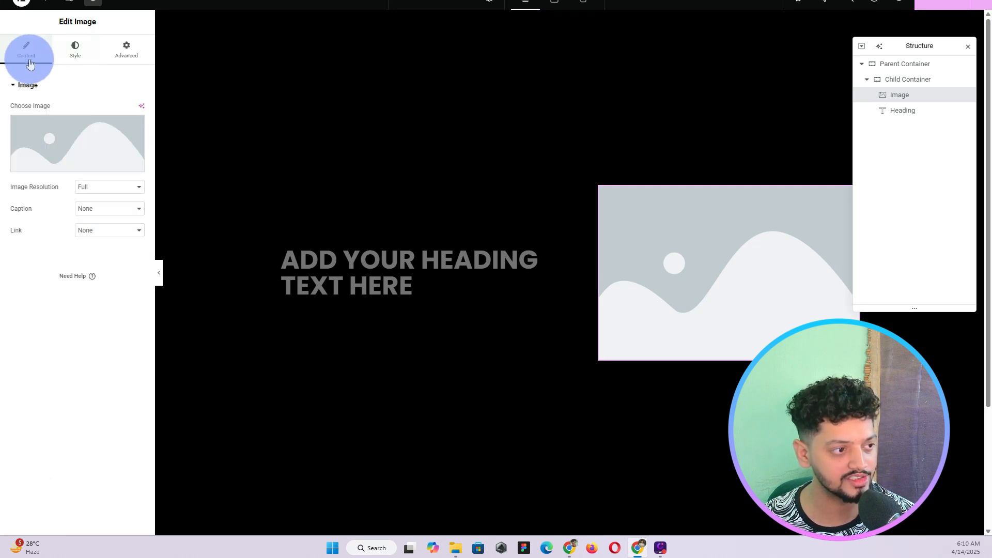
{"action": "left_click", "coordinate": [66, 140]}
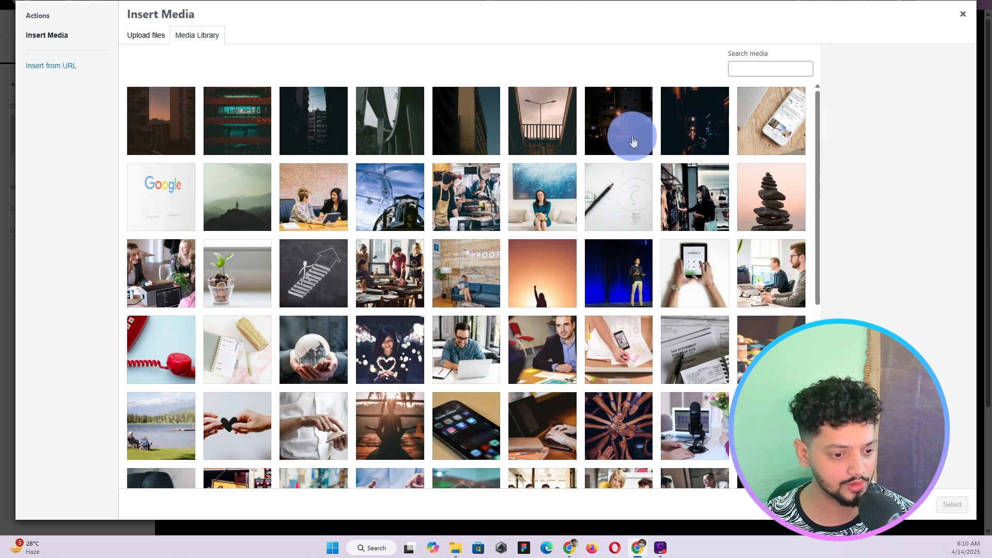
{"action": "left_click", "coordinate": [552, 127]}
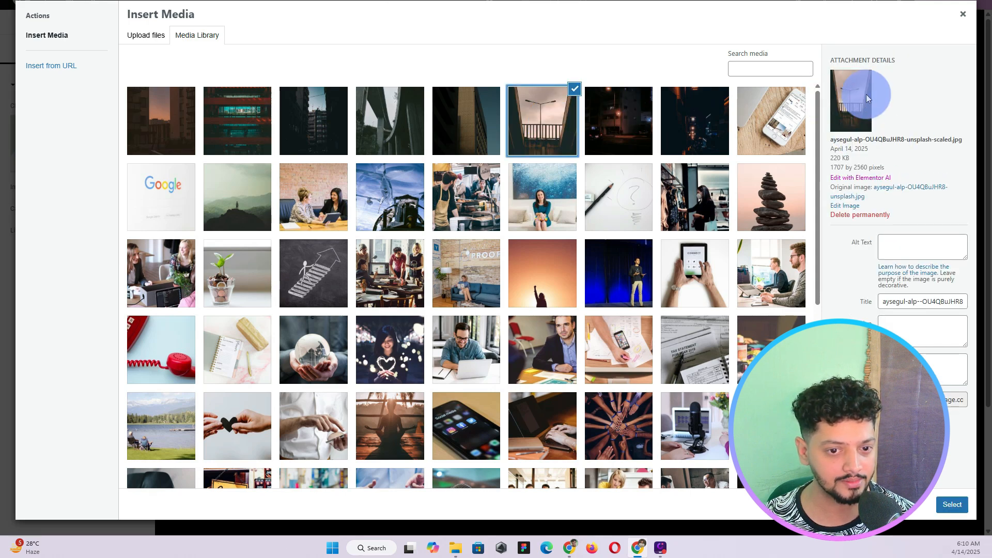
{"action": "left_click", "coordinate": [952, 504]}
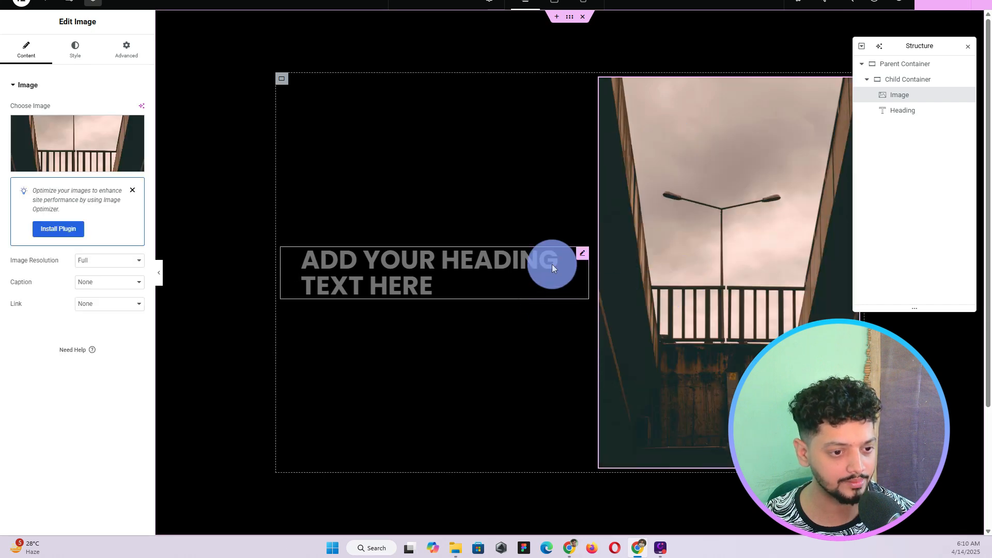
Change the heading's title text to "GRAINY BRIDGE"
{"action": "left_click", "coordinate": [581, 252]}
{"action": "left_click", "coordinate": [41, 55]}
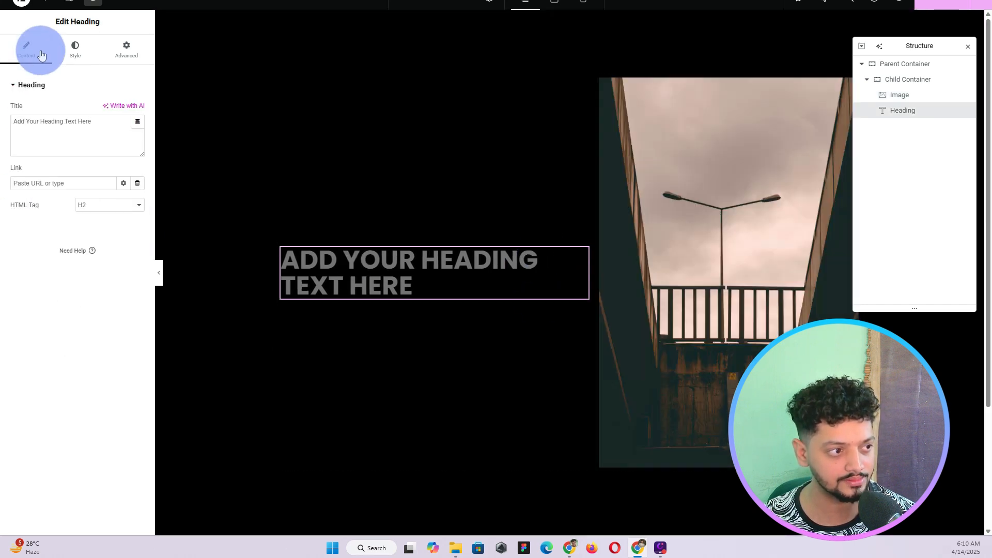
{"action": "triple_click", "coordinate": [78, 123]}
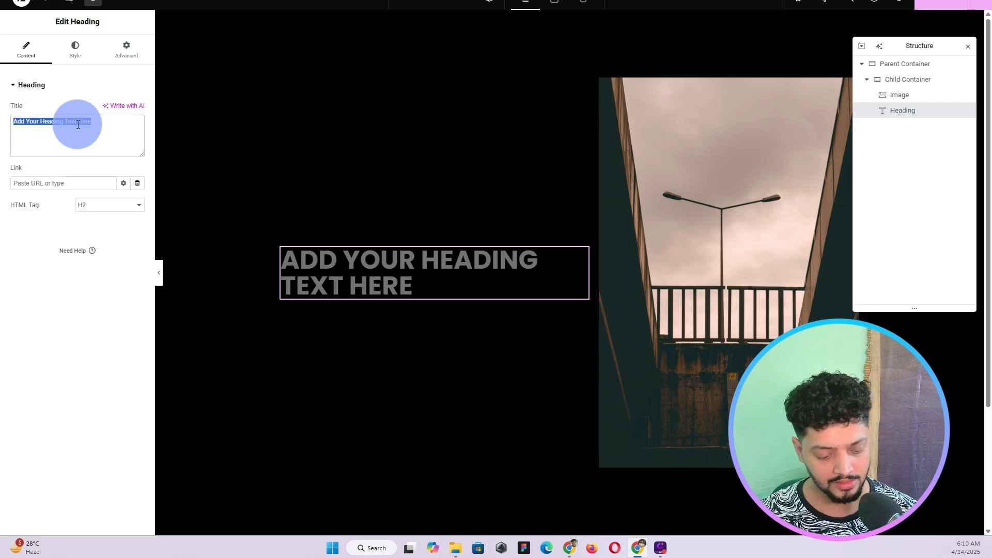
{"action": "type", "text": "G"}
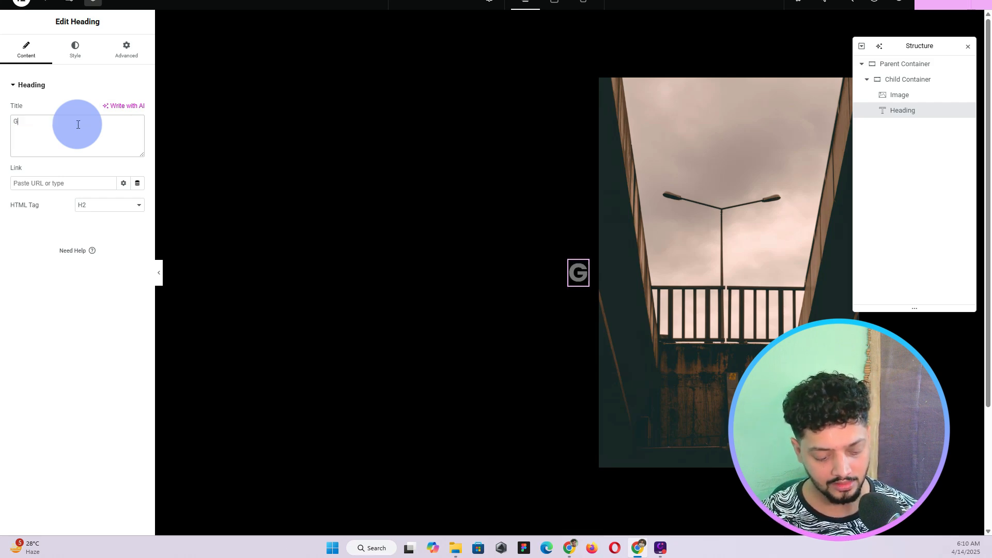
{"action": "type", "text": "RAINY "}
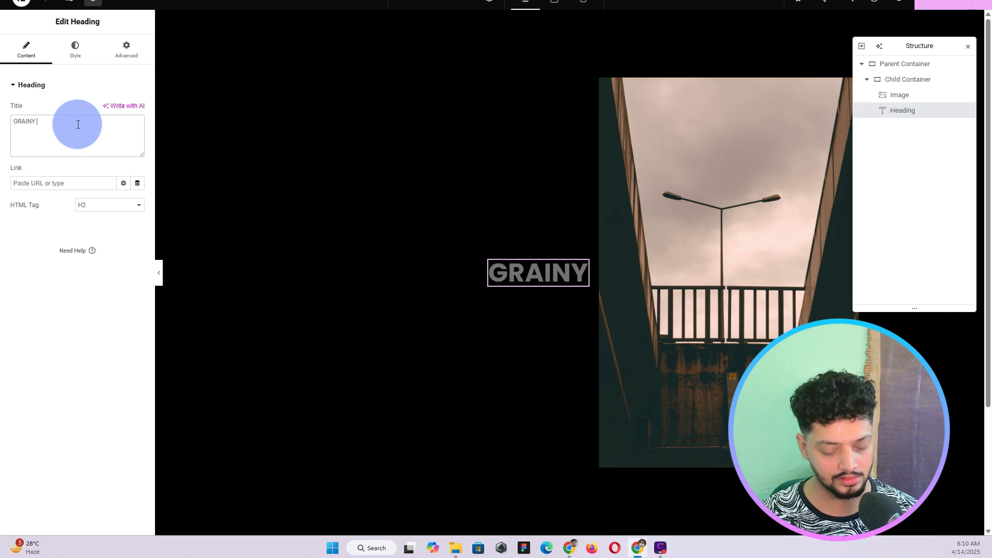
{"action": "type", "text": "BRIDGE"}
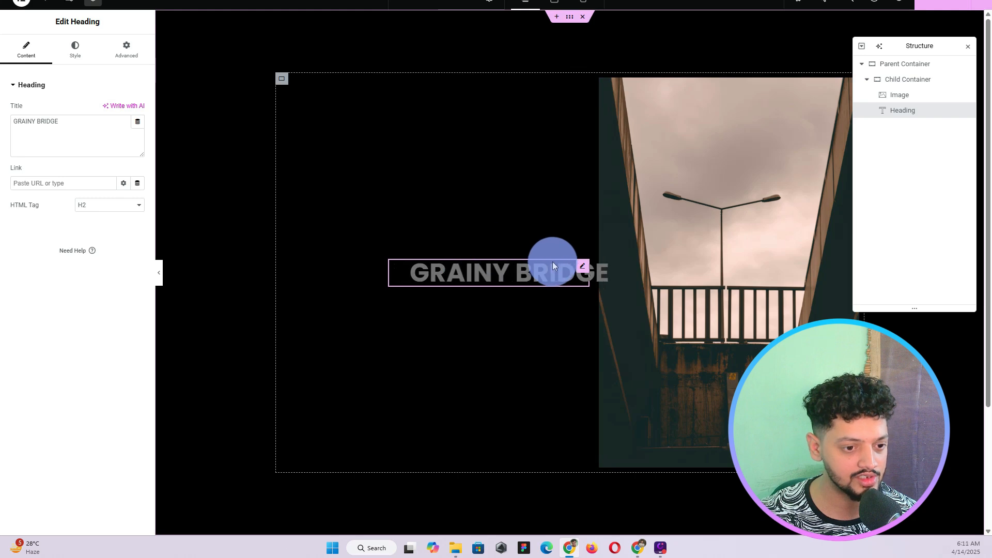
Assign the CSS class "img-one" to the image widget
{"action": "left_click", "coordinate": [895, 98]}
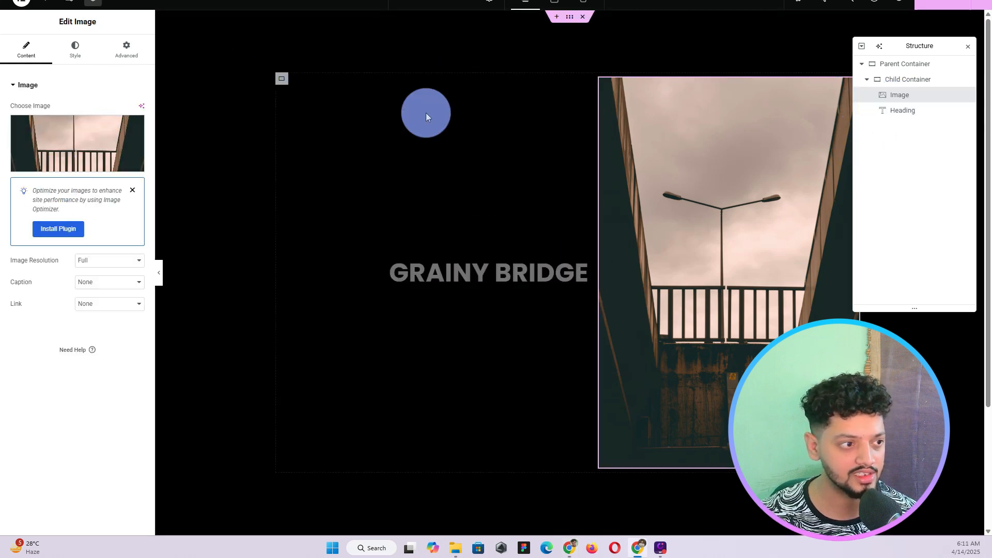
{"action": "left_click", "coordinate": [139, 49]}
{"action": "scroll", "coordinate": [93, 238], "scroll_direction": "down", "scroll_amount": 1}
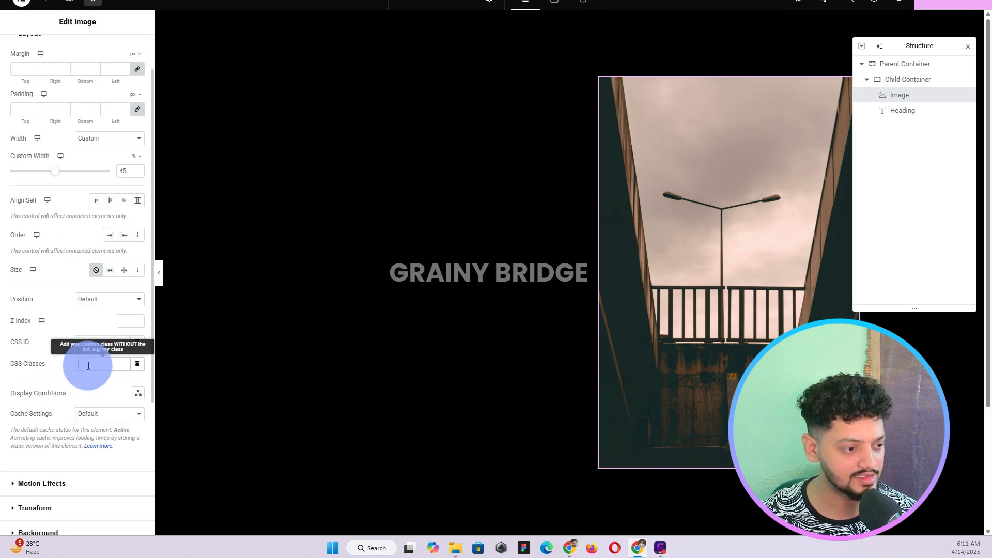
{"action": "type", "text": "img-one"}
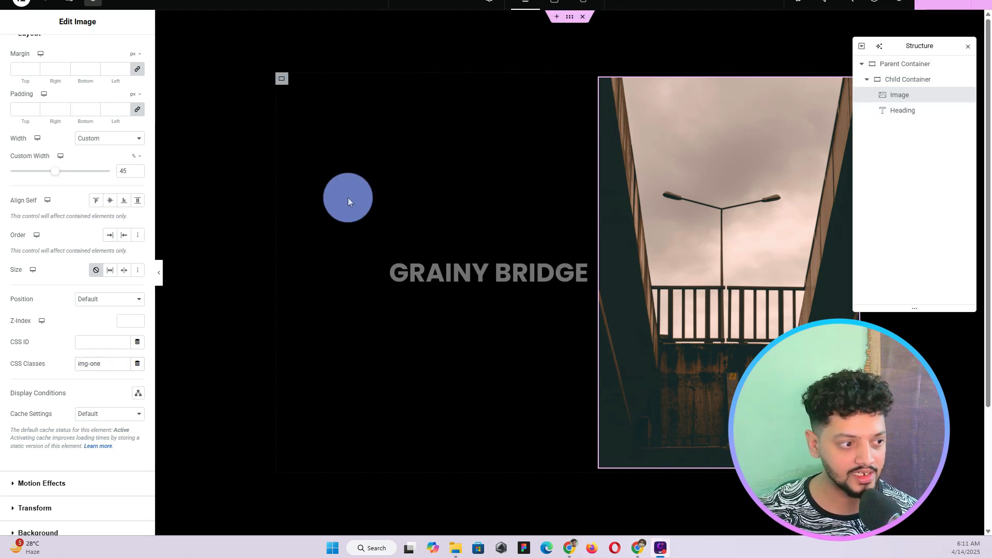
{"action": "left_click_drag", "start_coordinate": [102, 362], "coordinate": [78, 363]}
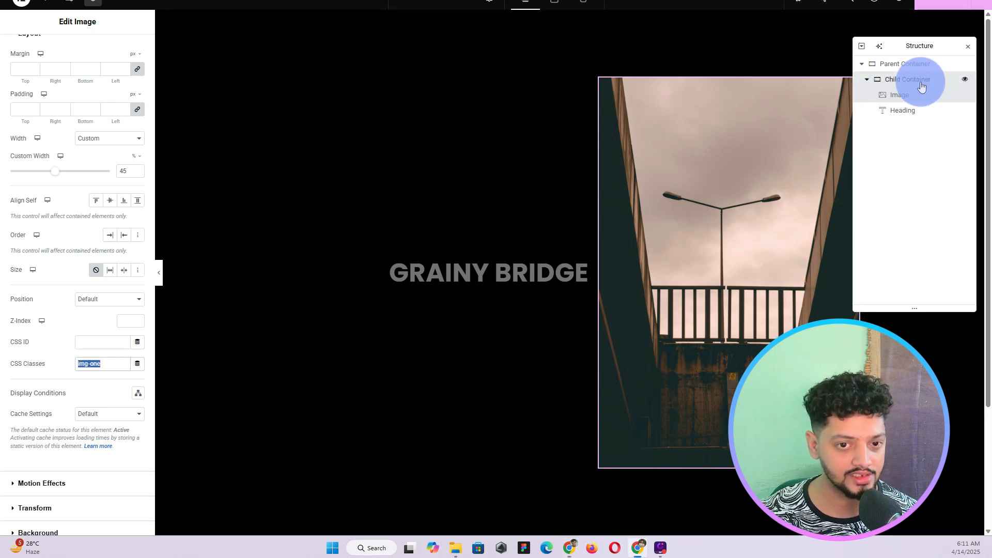
Assign the CSS class "text" to the child container and check it against the image's class
{"action": "left_click", "coordinate": [125, 56]}
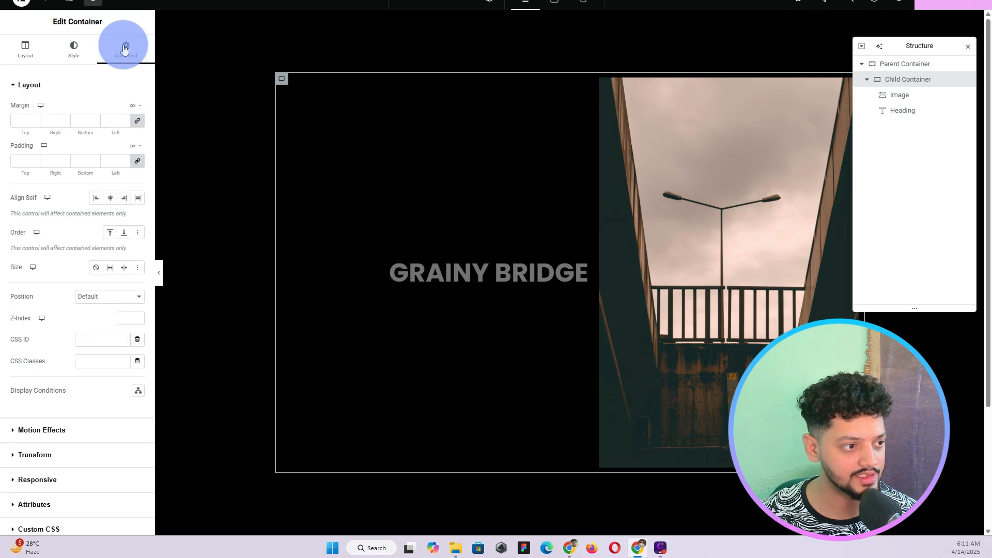
{"action": "left_click", "coordinate": [95, 358]}
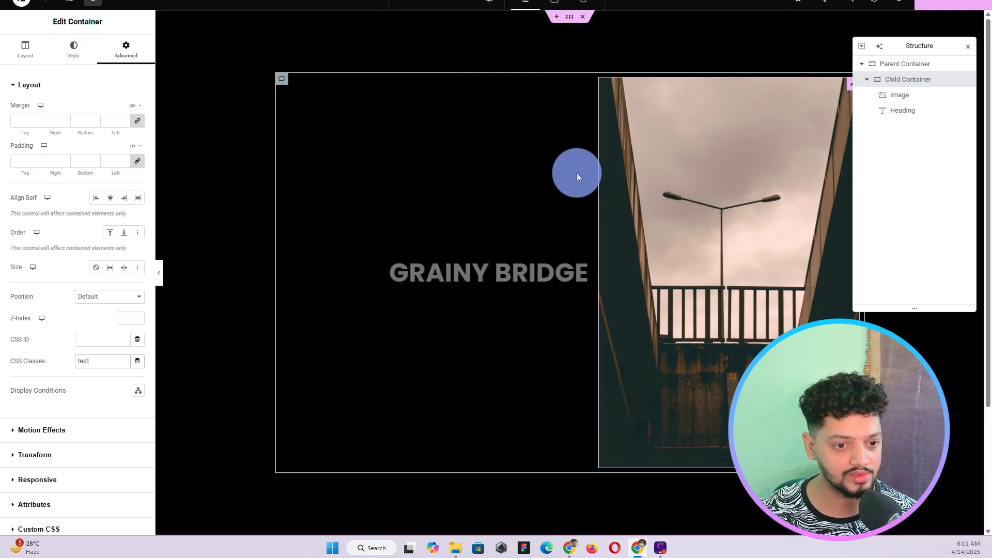
{"action": "left_click", "coordinate": [899, 96]}
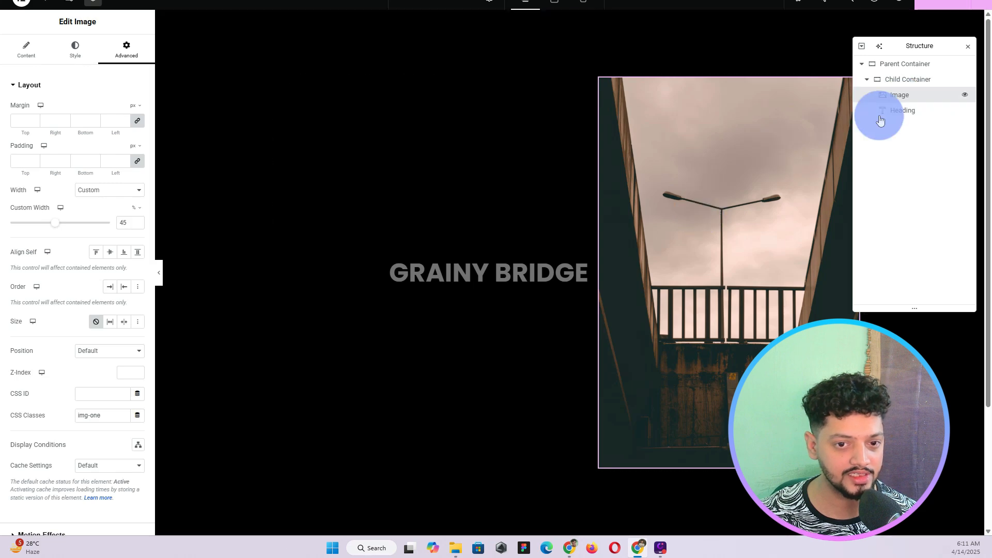
{"action": "left_click", "coordinate": [910, 79]}
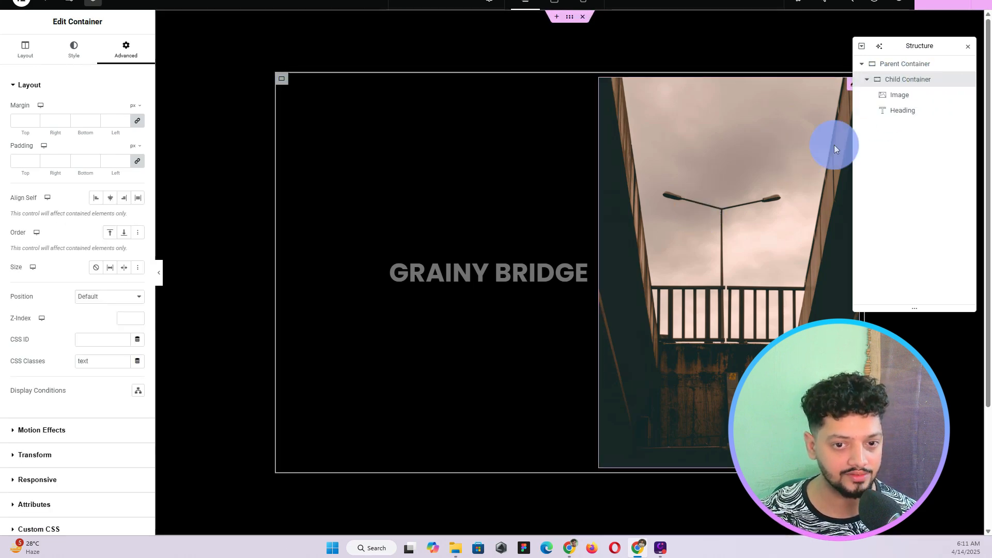
Collapse the child container in the structure and duplicate it twice inside the parent container
{"action": "left_click", "coordinate": [868, 81]}
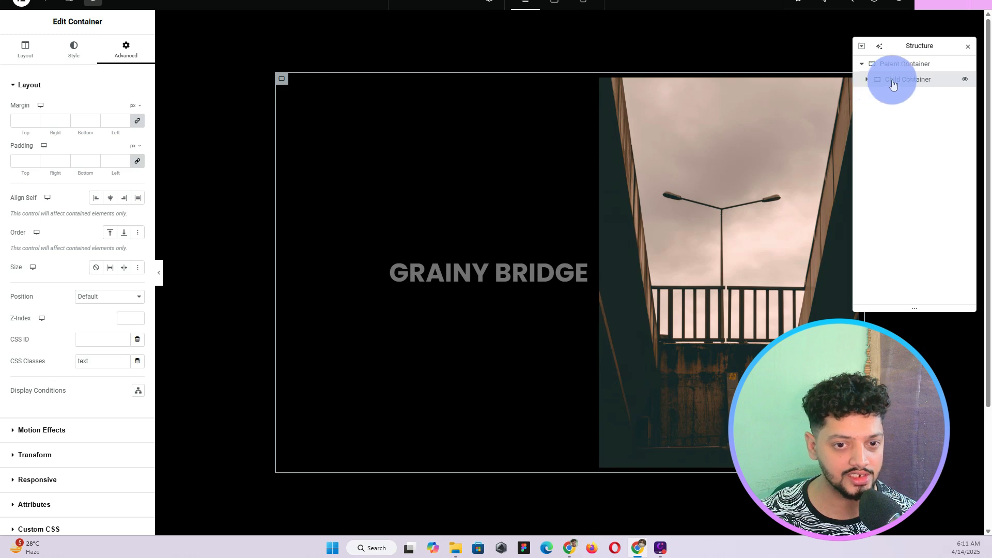
{"action": "right_click", "coordinate": [895, 83]}
{"action": "left_click", "coordinate": [903, 112]}
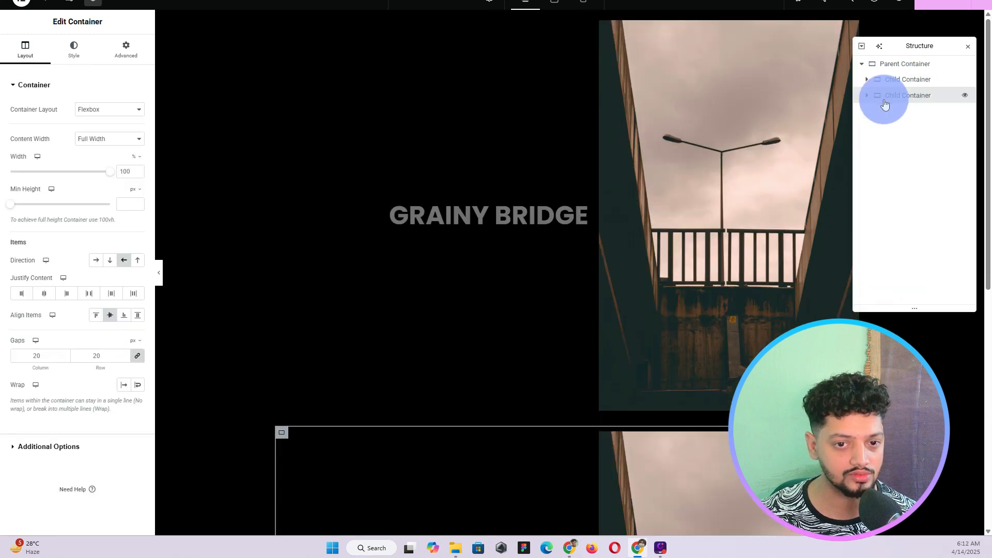
{"action": "right_click", "coordinate": [882, 97]}
{"action": "left_click", "coordinate": [895, 129]}
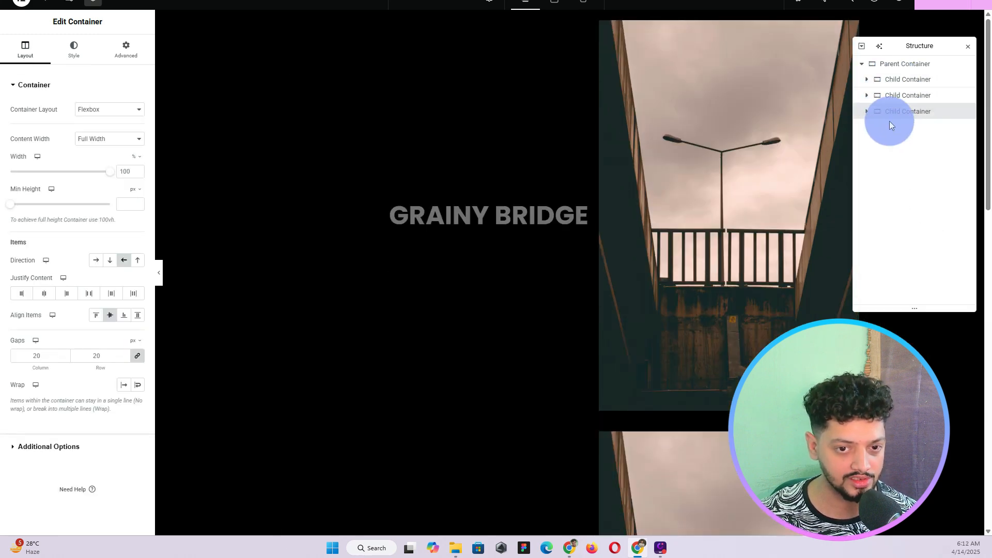
Duplicate the last child container two more times inside the parent container
{"action": "right_click", "coordinate": [892, 111]}
{"action": "left_click", "coordinate": [894, 136]}
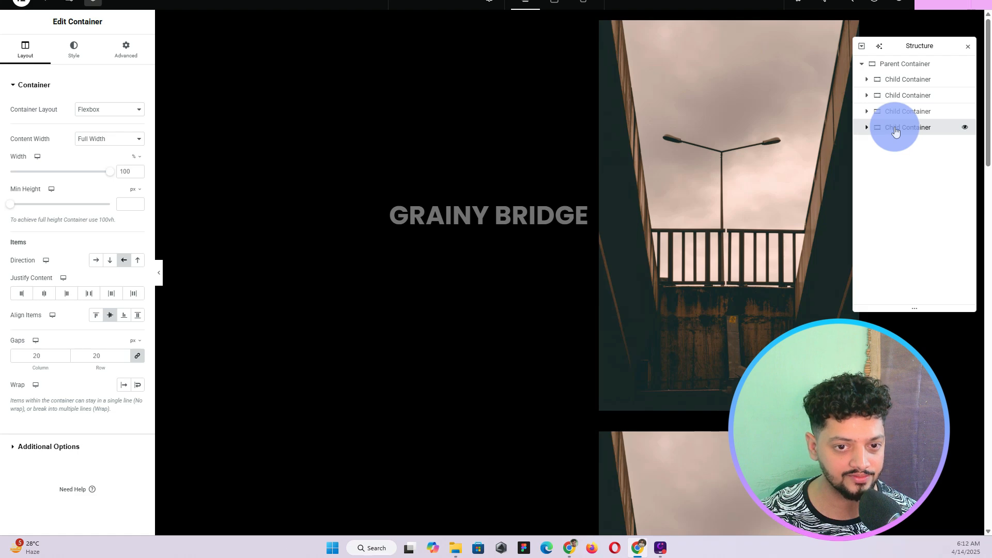
{"action": "right_click", "coordinate": [896, 130]}
{"action": "left_click", "coordinate": [905, 166]}
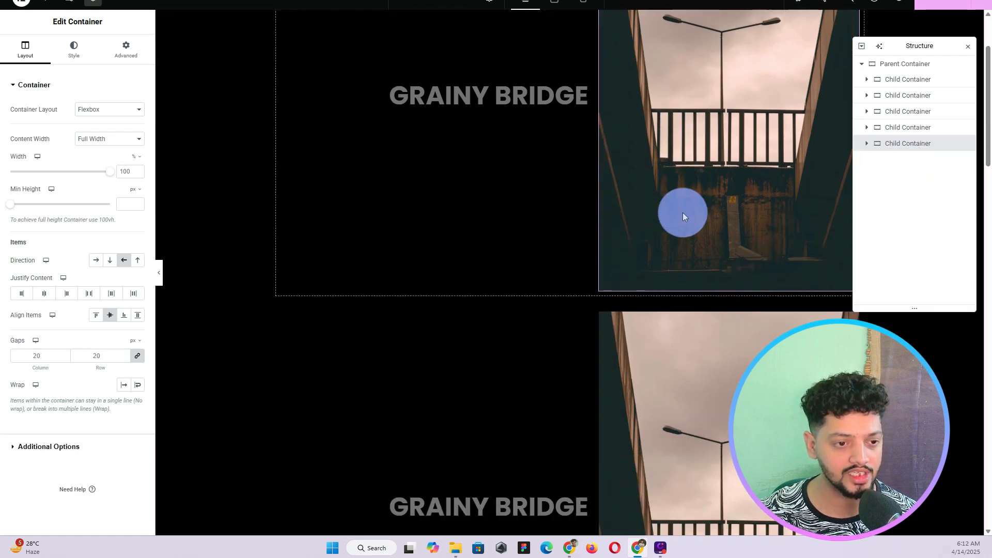
Replace the second child container's image with the media library photo of a street-lit building at night
{"action": "left_click", "coordinate": [685, 249]}
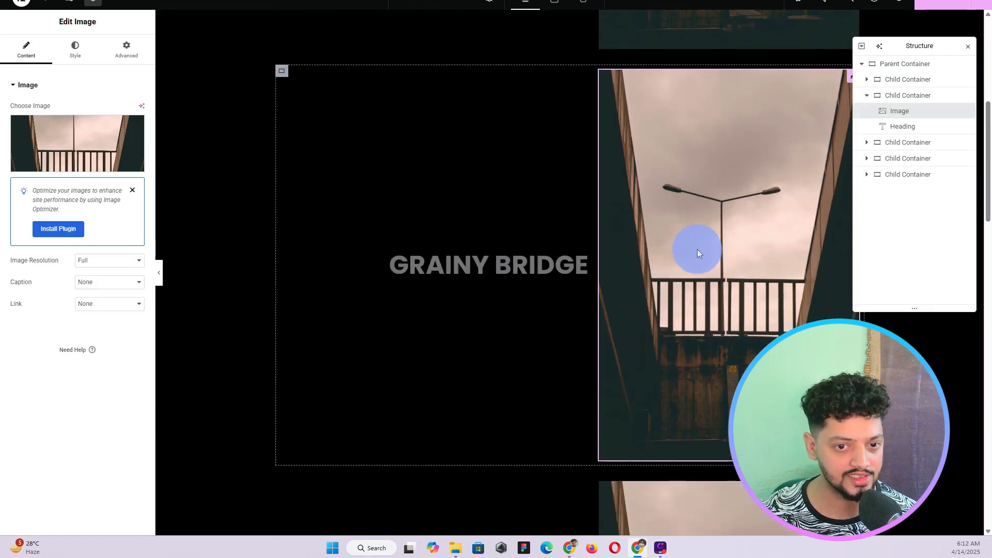
{"action": "left_click", "coordinate": [82, 165]}
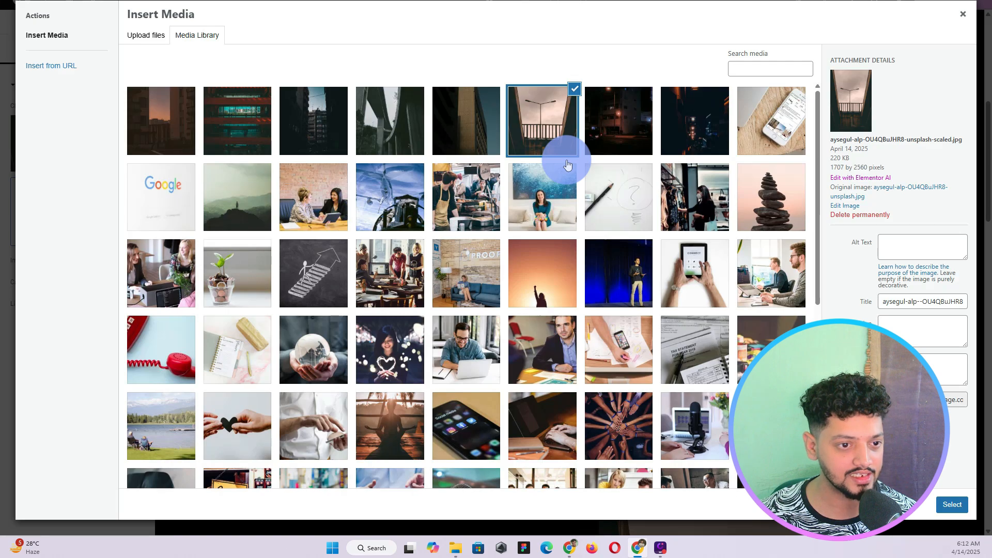
{"action": "left_click", "coordinate": [631, 105]}
{"action": "left_click", "coordinate": [951, 505]}
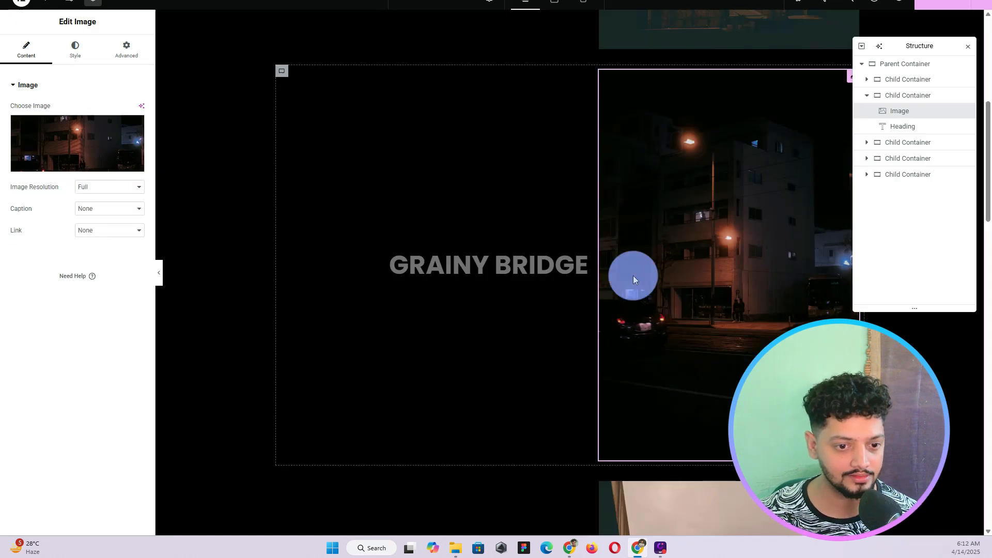
Change the second child container's heading title to "MIDNIGHT BUILDING"
{"action": "left_click", "coordinate": [492, 265]}
{"action": "triple_click", "coordinate": [71, 126]}
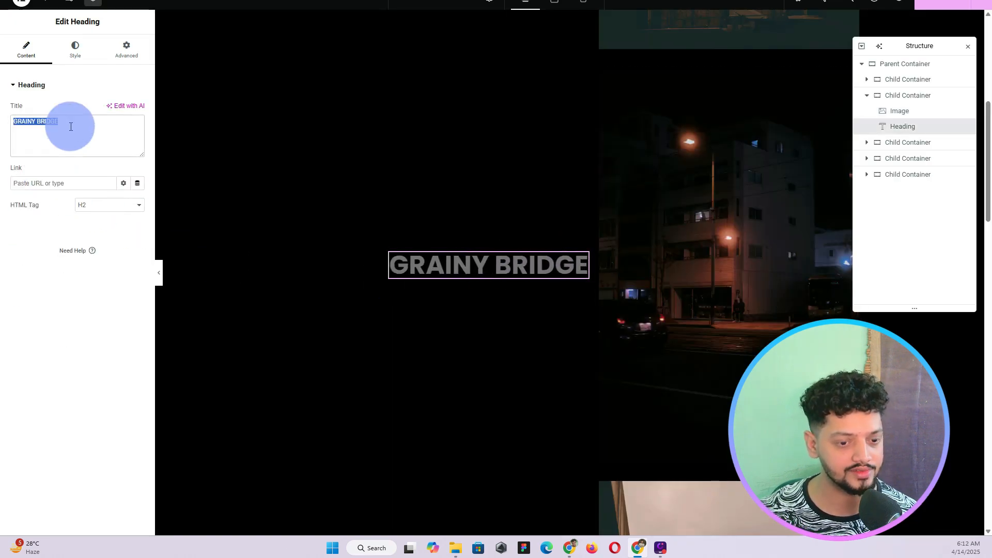
{"action": "type", "text": "M"}
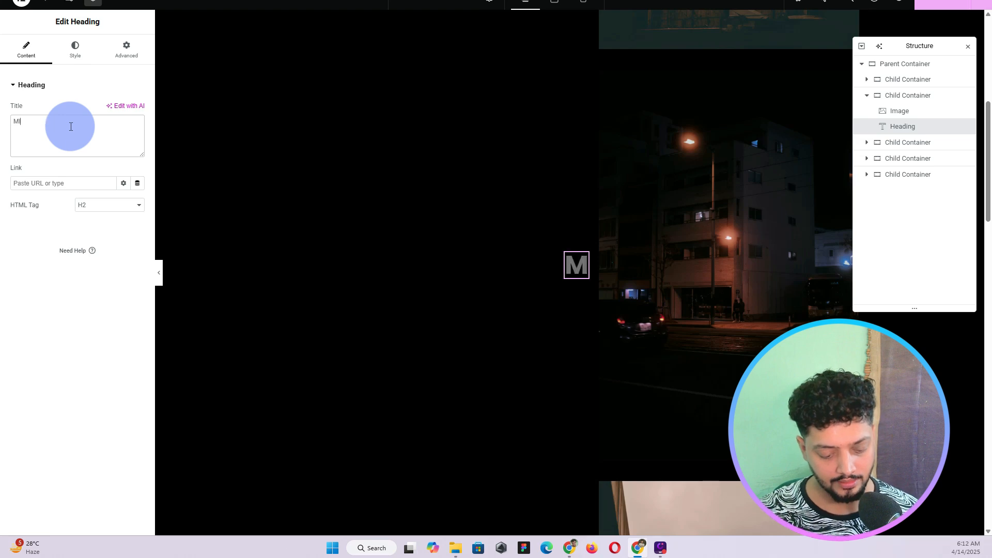
{"action": "type", "text": "IDNIGHT BU"}
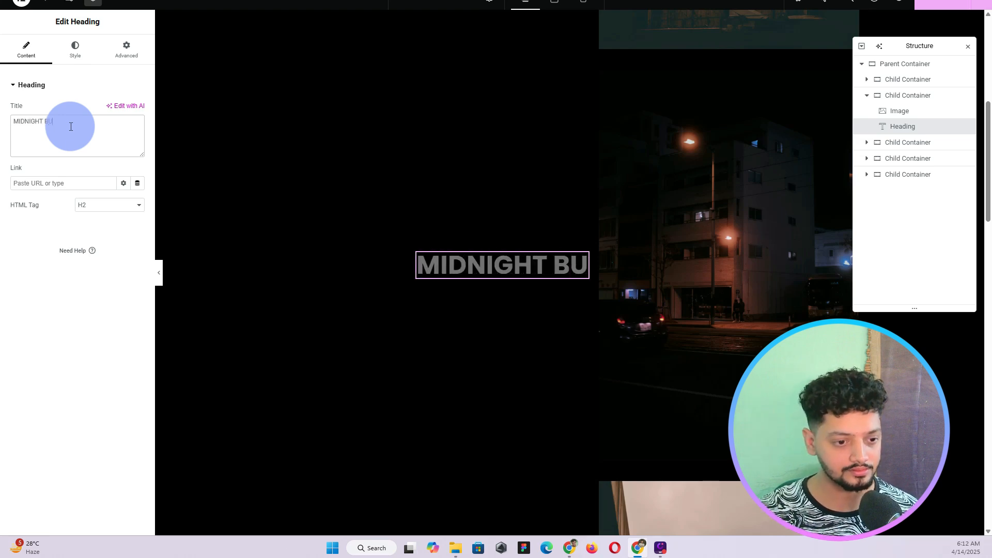
{"action": "type", "text": "ILDING"}
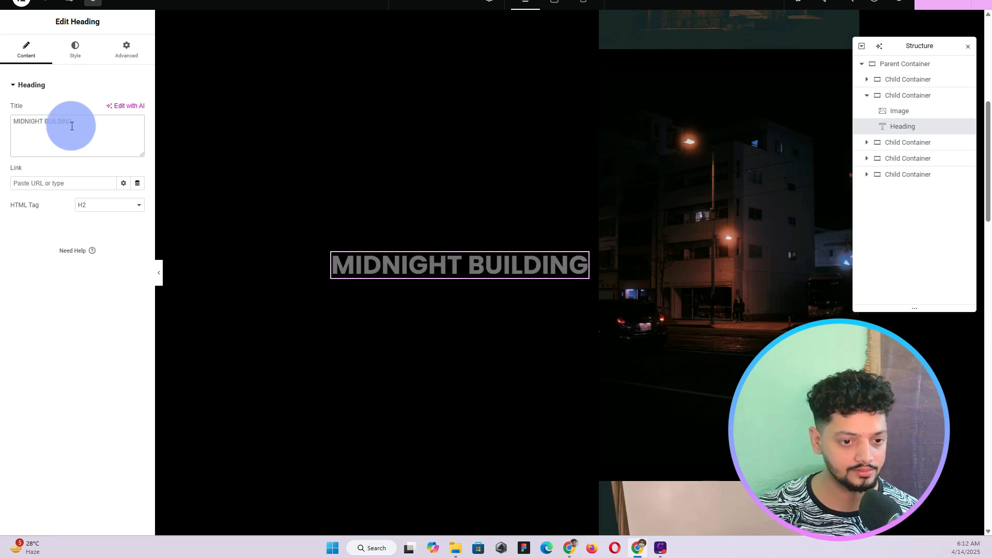
Replace the third child container's image with the media library photo of the tall beige building facade
{"action": "scroll", "coordinate": [648, 187], "scroll_direction": "down", "scroll_amount": 5}
{"action": "left_click", "coordinate": [709, 359]}
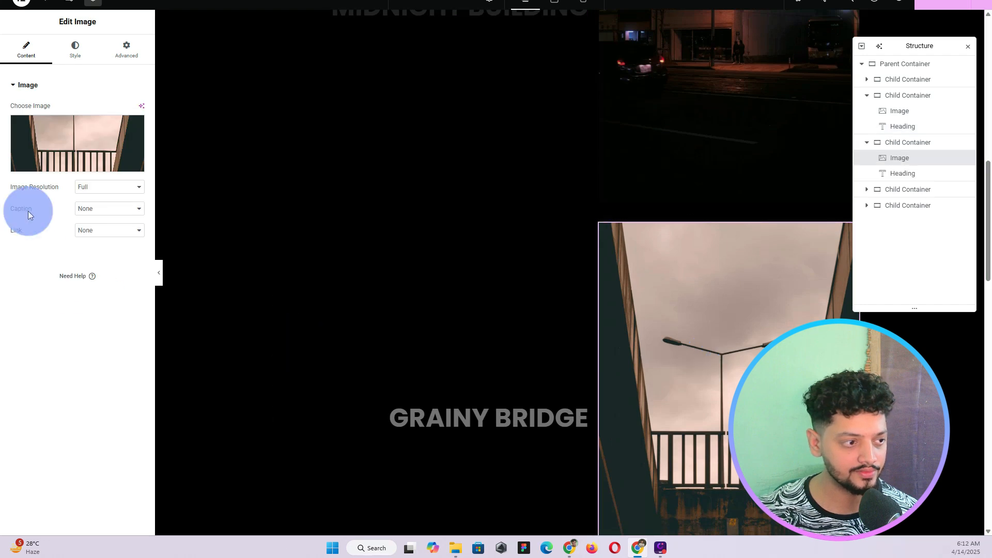
{"action": "left_click", "coordinate": [54, 136]}
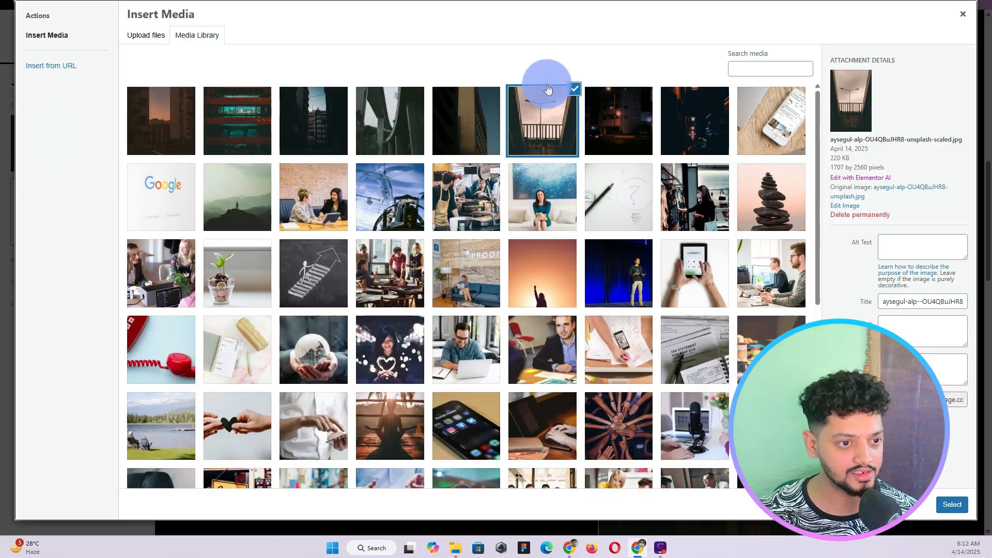
{"action": "left_click", "coordinate": [471, 122]}
{"action": "left_click", "coordinate": [952, 504]}
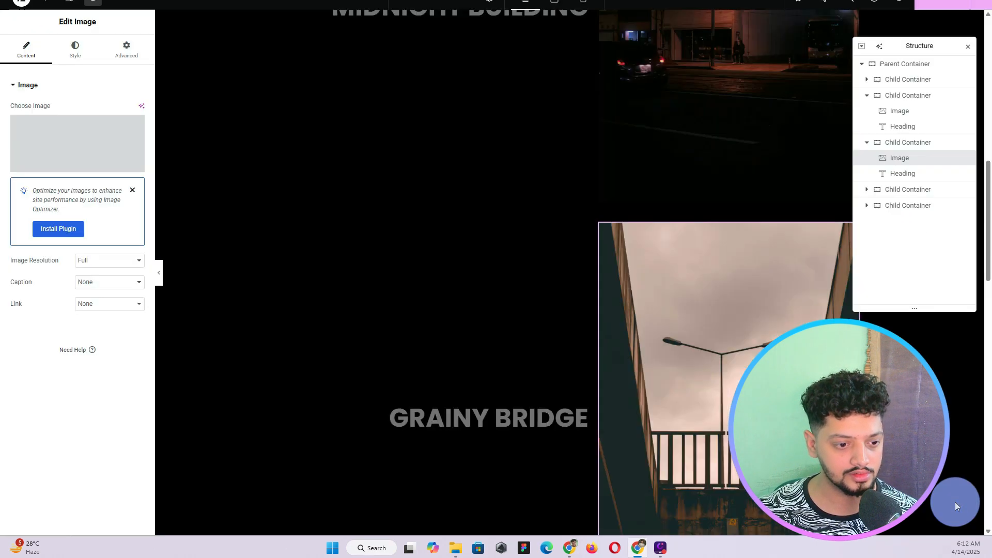
Change the third child container's heading title to "BUILDING EXTRIOR"
{"action": "scroll", "coordinate": [442, 308], "scroll_direction": "down", "scroll_amount": 4}
{"action": "left_click", "coordinate": [460, 223]}
{"action": "double_click", "coordinate": [58, 121]}
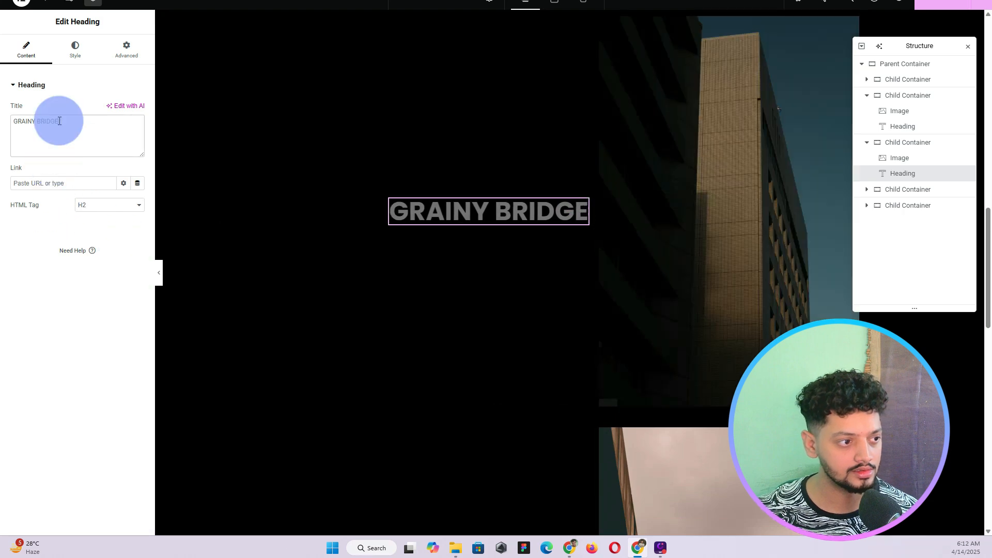
{"action": "type", "text": "BUILDING EXTR"}
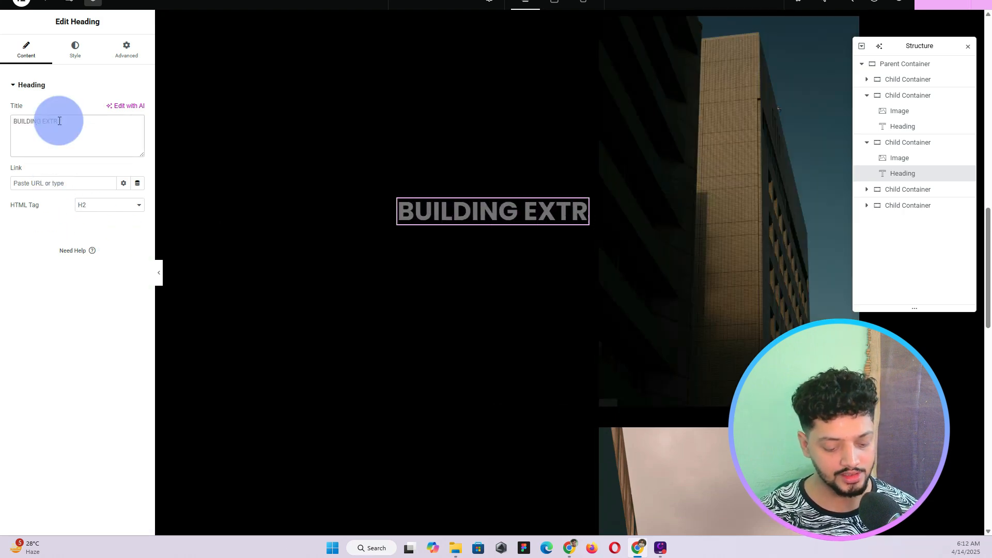
{"action": "type", "text": "IOR"}
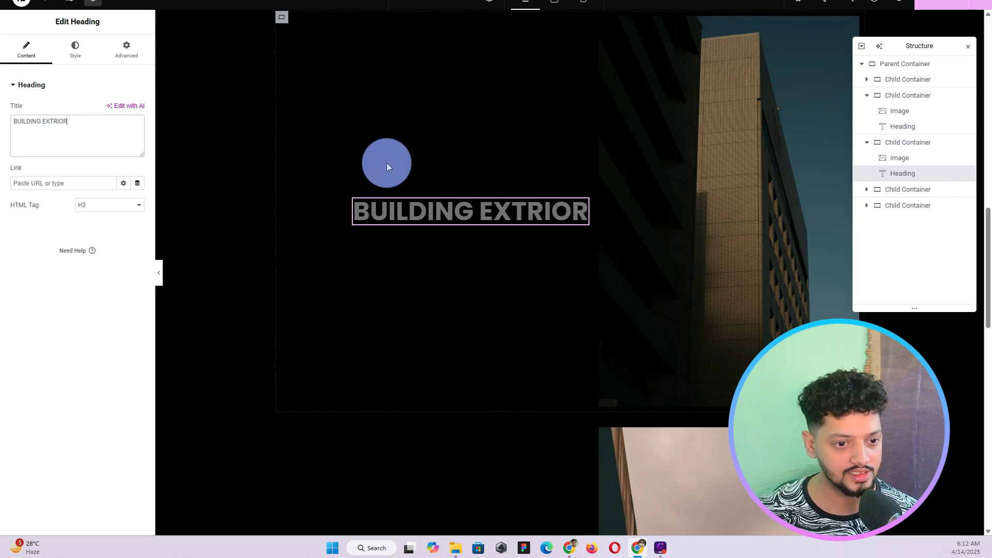
Replace the fourth child container's image with the media library photo of apartment blocks between dark buildings
{"action": "scroll", "coordinate": [388, 162], "scroll_direction": "down", "scroll_amount": 5}
{"action": "left_click", "coordinate": [423, 250]}
{"action": "left_click", "coordinate": [85, 135]}
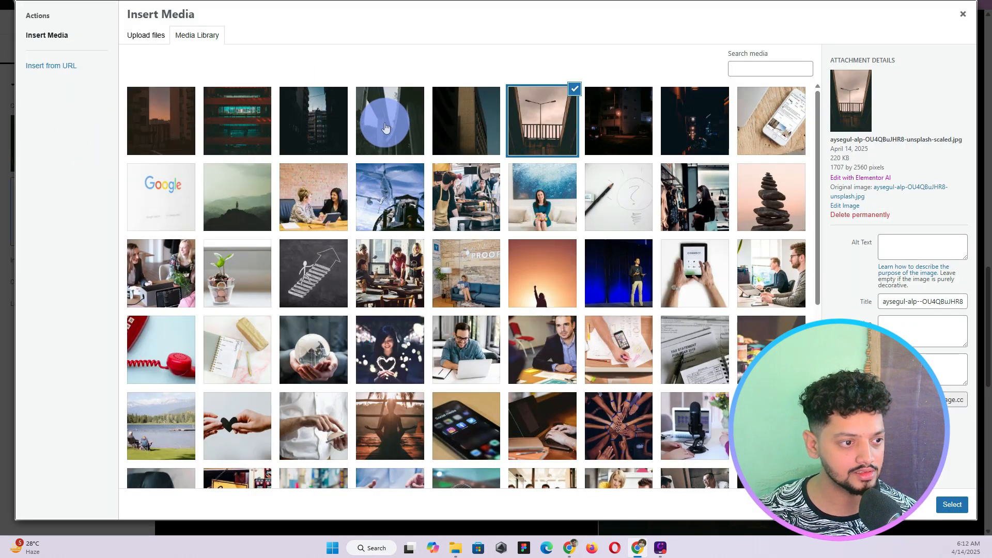
{"action": "left_click", "coordinate": [331, 126]}
{"action": "left_click", "coordinate": [952, 505]}
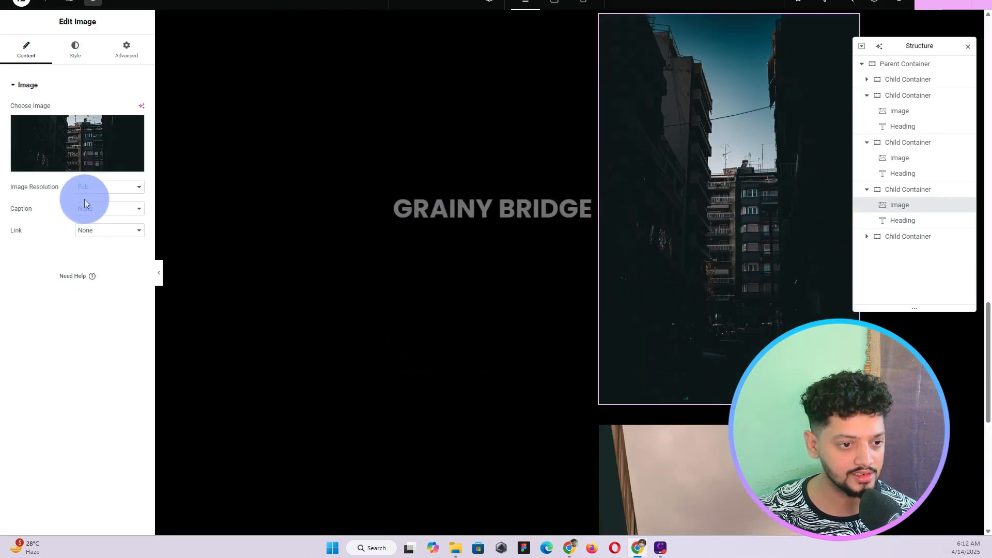
Change the fourth child container's heading title to "BUILDING EXTERIOR"
{"action": "left_click", "coordinate": [478, 212]}
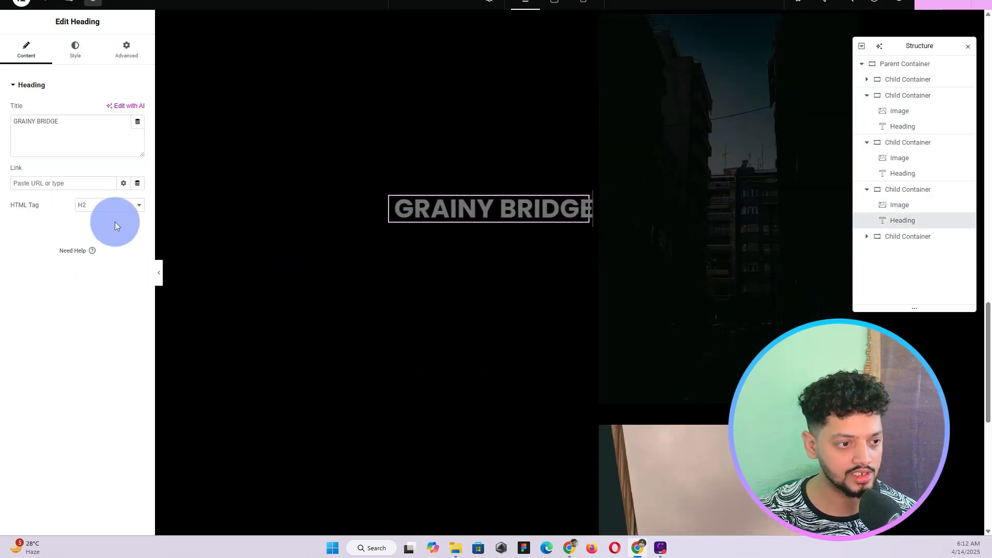
{"action": "left_click", "coordinate": [56, 136]}
{"action": "type", "text": "DARK"}
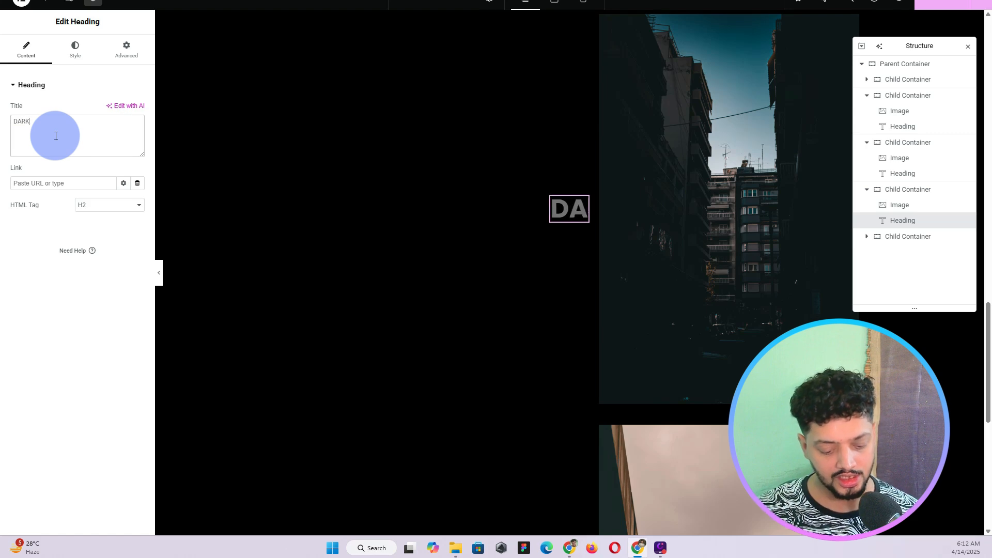
{"action": "type", "text": " BUILDIN"}
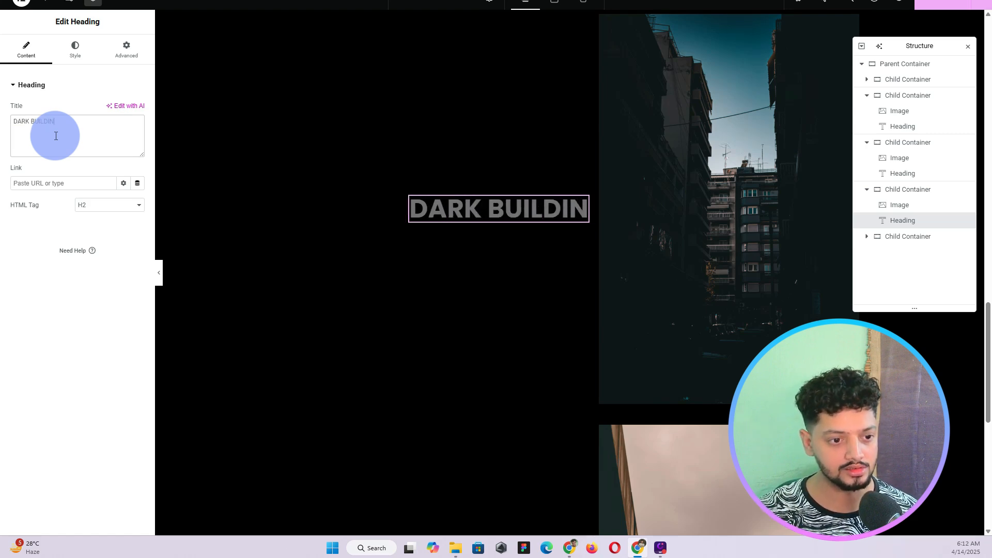
{"action": "type", "text": "G"}
{"action": "type", "text": "BU"}
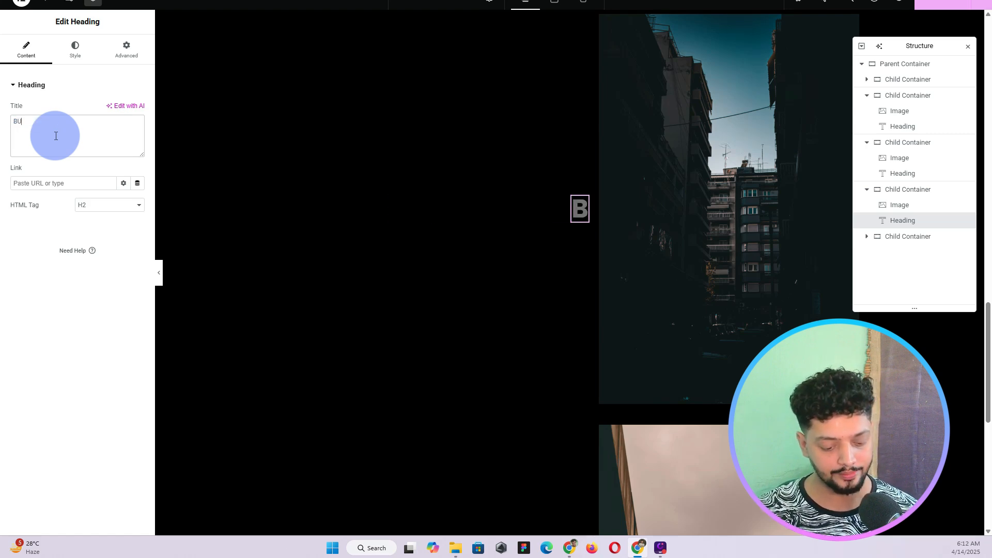
{"action": "type", "text": "ILDING EXT"}
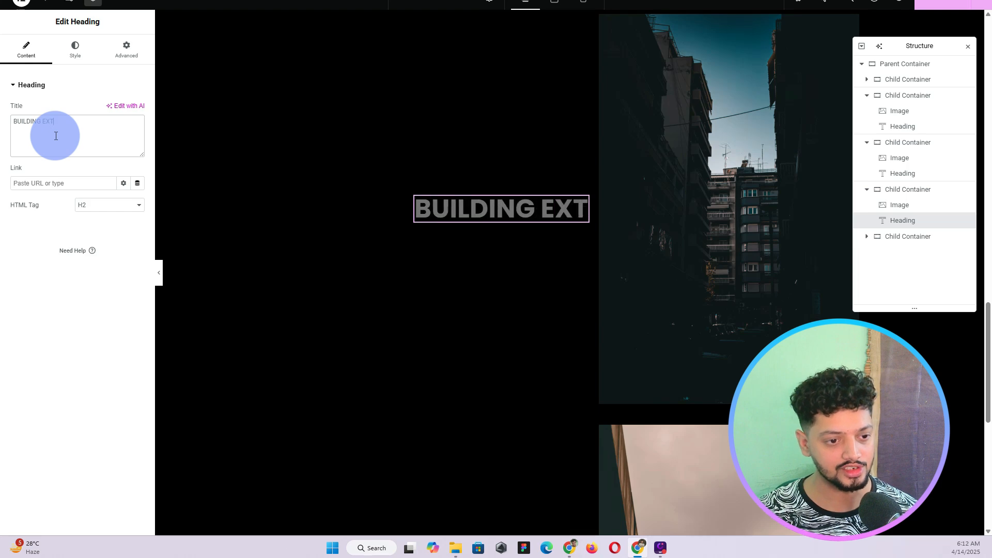
{"action": "type", "text": "ERIOR"}
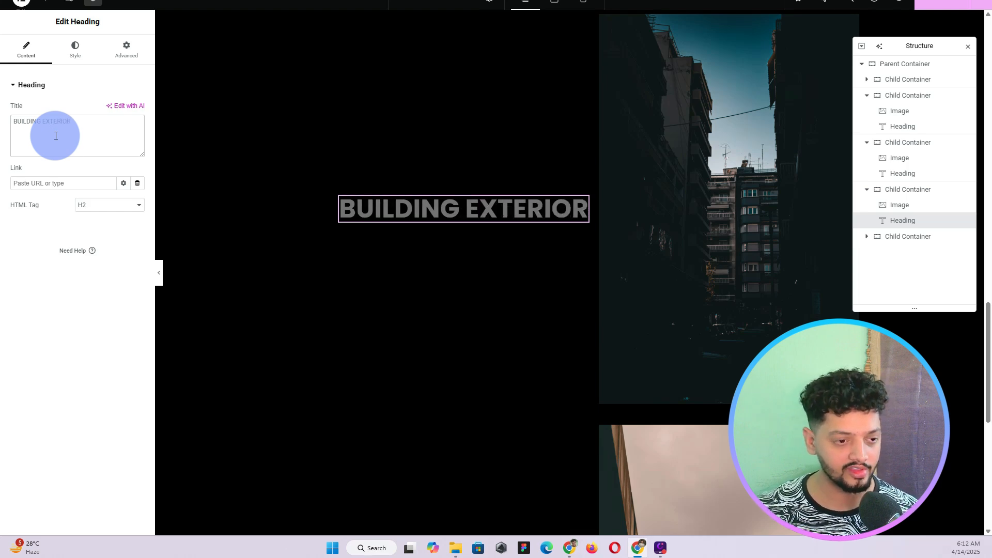
Replace the fifth child container's image with the media library photo of the dark alley with glowing lanterns
{"action": "scroll", "coordinate": [664, 215], "scroll_direction": "down", "scroll_amount": 4}
{"action": "left_click", "coordinate": [700, 326]}
{"action": "left_click", "coordinate": [54, 134]}
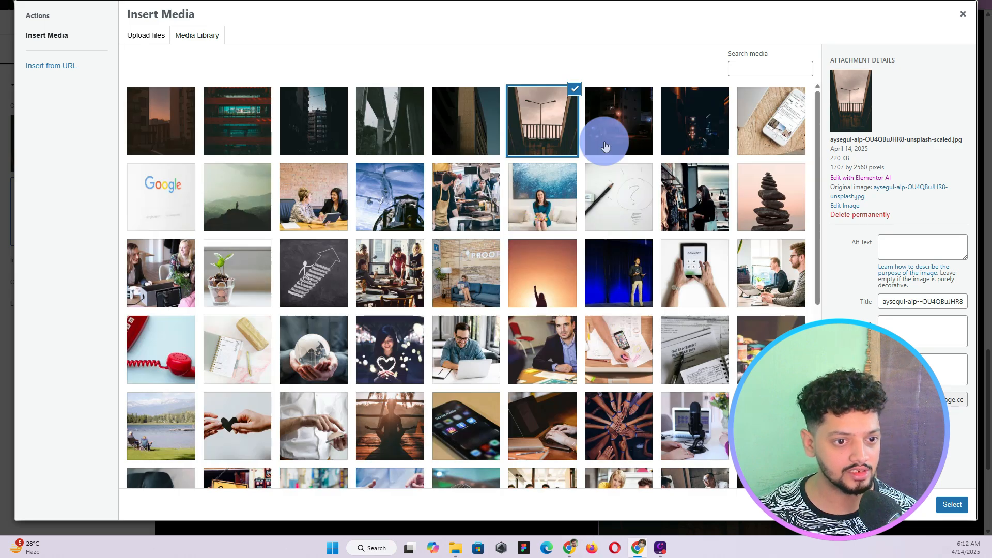
{"action": "left_click", "coordinate": [693, 125]}
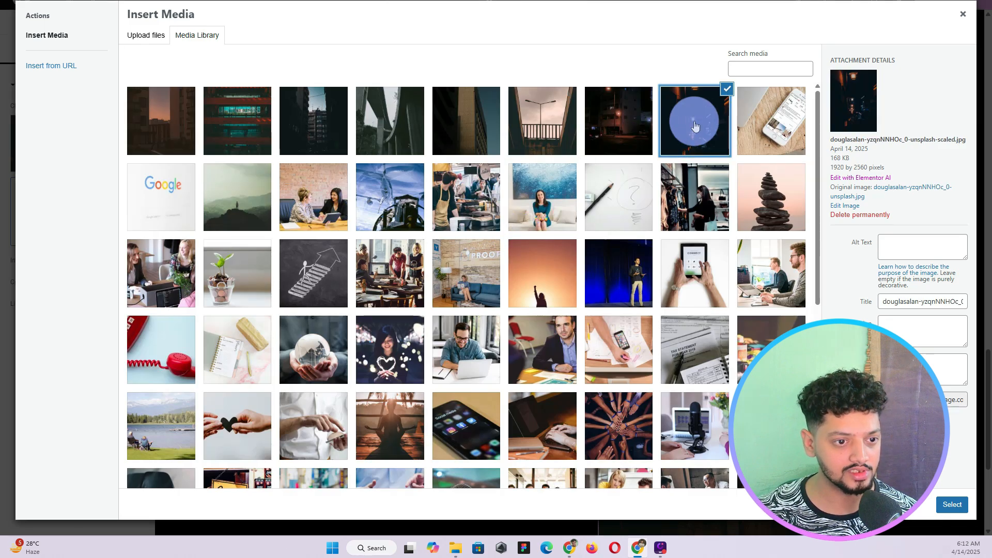
{"action": "left_click", "coordinate": [952, 505]}
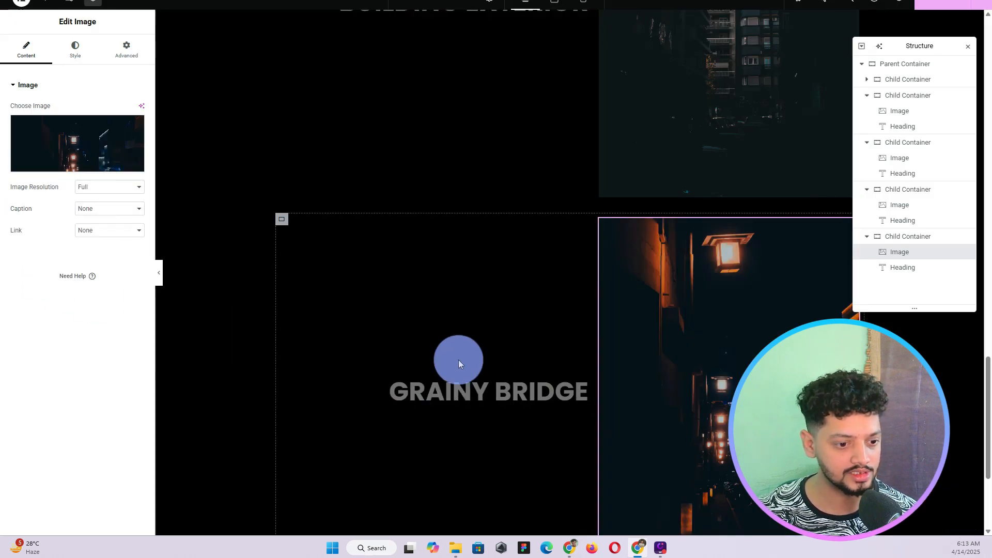
Change the fifth child container's heading title to "MIDNIGHT EXTERIOR"
{"action": "left_click", "coordinate": [460, 387]}
{"action": "type", "text": "M"}
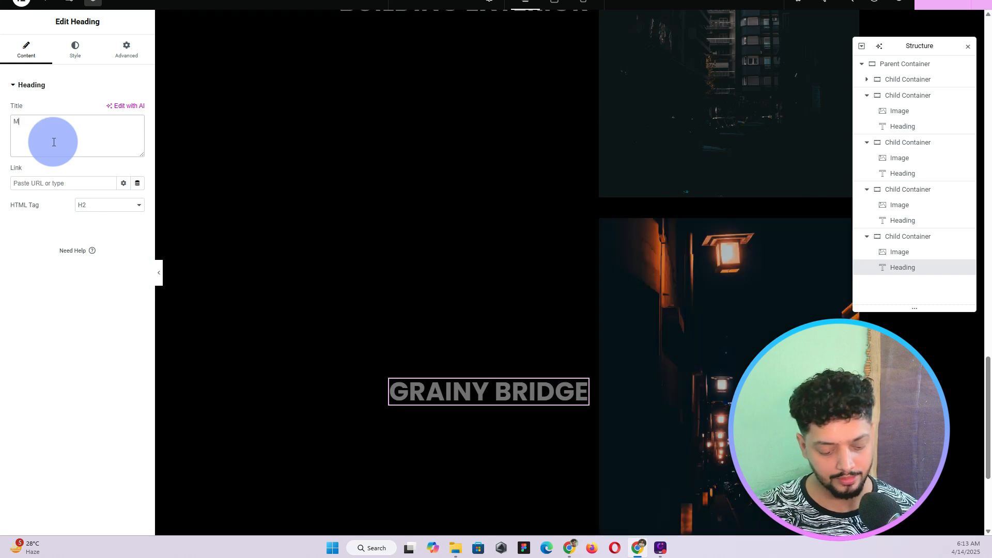
{"action": "type", "text": "IDNIGHT"}
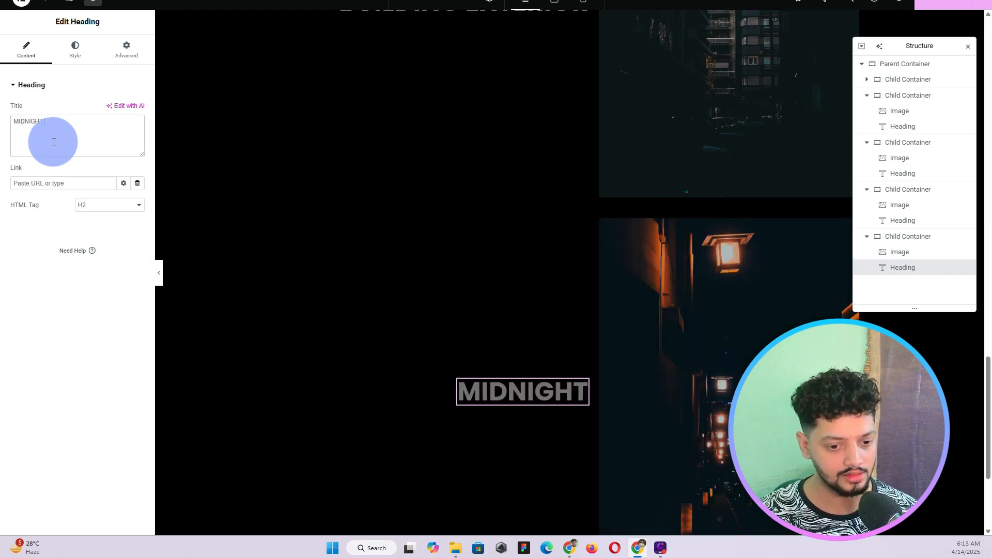
{"action": "type", "text": " EXTERIOR"}
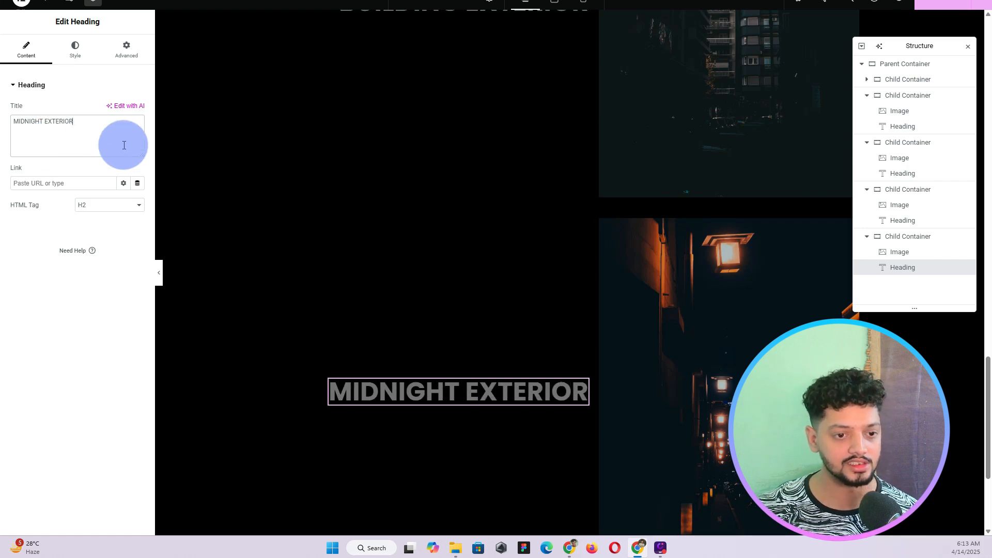
Paste the copied custom CSS into the parent container, hiding .img-one by default and displaying it when .text is hovered
{"action": "scroll", "coordinate": [483, 323], "scroll_direction": "down", "scroll_amount": 4}
{"action": "scroll", "coordinate": [492, 324], "scroll_direction": "up", "scroll_amount": 10}
{"action": "scroll", "coordinate": [492, 323], "scroll_direction": "up", "scroll_amount": 12}
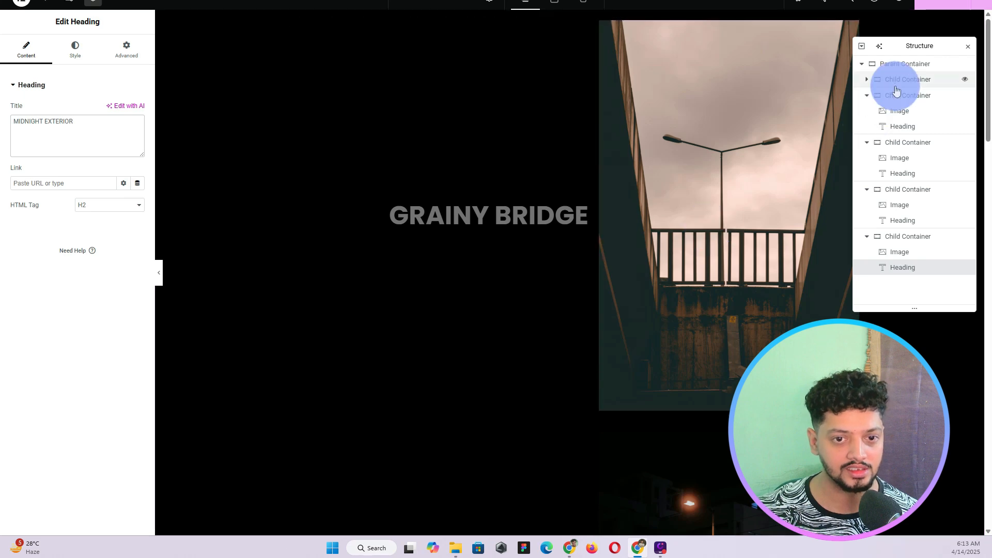
{"action": "left_click", "coordinate": [907, 65]}
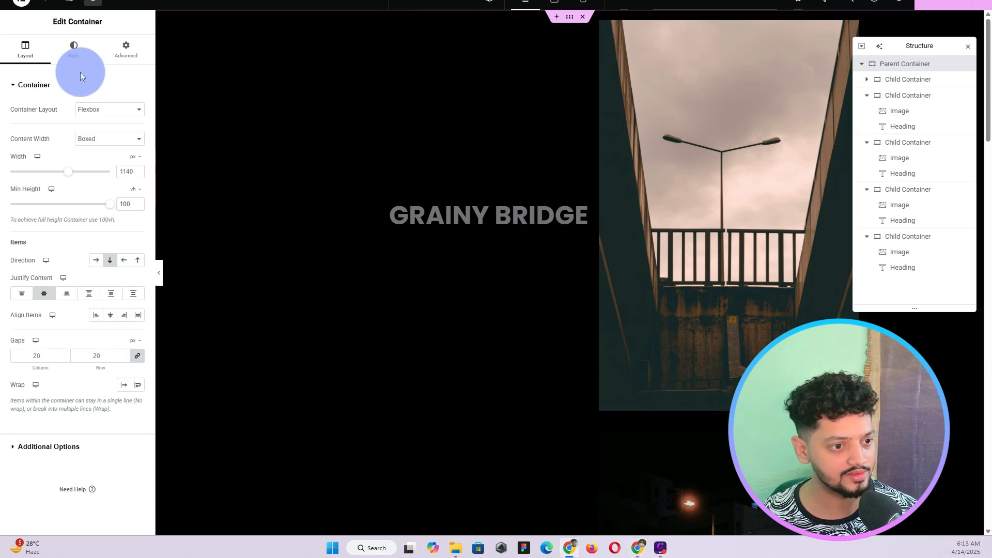
{"action": "left_click", "coordinate": [130, 54]}
{"action": "scroll", "coordinate": [69, 246], "scroll_direction": "down", "scroll_amount": 2}
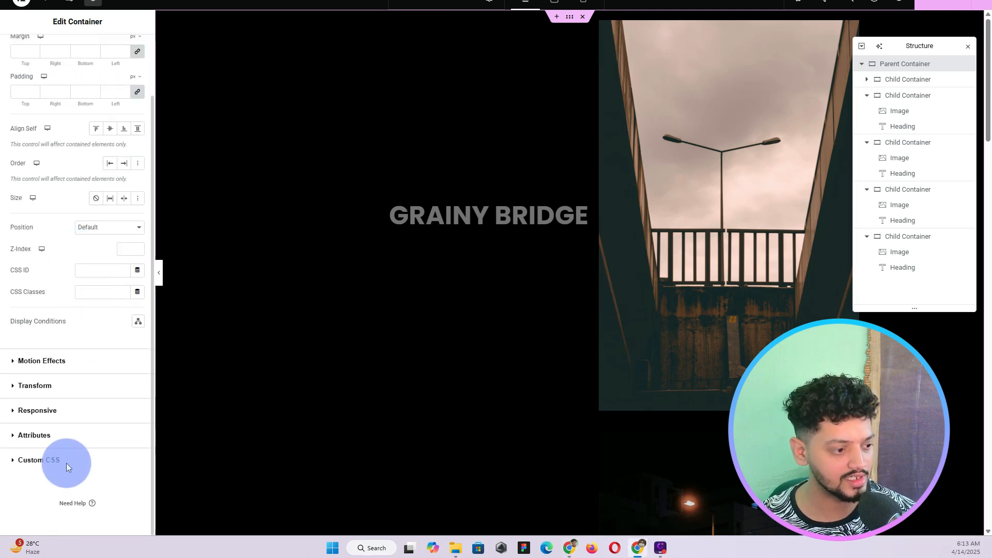
{"action": "left_click", "coordinate": [66, 463]}
{"action": "left_click", "coordinate": [64, 256]}
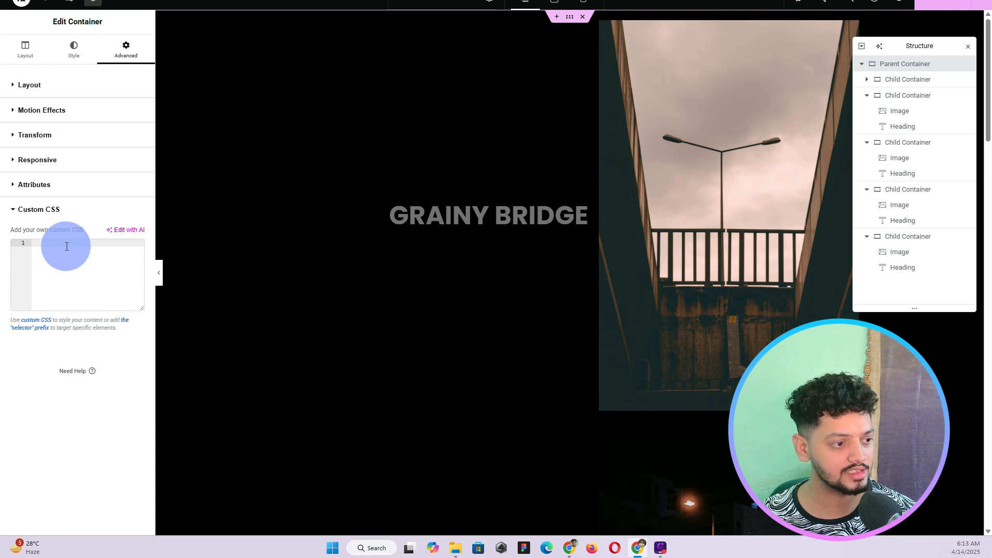
{"action": "key", "text": "ctrl+v"}
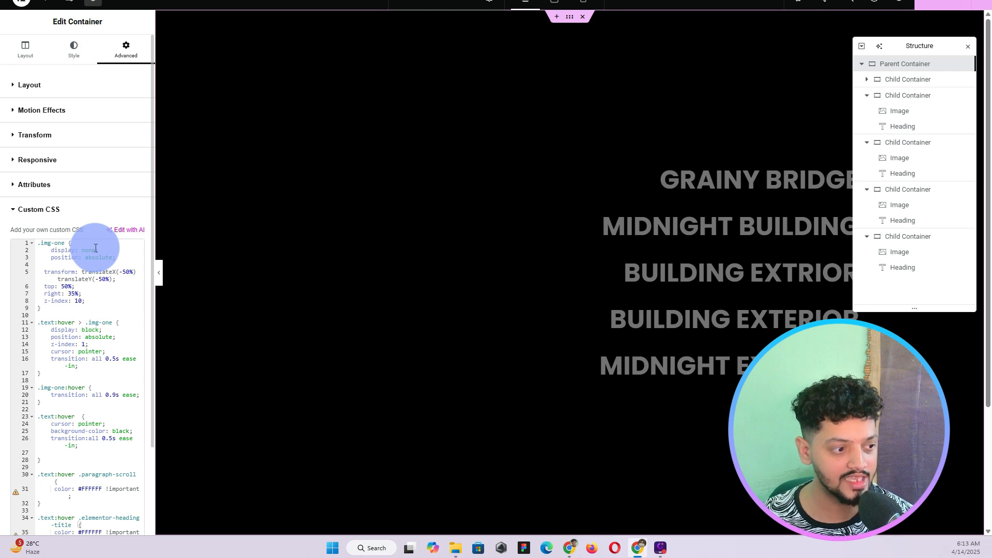
{"action": "mouse_move", "coordinate": [326, 163]}
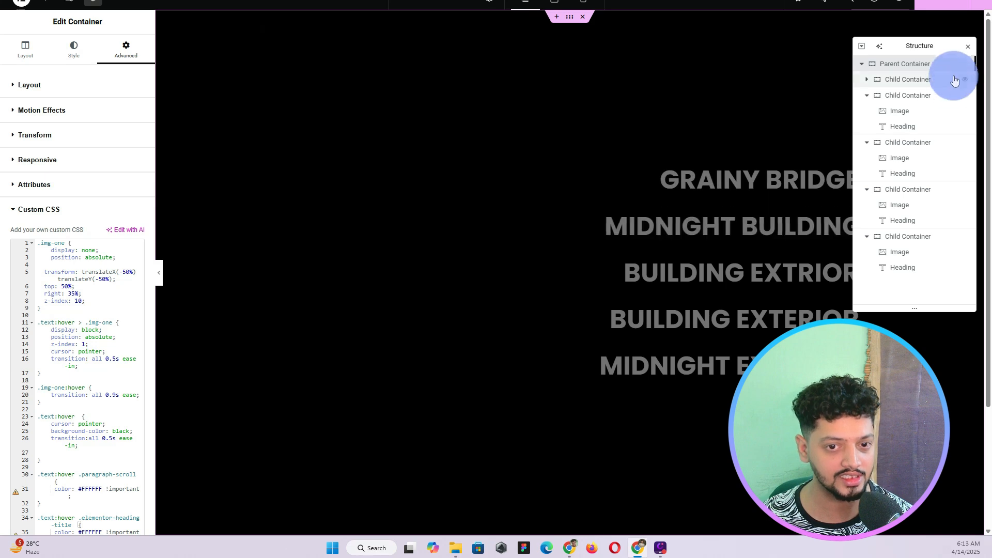
Give the image in the second child container a solid border with a width of 2 px on all sides
{"action": "left_click", "coordinate": [966, 50]}
{"action": "mouse_move", "coordinate": [728, 217]}
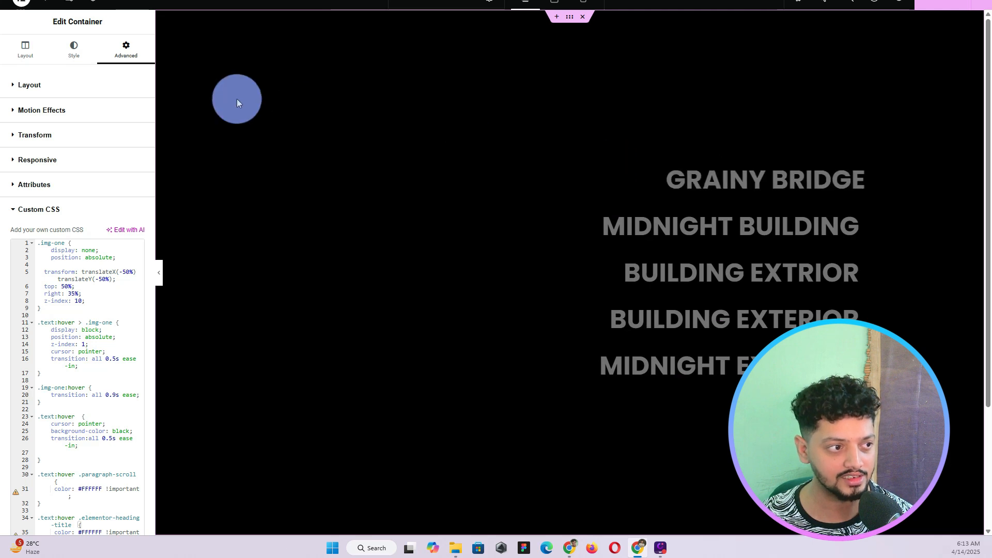
{"action": "left_click", "coordinate": [96, 2]}
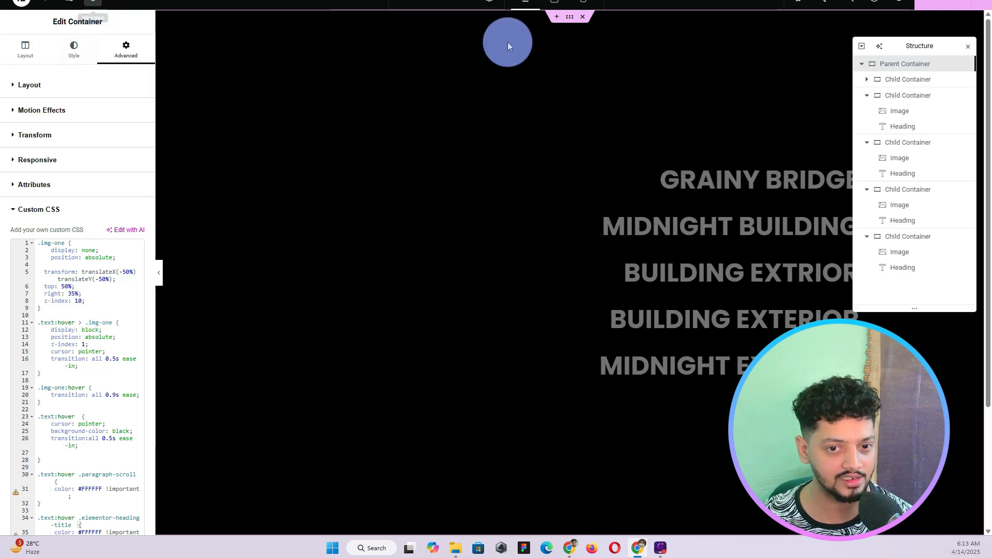
{"action": "left_click", "coordinate": [889, 96]}
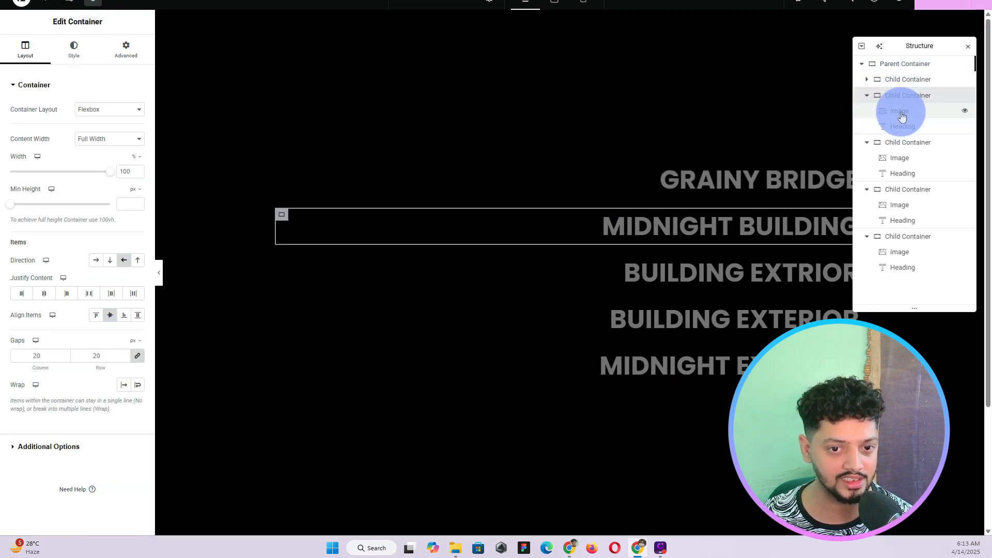
{"action": "left_click", "coordinate": [901, 114]}
{"action": "left_click", "coordinate": [76, 49]}
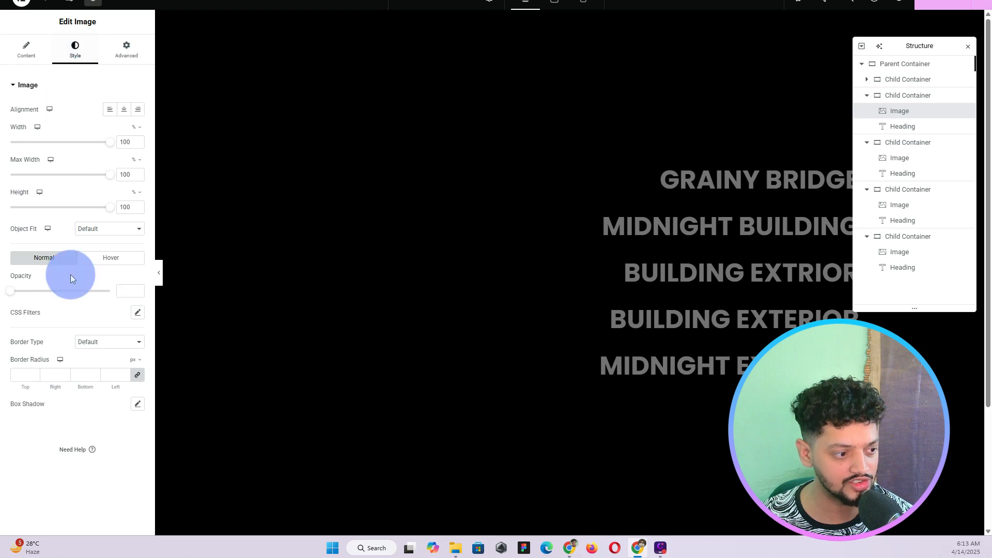
{"action": "left_click", "coordinate": [103, 349]}
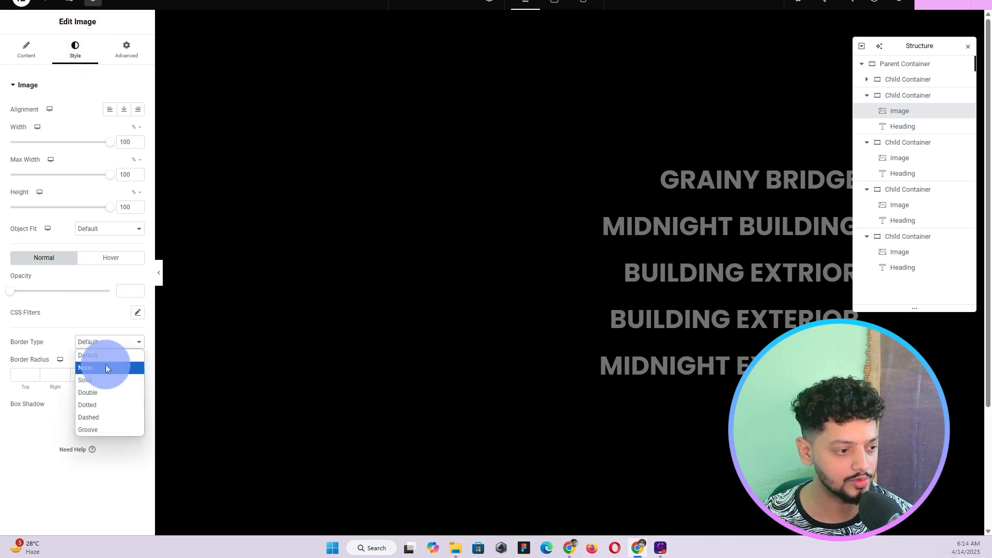
{"action": "left_click", "coordinate": [107, 377]}
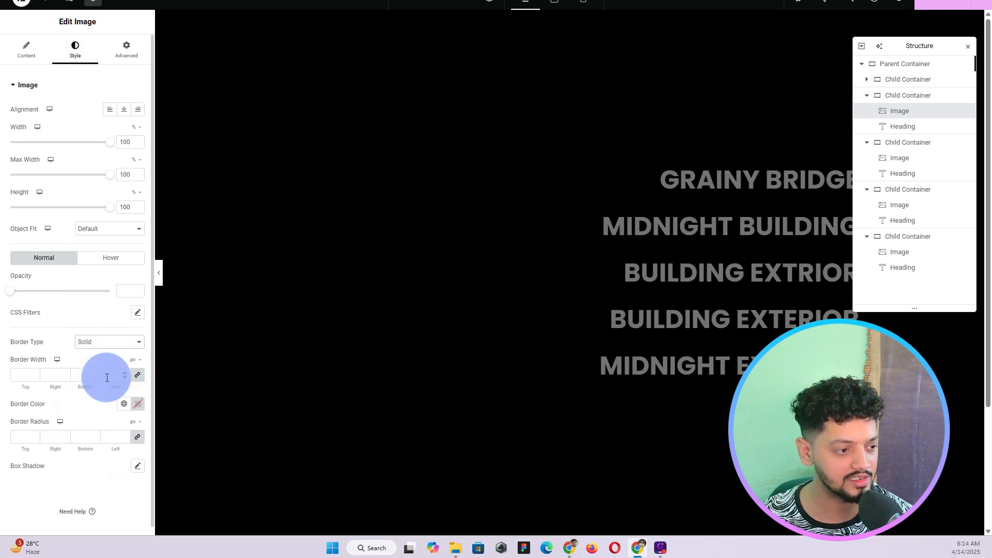
{"action": "left_click", "coordinate": [21, 377]}
{"action": "type", "text": "2"}
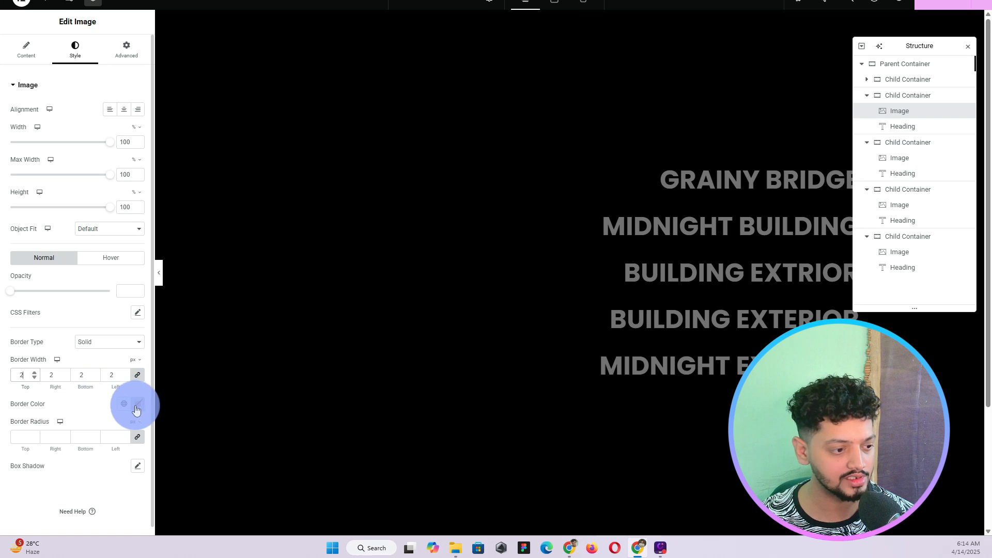
Set the second child container's image border color to white (#FFFFFF) and lower its opacity to make it semi-transparent
{"action": "left_click", "coordinate": [137, 408]}
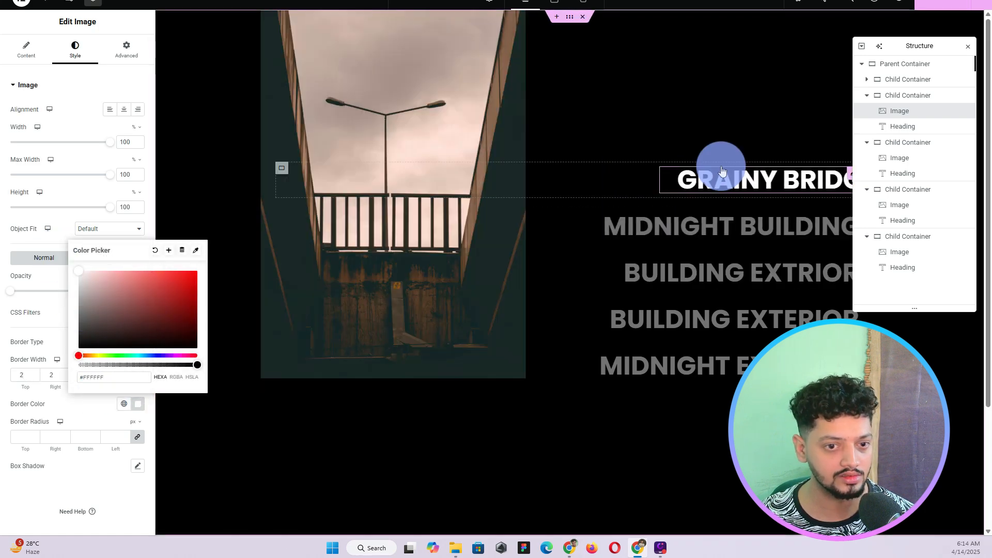
{"action": "left_click", "coordinate": [20, 340]}
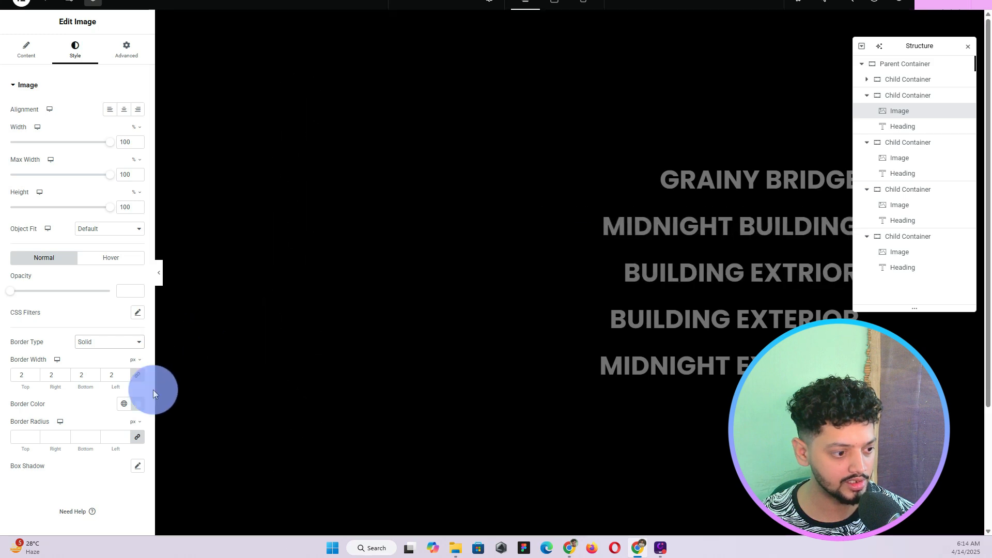
{"action": "left_click", "coordinate": [137, 403]}
{"action": "left_click", "coordinate": [129, 374]}
{"action": "left_click_drag", "start_coordinate": [129, 365], "coordinate": [112, 366]}
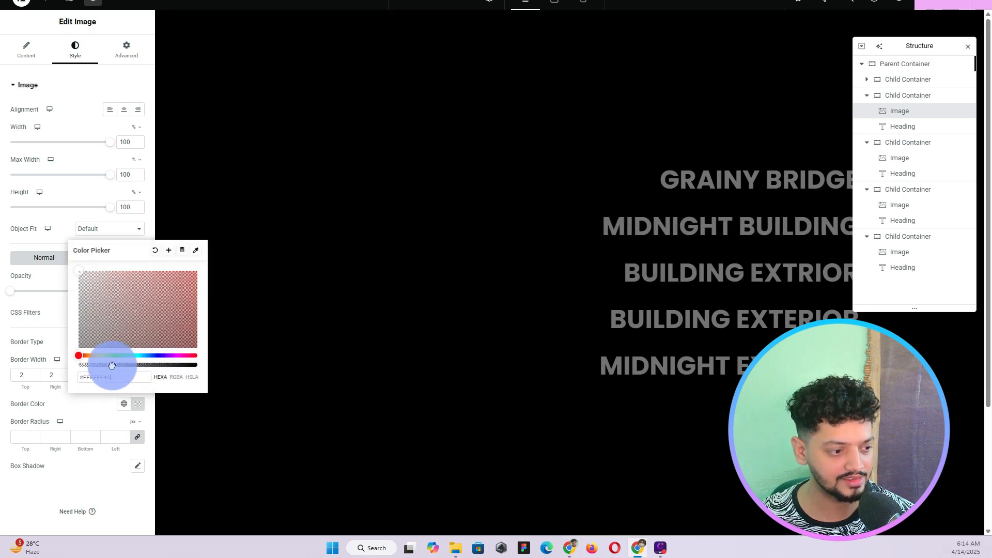
{"action": "left_click", "coordinate": [95, 413]}
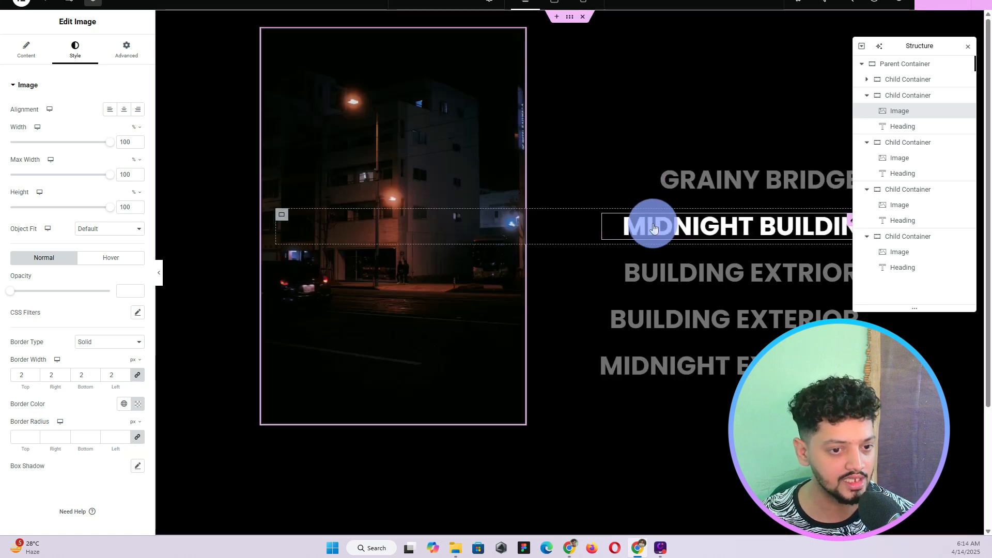
Copy the second child container's image and paste its style onto the first child container's image
{"action": "right_click", "coordinate": [914, 111]}
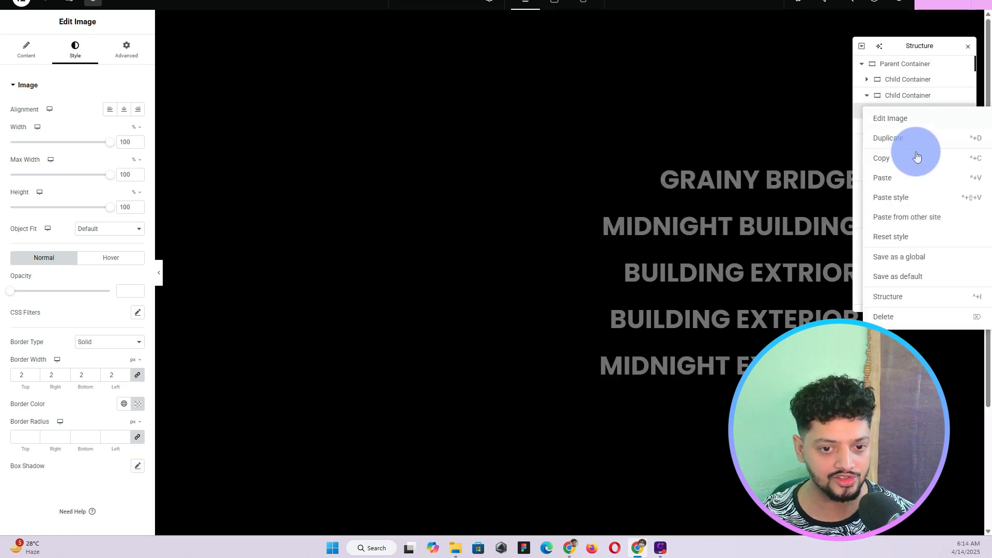
{"action": "left_click", "coordinate": [916, 158]}
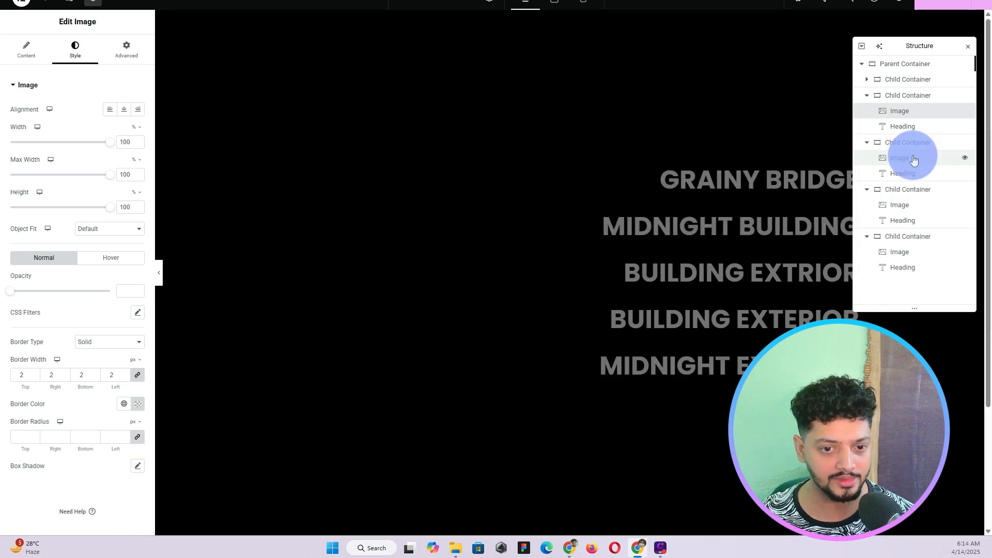
{"action": "left_click", "coordinate": [865, 82]}
{"action": "left_click", "coordinate": [898, 95]}
{"action": "right_click", "coordinate": [897, 96]}
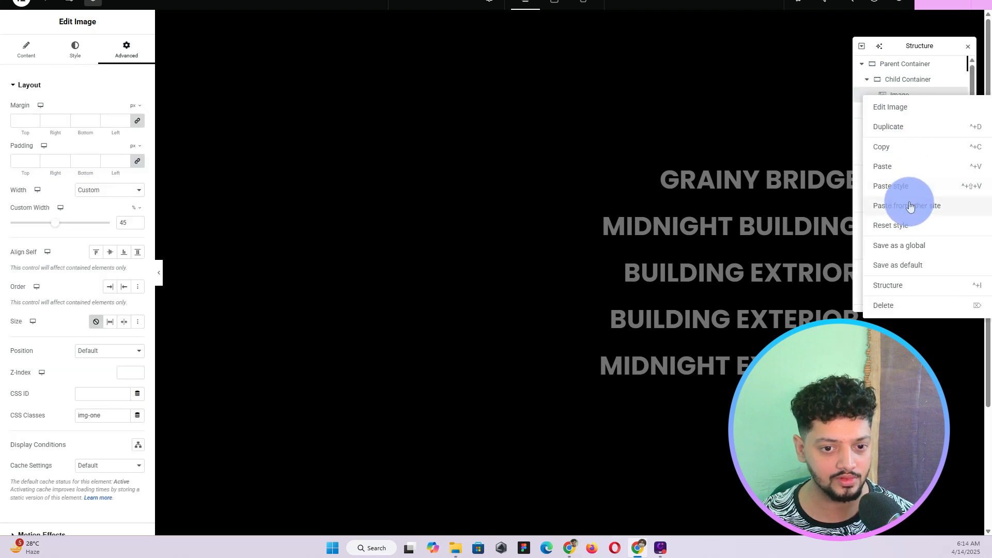
{"action": "left_click", "coordinate": [902, 186]}
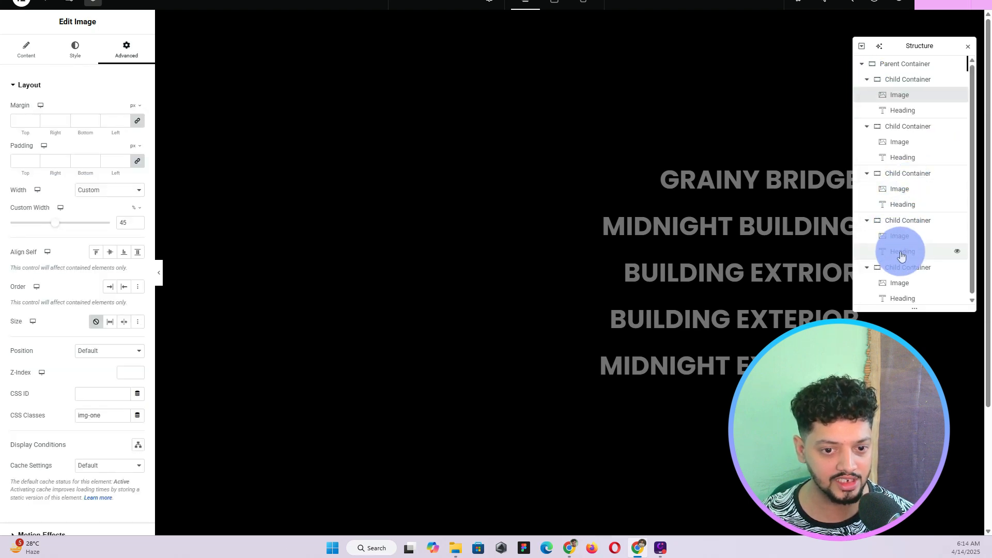
Paste the copied image style onto the images in the fourth, fifth and third child containers
{"action": "left_click", "coordinate": [892, 237]}
{"action": "right_click", "coordinate": [892, 239]}
{"action": "left_click", "coordinate": [914, 314]}
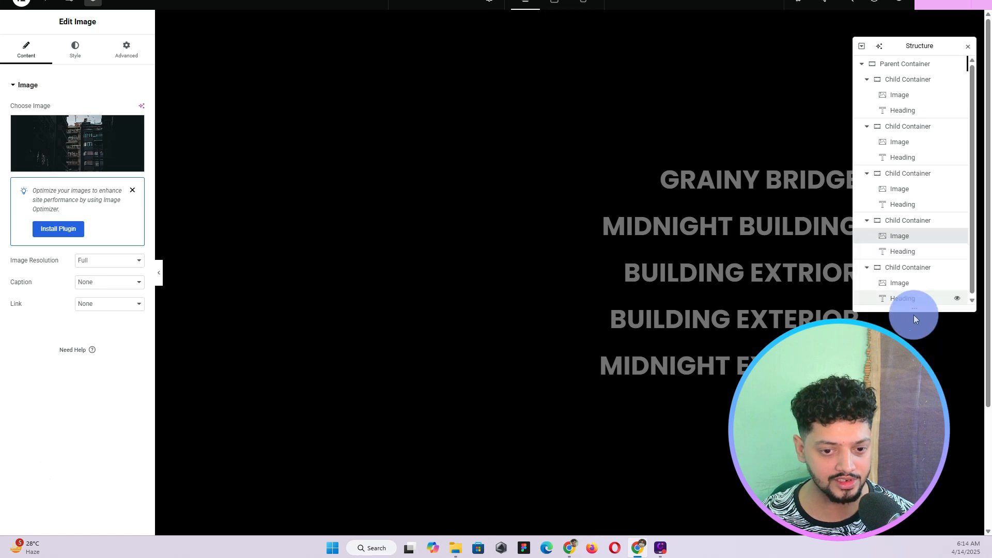
{"action": "left_click", "coordinate": [896, 282]}
{"action": "right_click", "coordinate": [897, 281]}
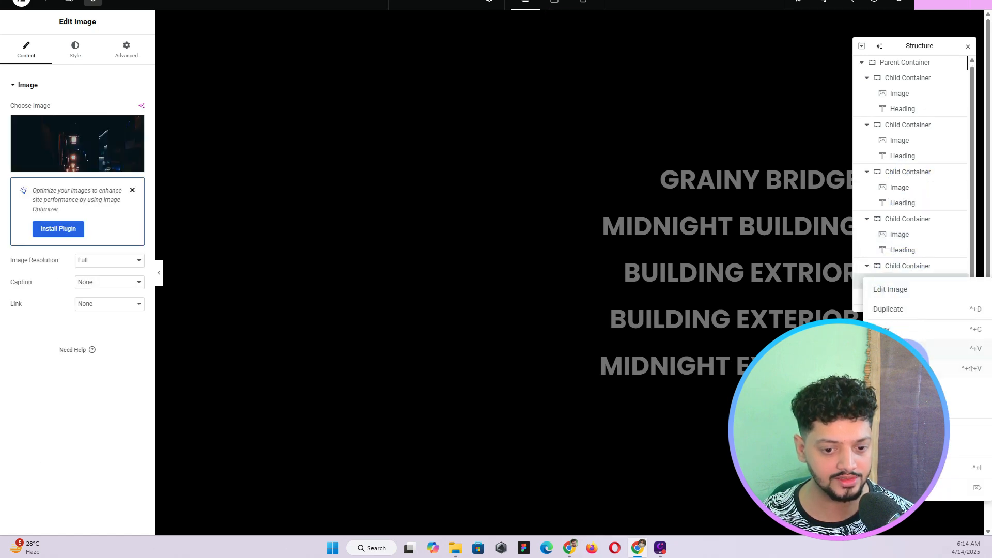
{"action": "left_click", "coordinate": [905, 367]}
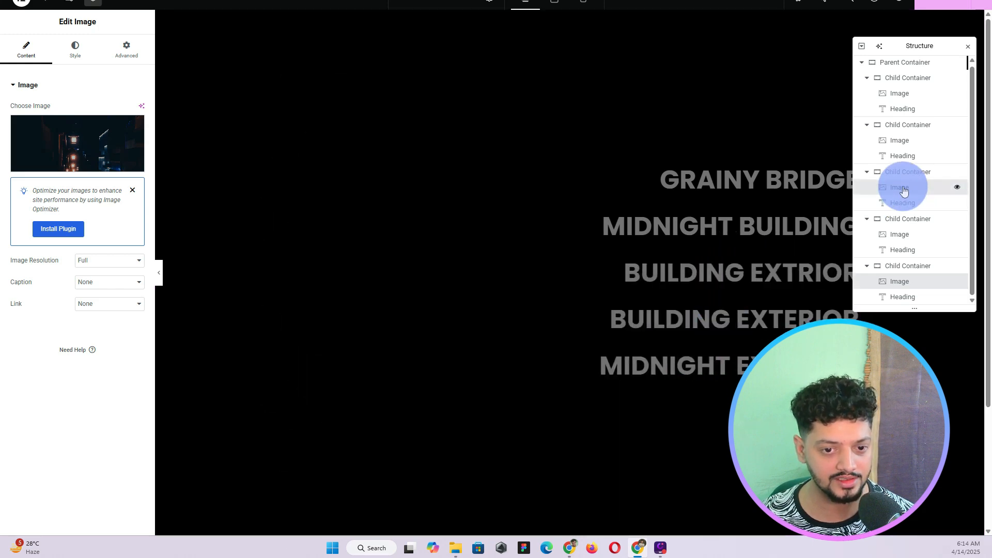
{"action": "right_click", "coordinate": [903, 191]}
{"action": "left_click", "coordinate": [913, 277]}
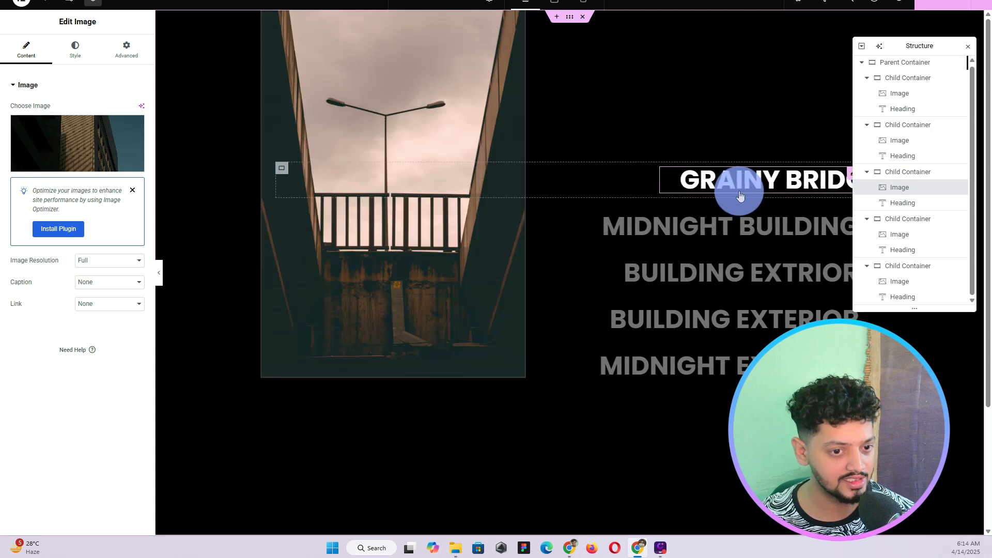
{"action": "left_click", "coordinate": [969, 51]}
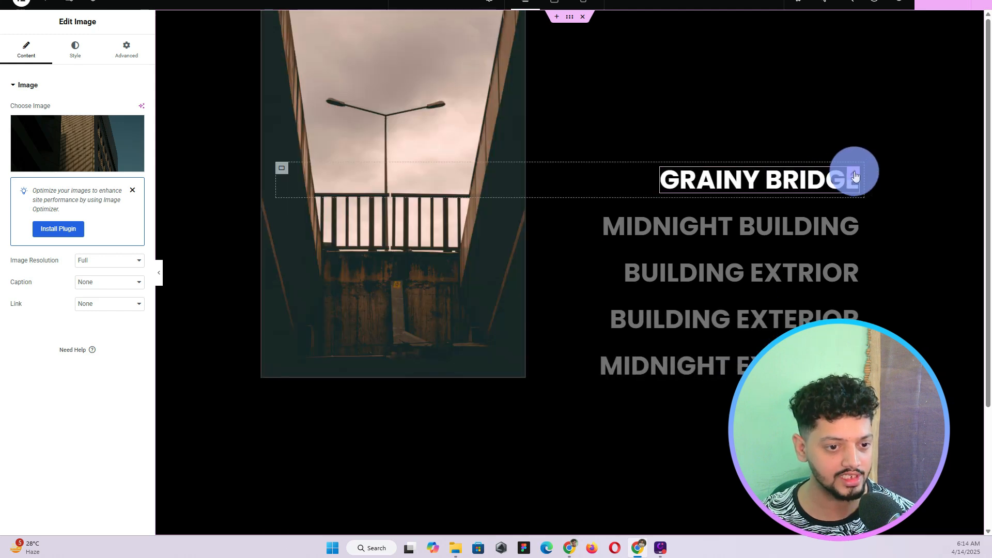
Set the "GRAINY BRIDGE" heading to a custom width of 52%
{"action": "left_click", "coordinate": [855, 176]}
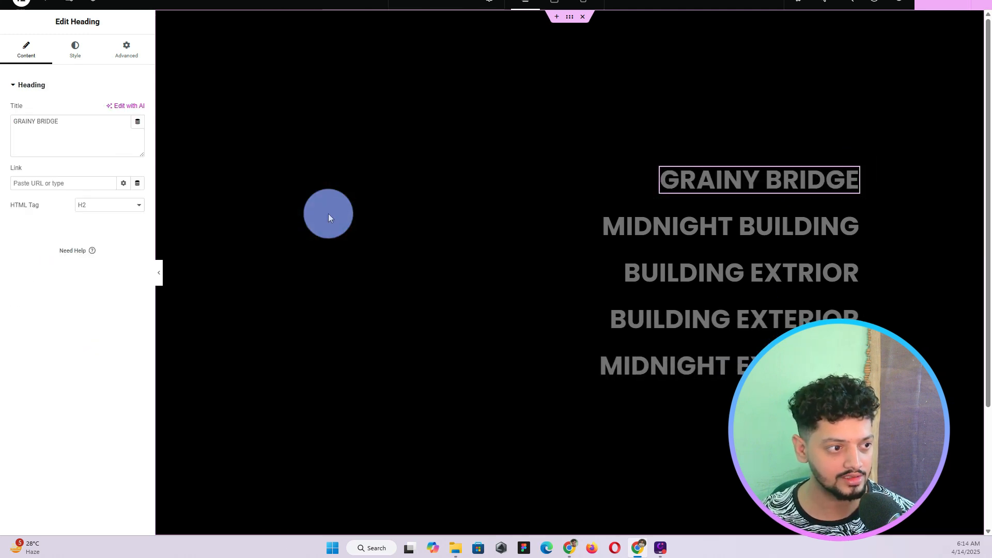
{"action": "left_click", "coordinate": [137, 48]}
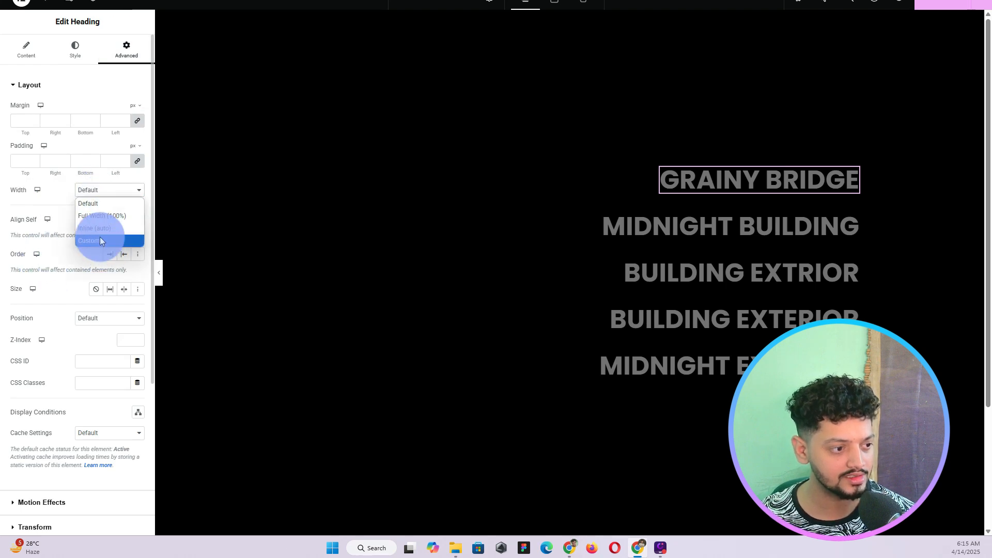
{"action": "left_click", "coordinate": [101, 240]}
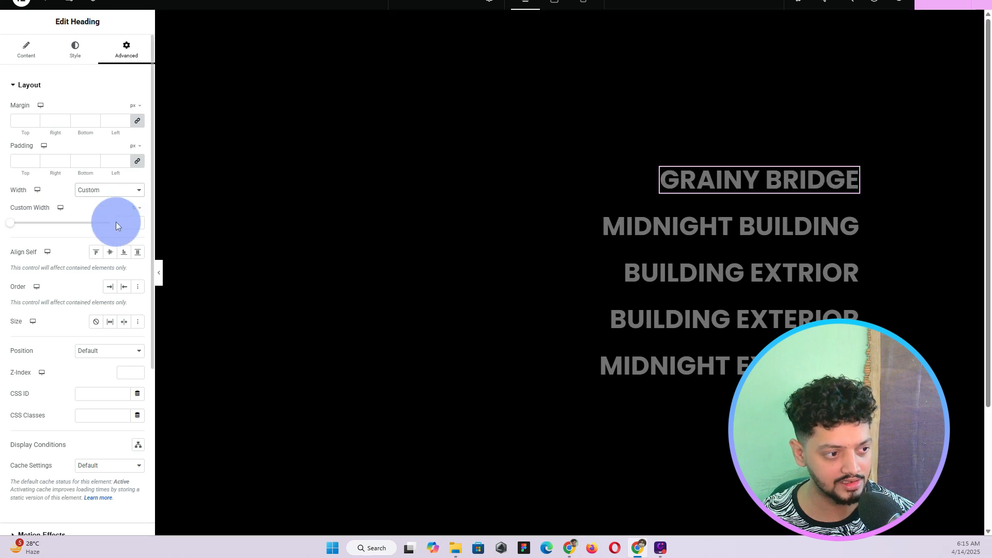
{"action": "type", "text": "52"}
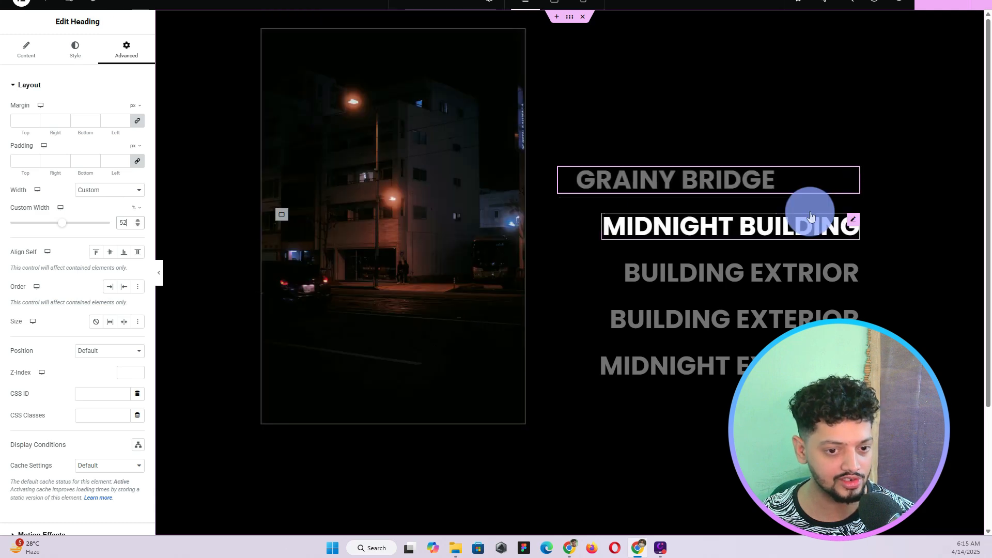
Copy the "GRAINY BRIDGE" heading and paste its style onto the other four headings, previewing the layout at full width
{"action": "right_click", "coordinate": [855, 179]}
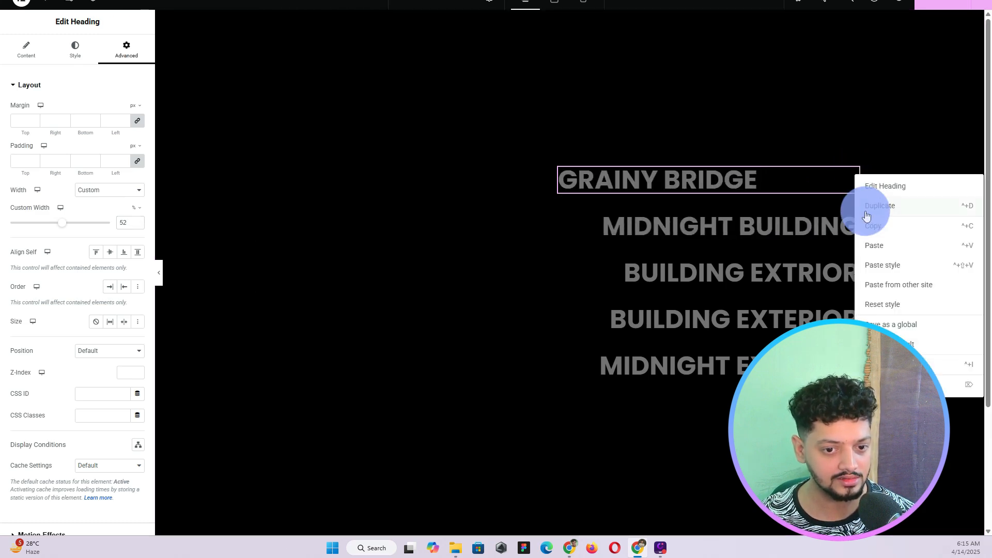
{"action": "left_click", "coordinate": [875, 223]}
{"action": "right_click", "coordinate": [851, 222]}
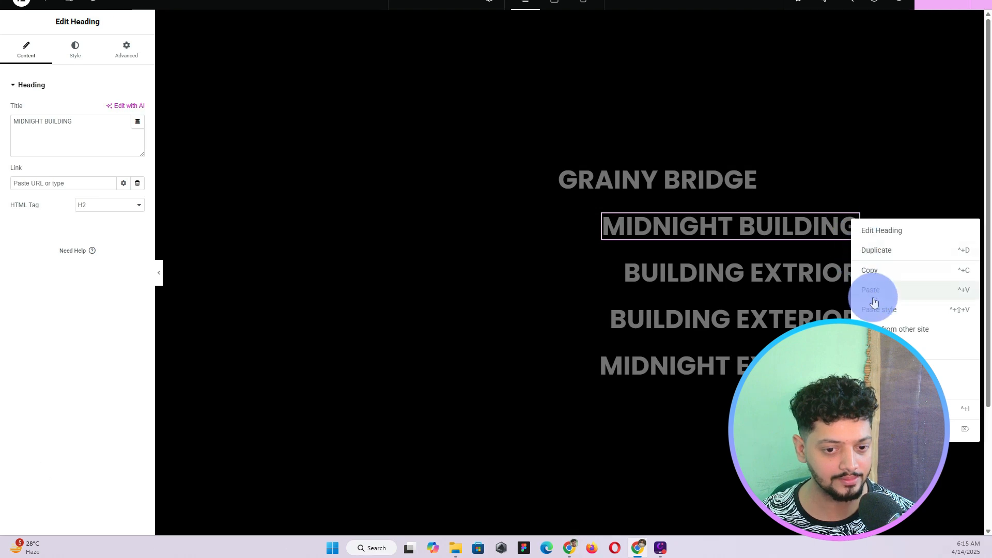
{"action": "left_click", "coordinate": [881, 313]}
{"action": "right_click", "coordinate": [852, 272]}
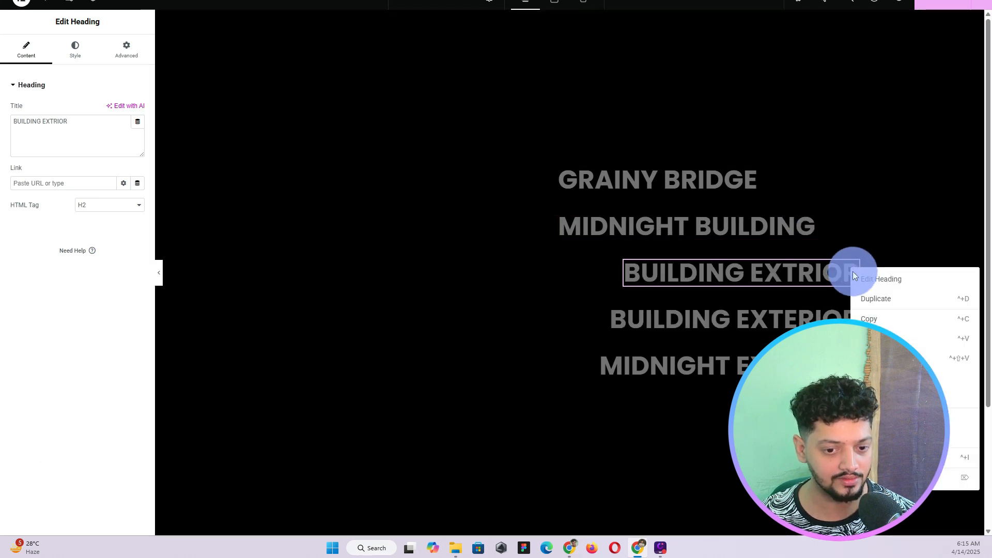
{"action": "left_click", "coordinate": [880, 358]}
{"action": "right_click", "coordinate": [854, 317]}
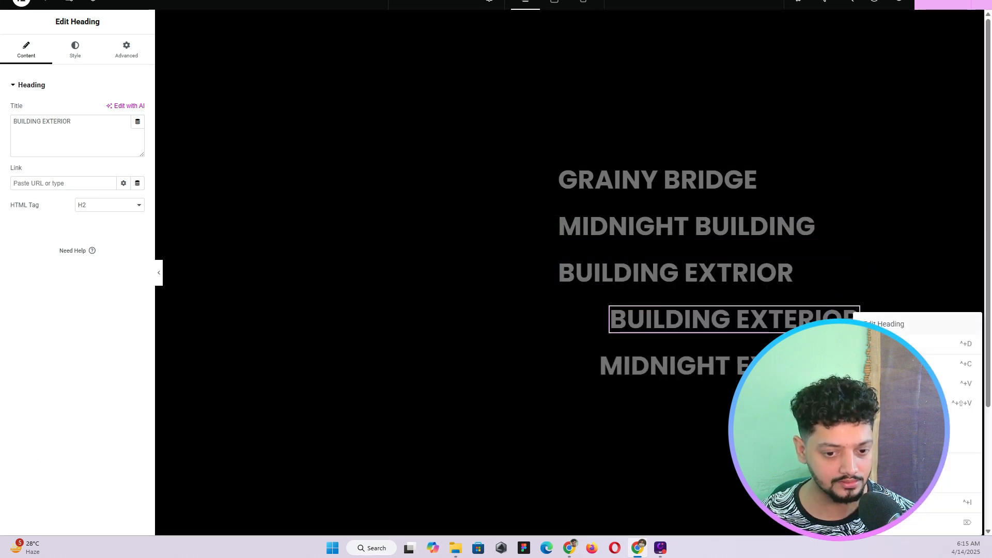
{"action": "left_click", "coordinate": [880, 403]}
{"action": "right_click", "coordinate": [852, 365]}
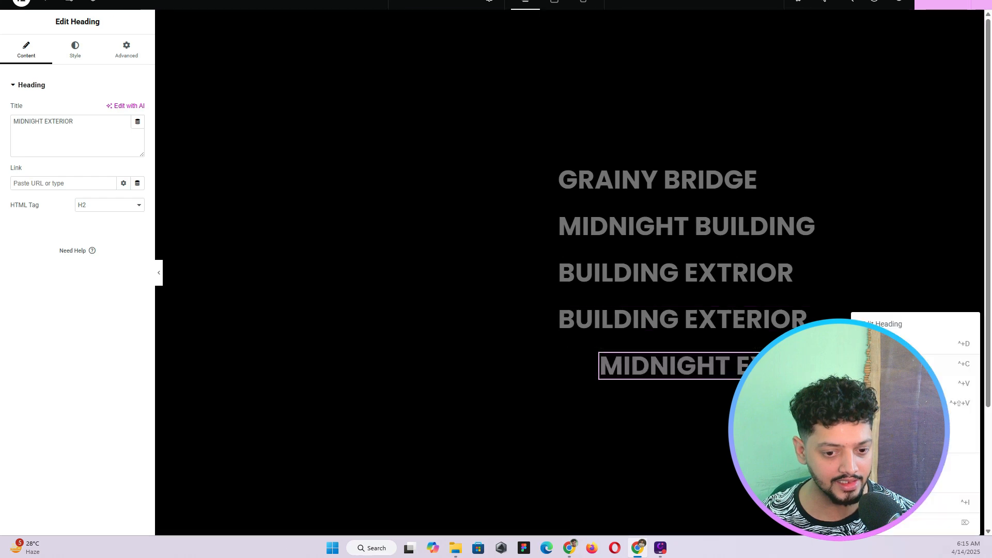
{"action": "left_click", "coordinate": [880, 403]}
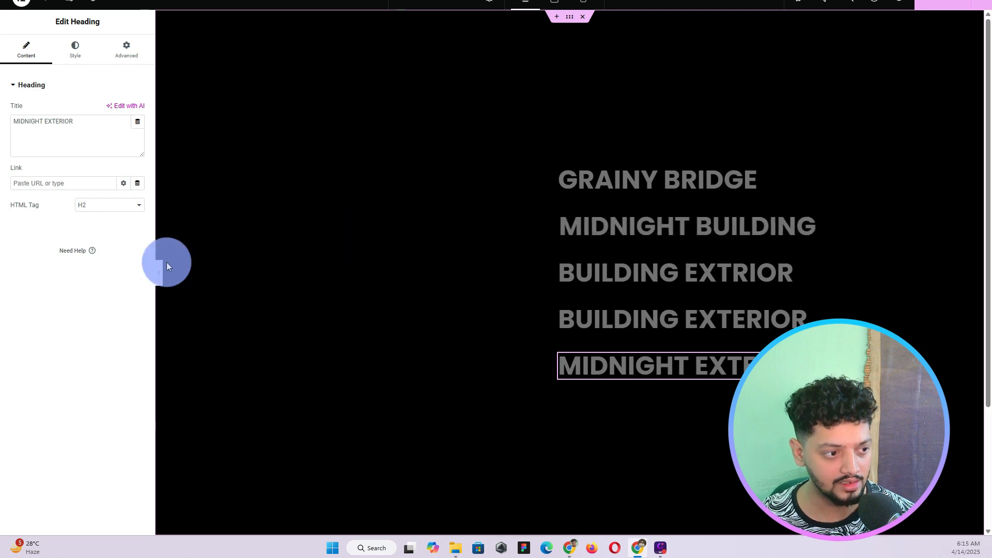
{"action": "left_click", "coordinate": [160, 271]}
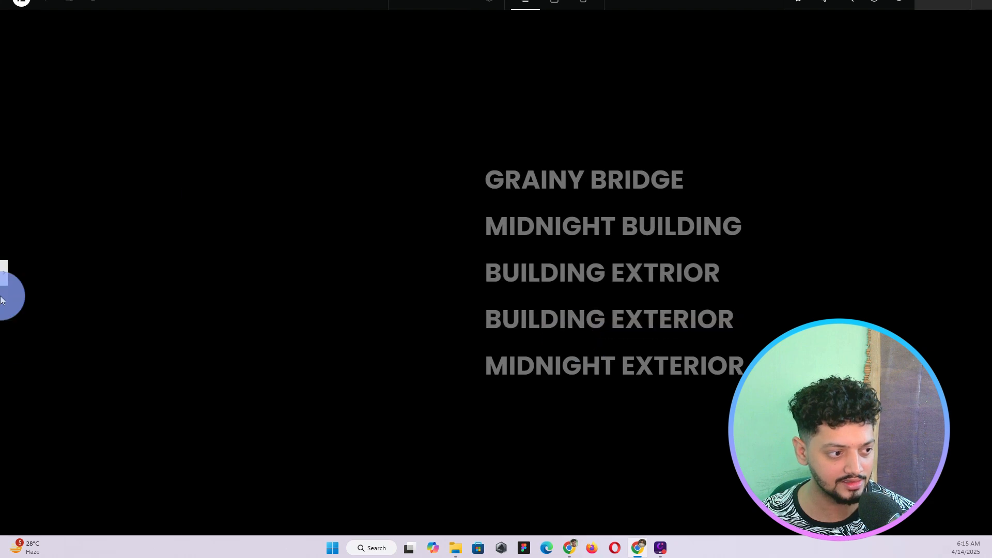
{"action": "left_click", "coordinate": [5, 279]}
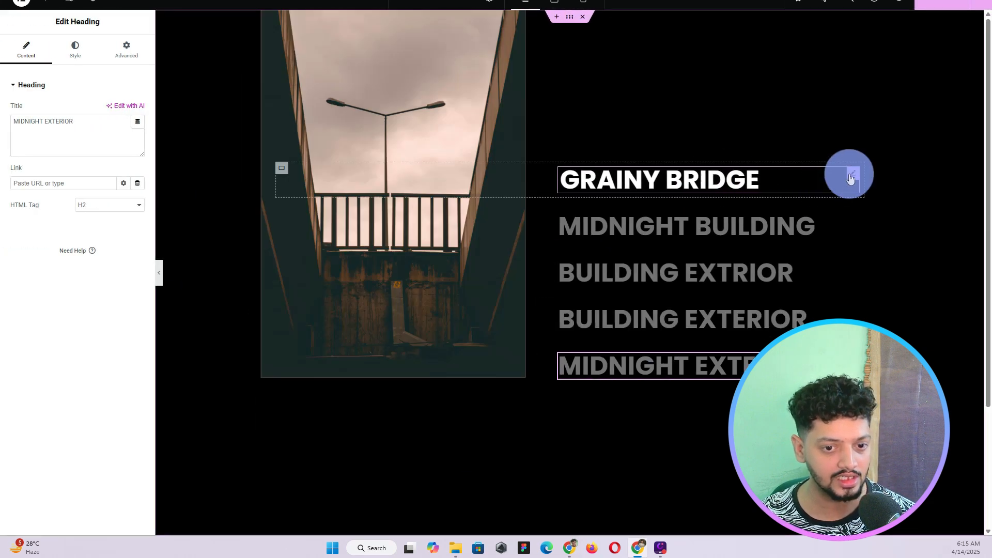
Set the "GRAINY BRIDGE" heading's typography size to 55 px
{"action": "left_click", "coordinate": [852, 173]}
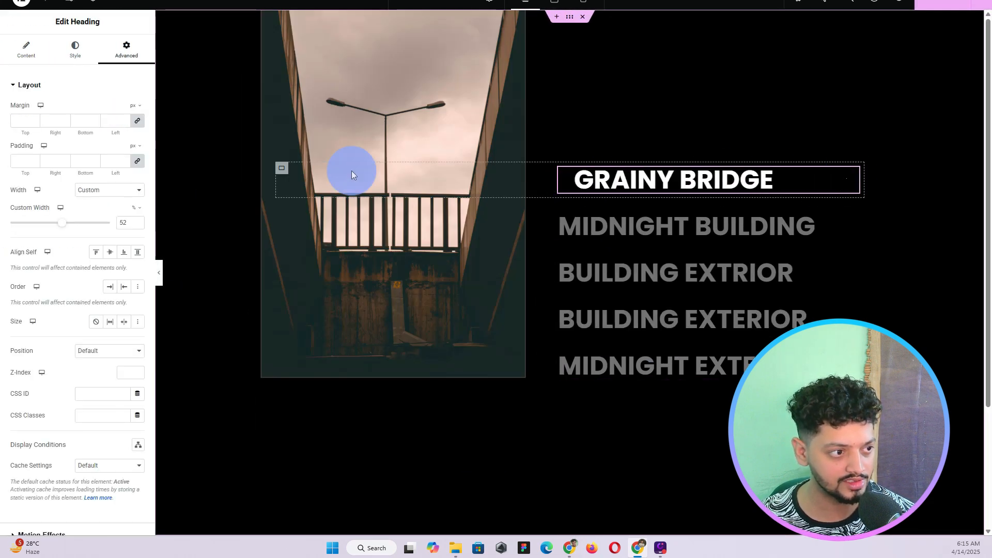
{"action": "left_click", "coordinate": [72, 52]}
{"action": "left_click", "coordinate": [137, 140]}
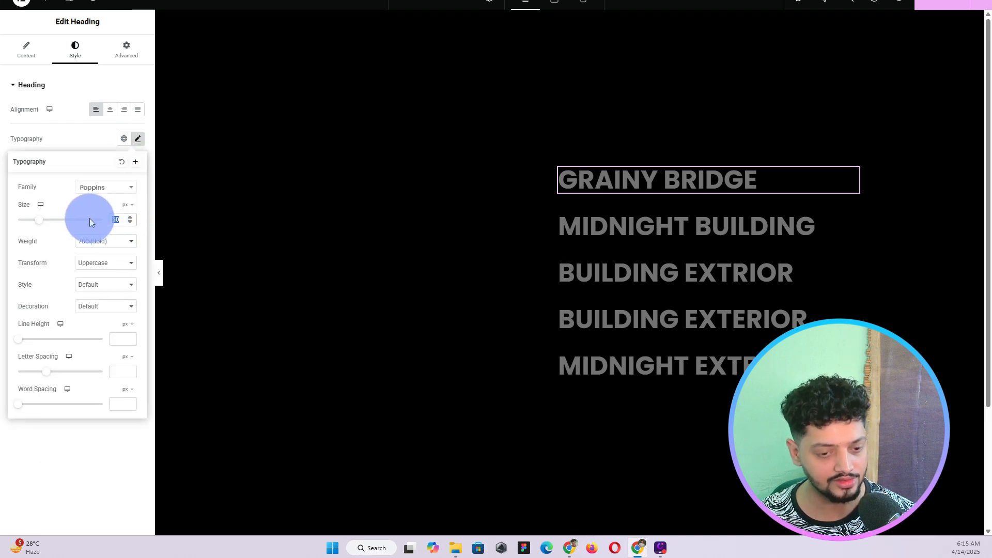
{"action": "type", "text": "55"}
Copy the "GRAINY BRIDGE" heading and paste its style onto the other four headings
{"action": "right_click", "coordinate": [743, 177]}
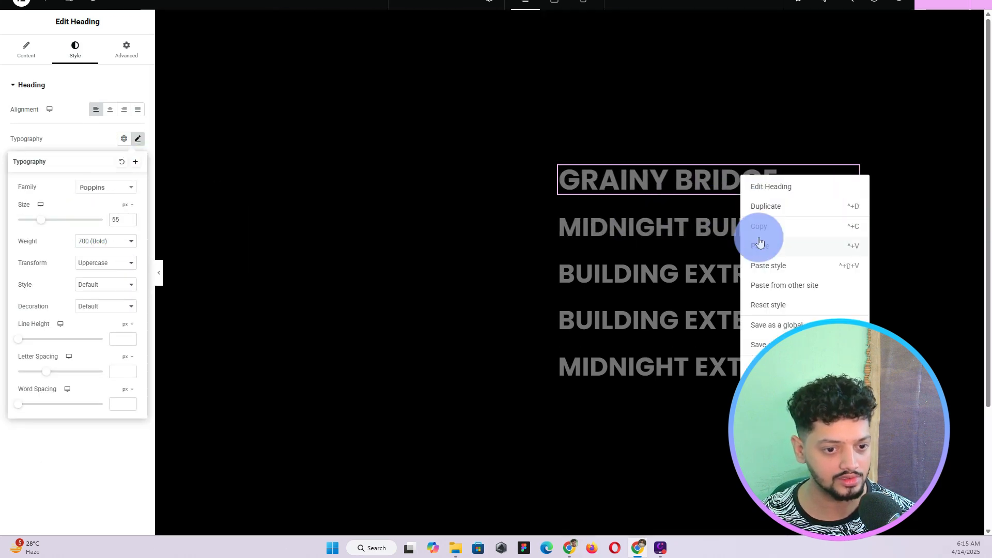
{"action": "left_click", "coordinate": [759, 228]}
{"action": "right_click", "coordinate": [716, 229]}
{"action": "left_click", "coordinate": [734, 319]}
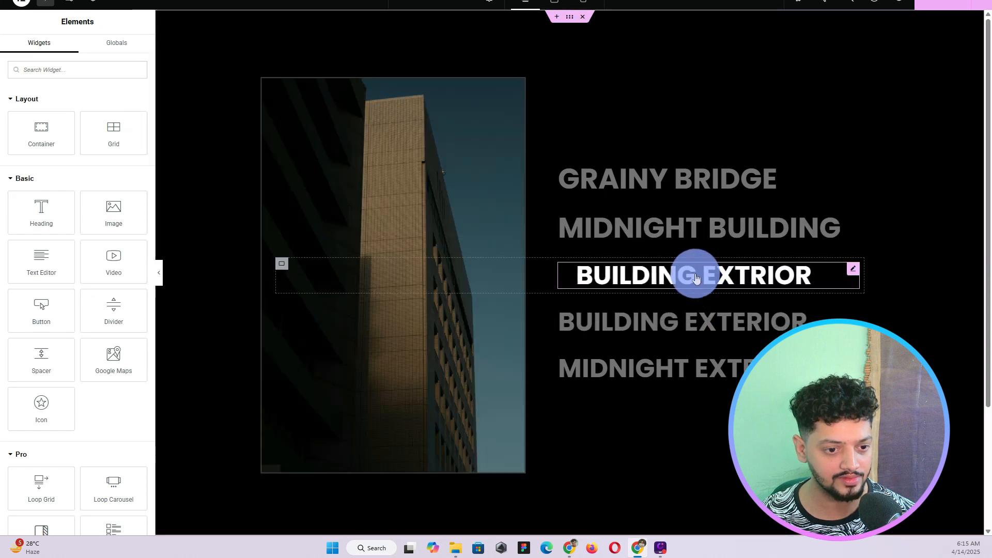
{"action": "right_click", "coordinate": [696, 277]}
{"action": "left_click", "coordinate": [733, 370]}
{"action": "right_click", "coordinate": [677, 321]}
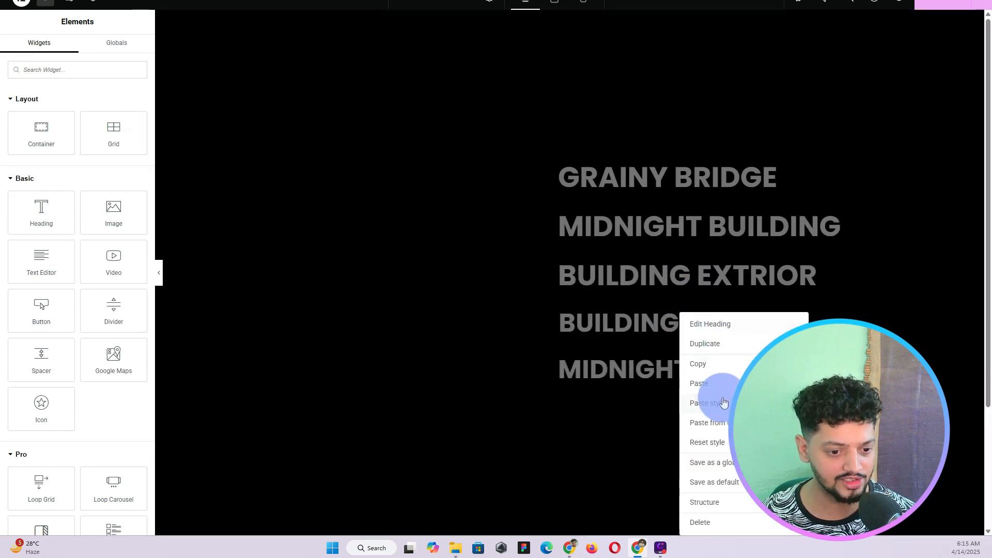
{"action": "left_click", "coordinate": [718, 400]}
{"action": "right_click", "coordinate": [664, 381]}
{"action": "left_click", "coordinate": [687, 405]}
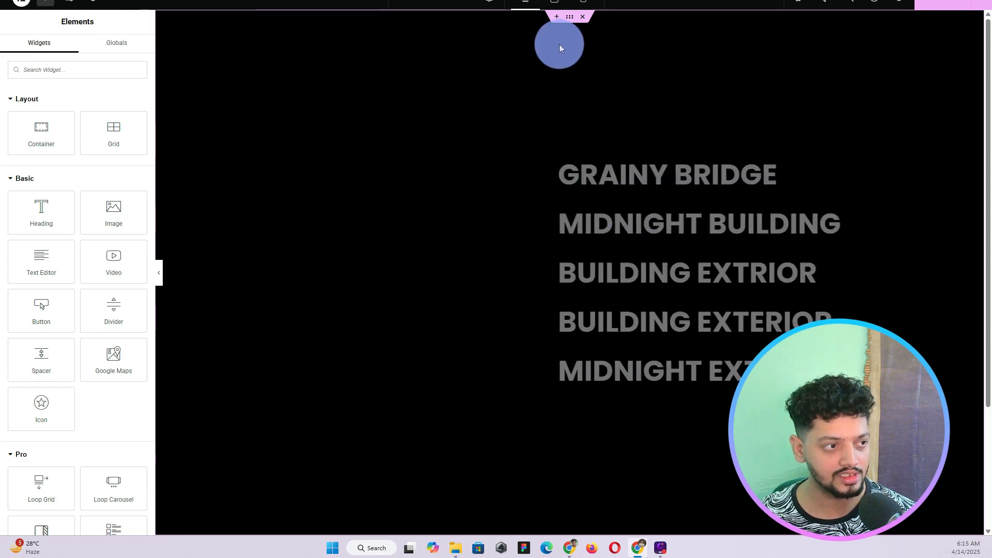
Set the parent container's column and row gaps to 0 px
{"action": "left_click", "coordinate": [93, 2]}
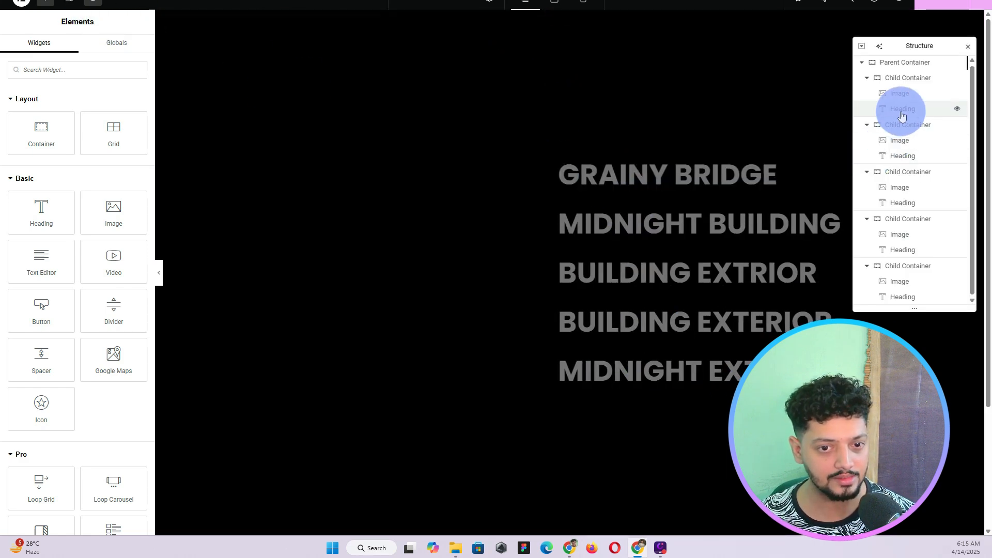
{"action": "left_click", "coordinate": [897, 64]}
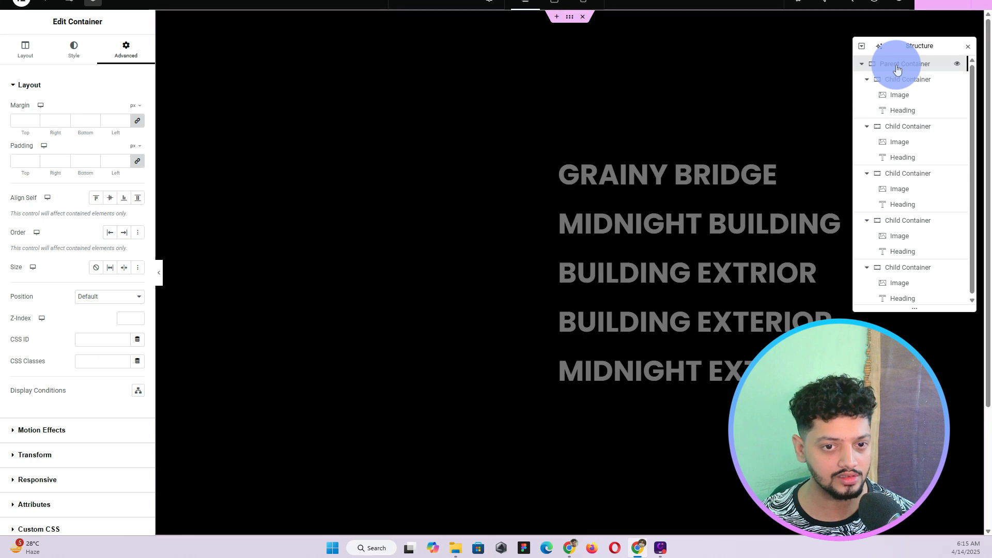
{"action": "left_click", "coordinate": [24, 49]}
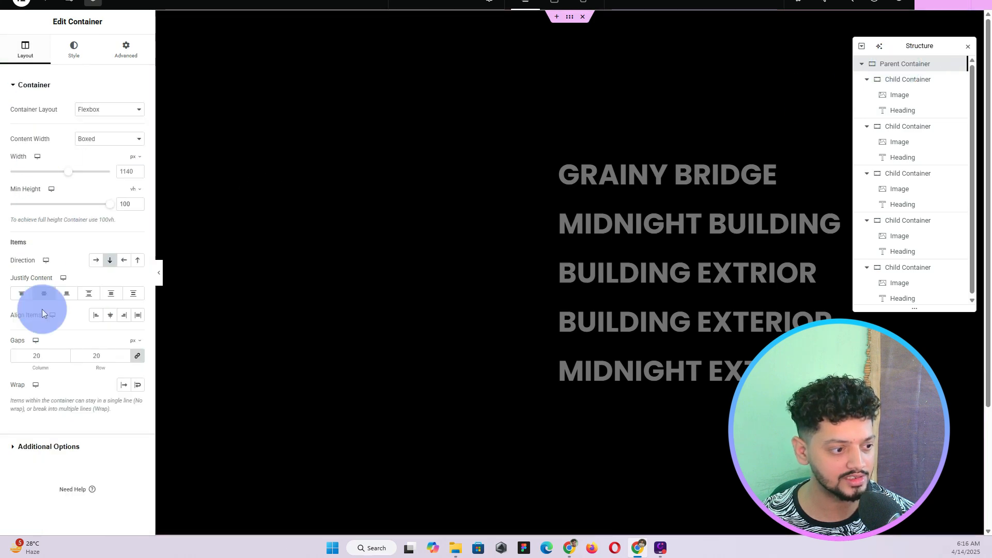
{"action": "left_click", "coordinate": [139, 357]}
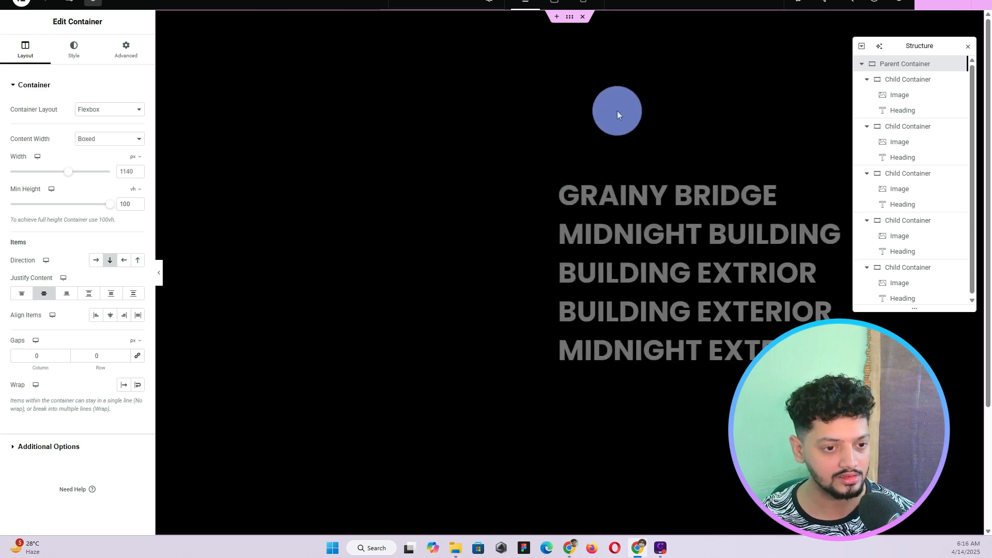
In the tablet view, set the "GRAINY BRIDGE" heading's custom width to 100%
{"action": "left_click", "coordinate": [556, 5]}
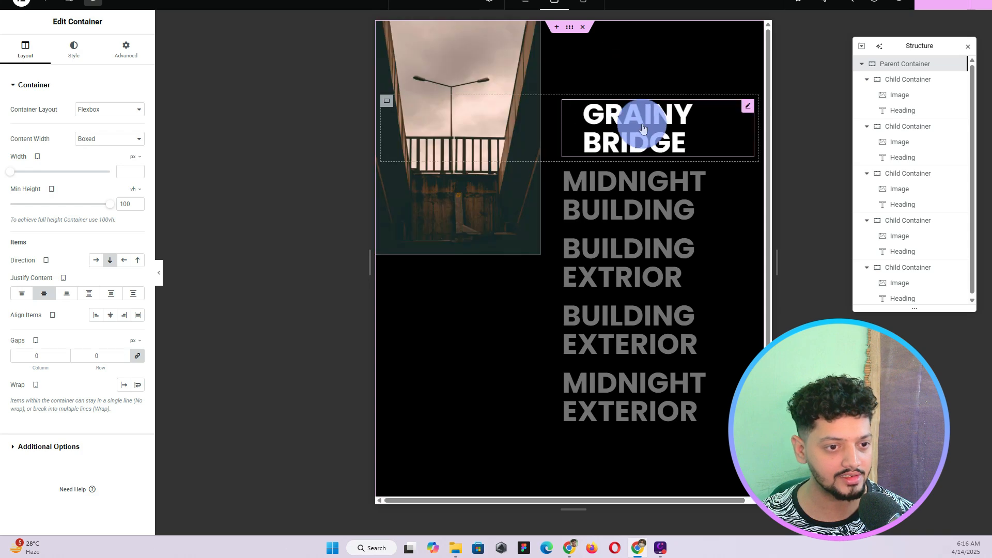
{"action": "left_click", "coordinate": [748, 107]}
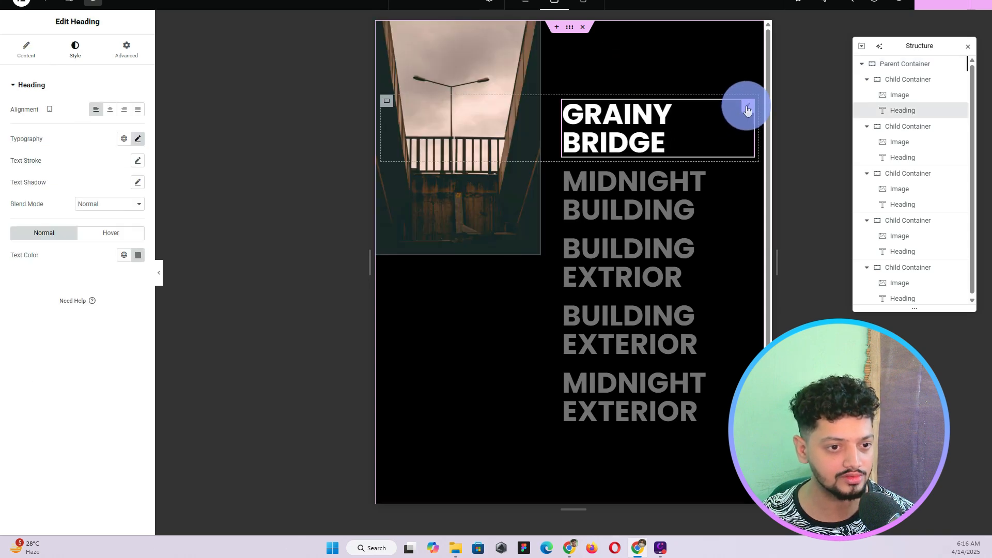
{"action": "left_click", "coordinate": [127, 52]}
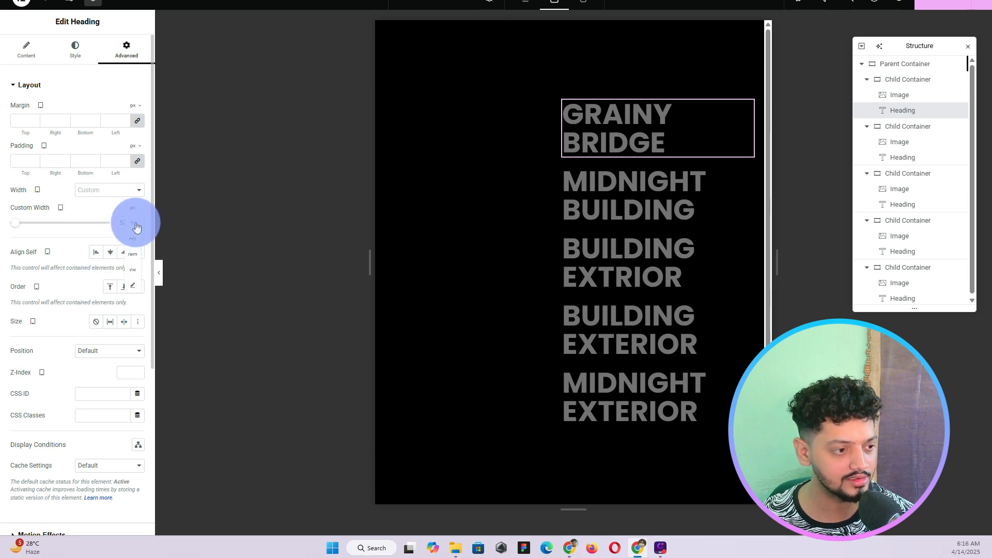
{"action": "type", "text": "100"}
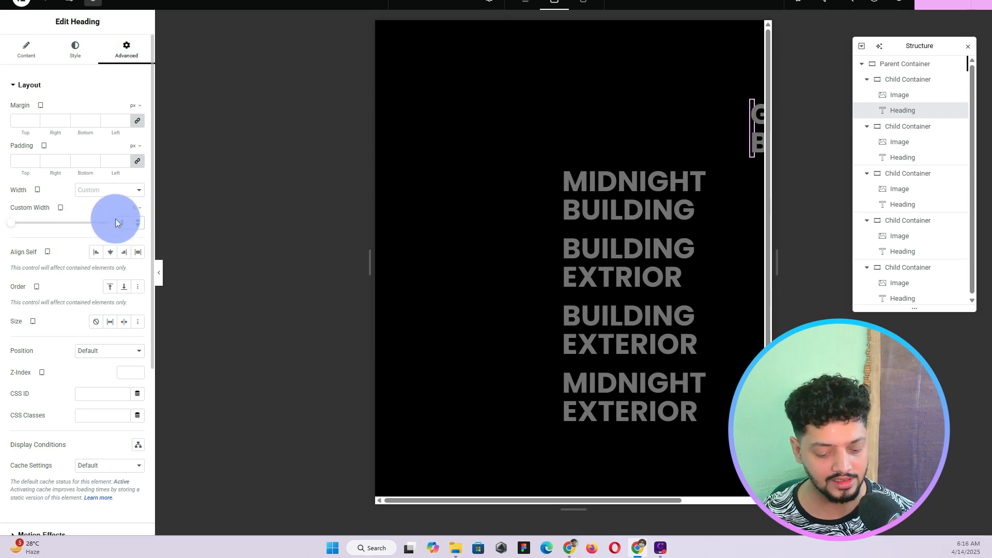
{"action": "left_click", "coordinate": [284, 228]}
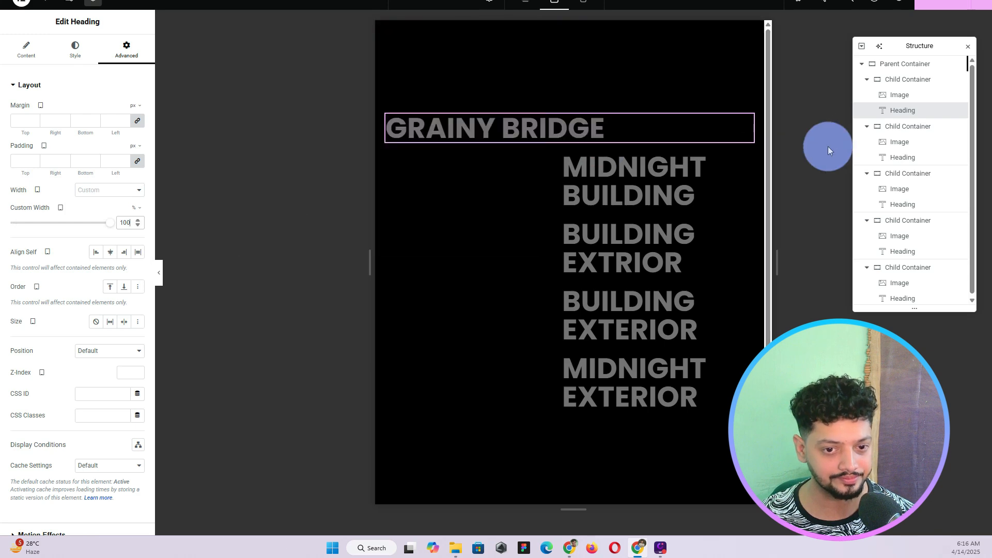
Copy the "GRAINY BRIDGE" heading and paste its tablet width style onto the headings in the other four child containers
{"action": "right_click", "coordinate": [954, 110]}
{"action": "left_click", "coordinate": [908, 160]}
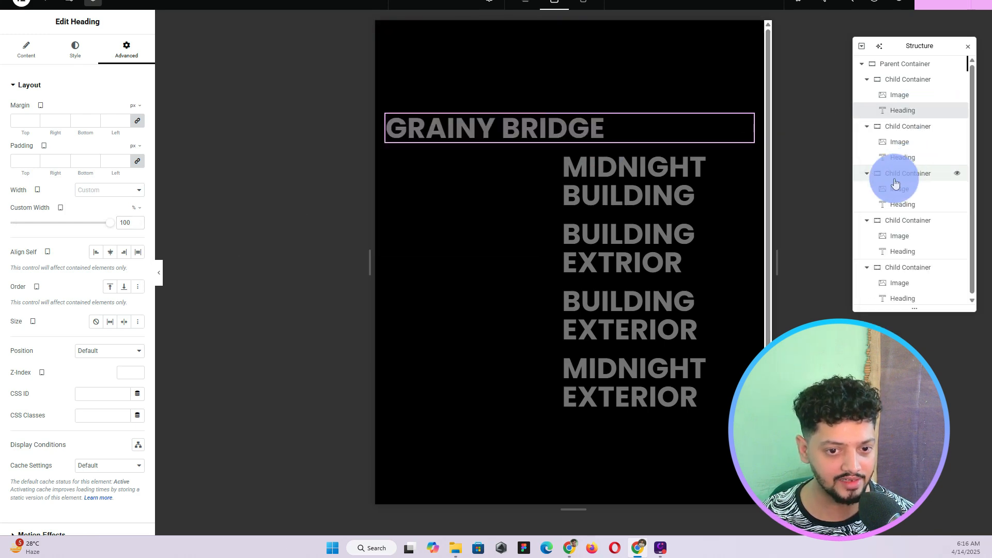
{"action": "left_click", "coordinate": [902, 157]}
{"action": "right_click", "coordinate": [901, 157]}
{"action": "left_click", "coordinate": [892, 241]}
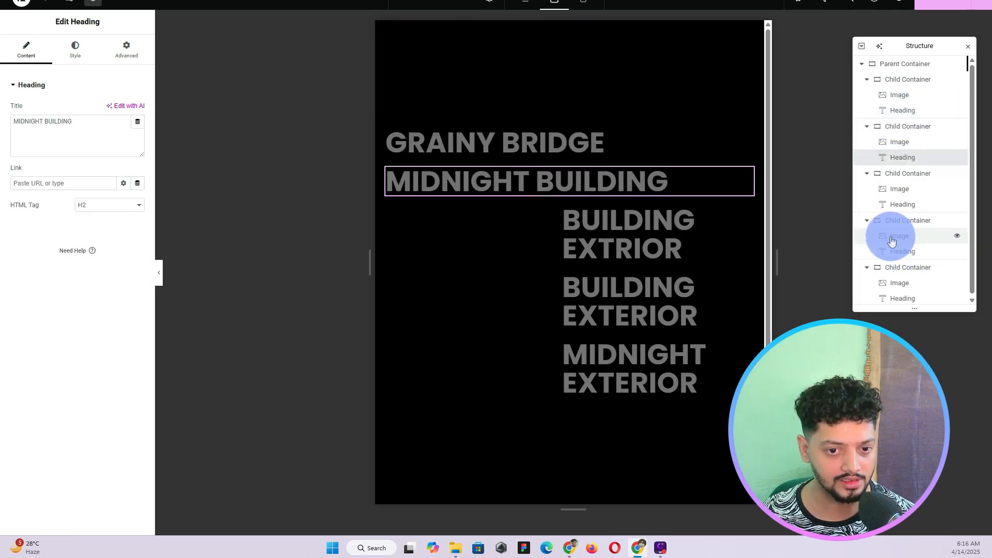
{"action": "left_click", "coordinate": [894, 204]}
{"action": "right_click", "coordinate": [894, 204]}
{"action": "left_click", "coordinate": [897, 289]}
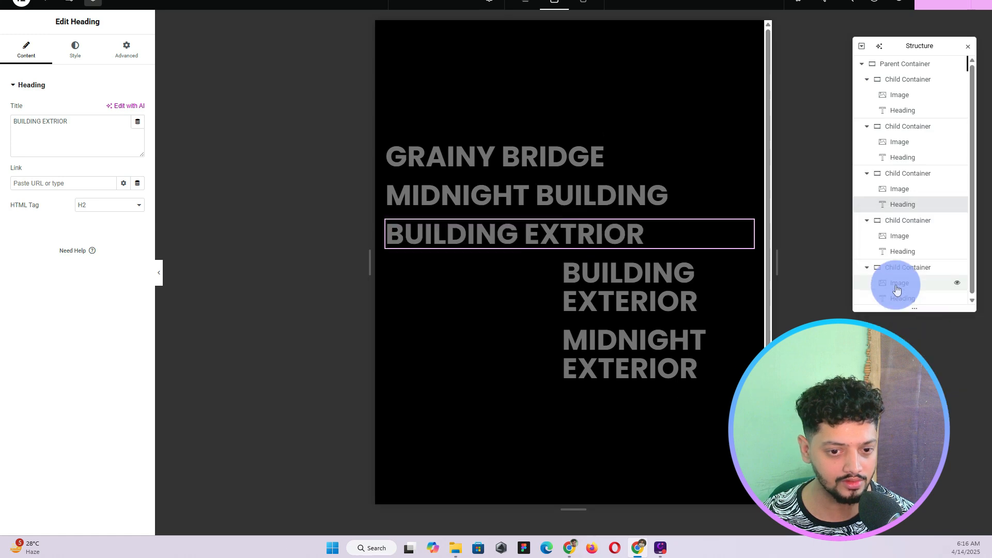
{"action": "left_click", "coordinate": [902, 251]}
{"action": "right_click", "coordinate": [902, 251]}
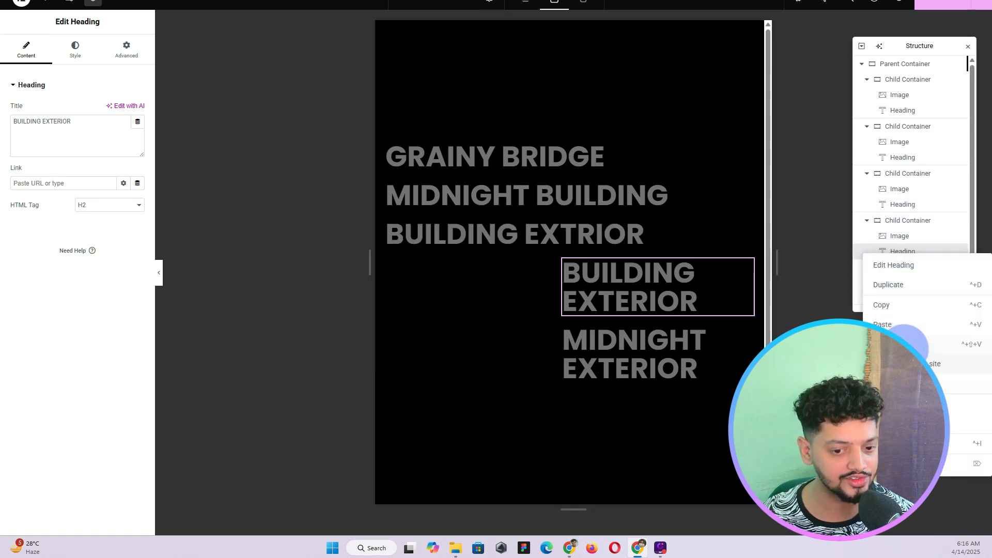
{"action": "left_click", "coordinate": [904, 343]}
{"action": "left_click", "coordinate": [898, 300]}
{"action": "right_click", "coordinate": [897, 300]}
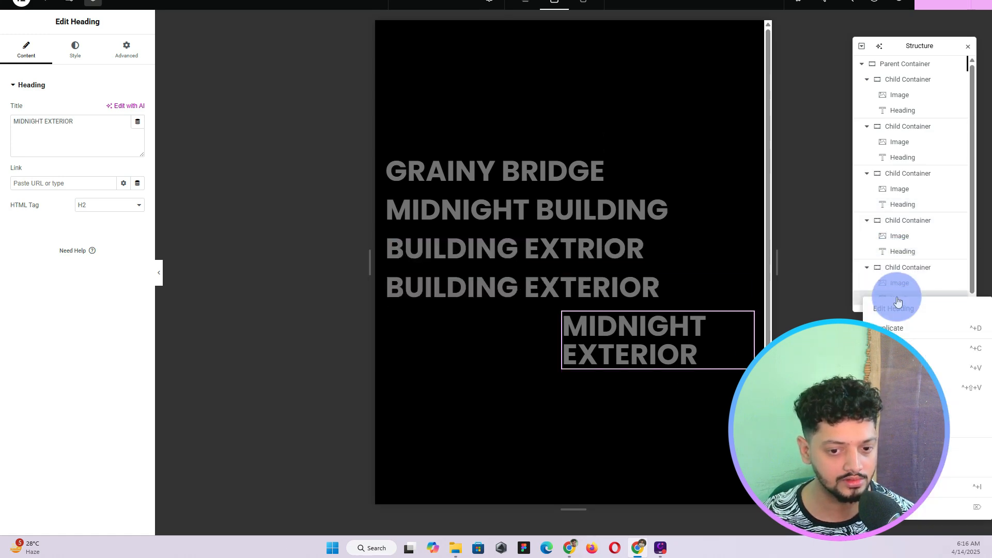
{"action": "left_click", "coordinate": [904, 387]}
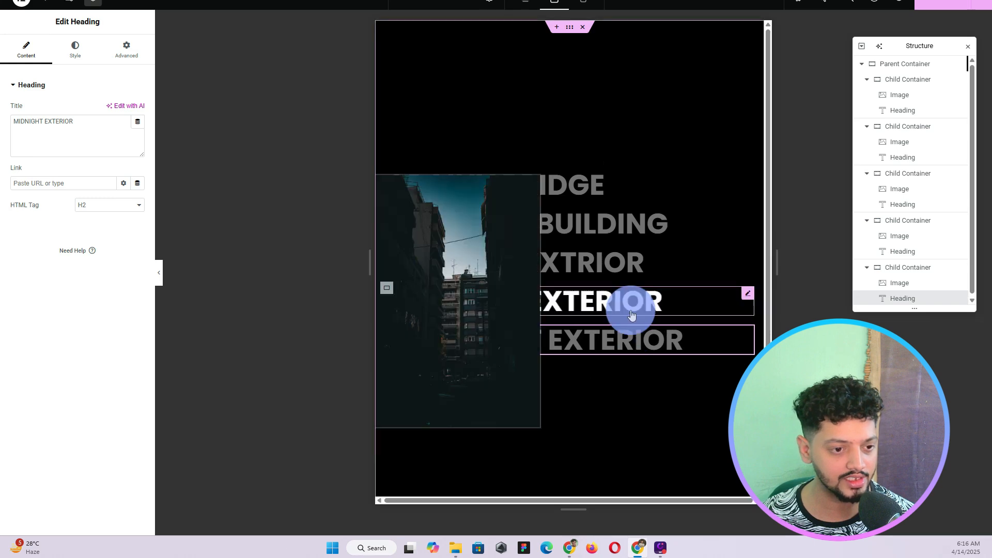
Align the "GRAINY BRIDGE" heading's text to the right for the tablet view
{"action": "left_click", "coordinate": [744, 178]}
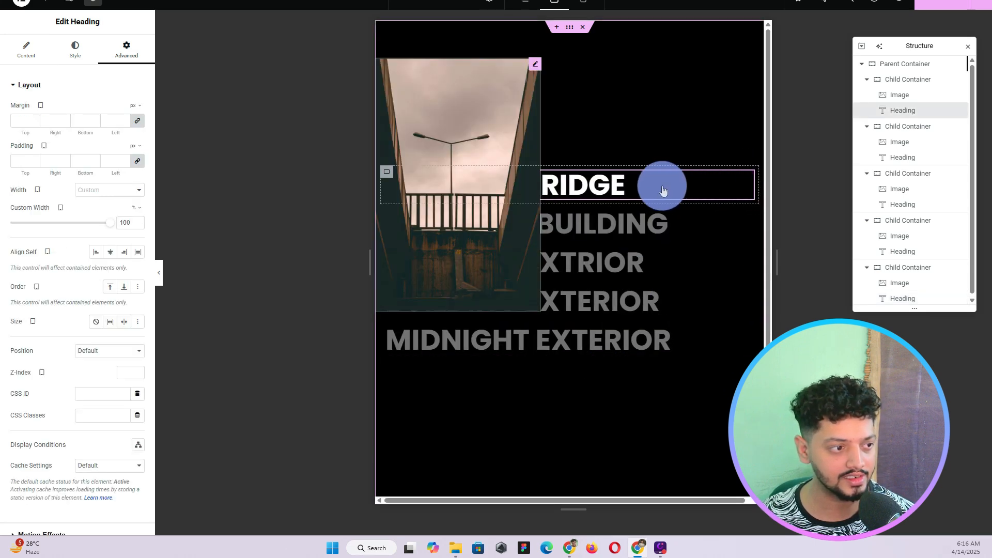
{"action": "left_click", "coordinate": [78, 49]}
{"action": "left_click", "coordinate": [124, 110]}
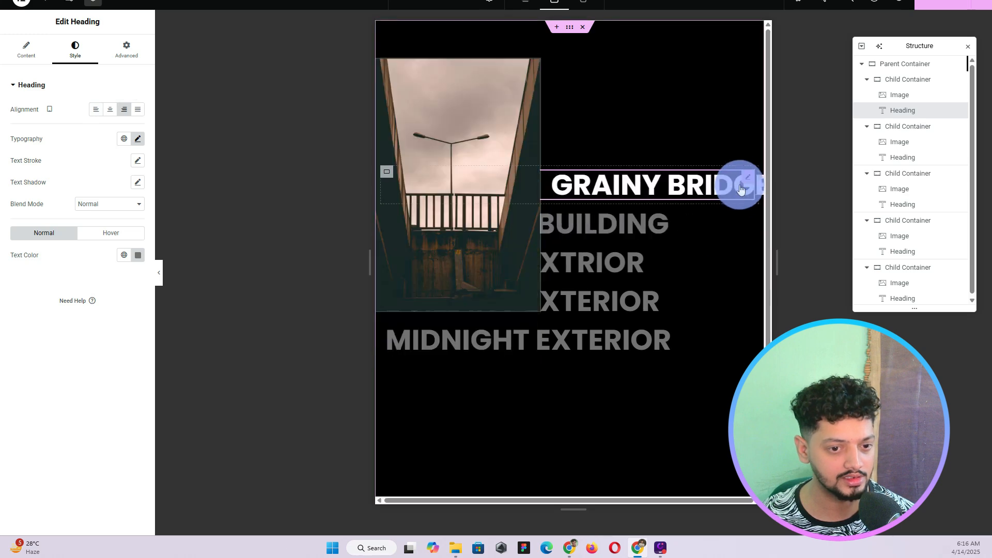
Copy the right-aligned "GRAINY BRIDGE" heading and paste its style onto the other four headings in the tablet view
{"action": "right_click", "coordinate": [748, 173]}
{"action": "left_click", "coordinate": [751, 224]}
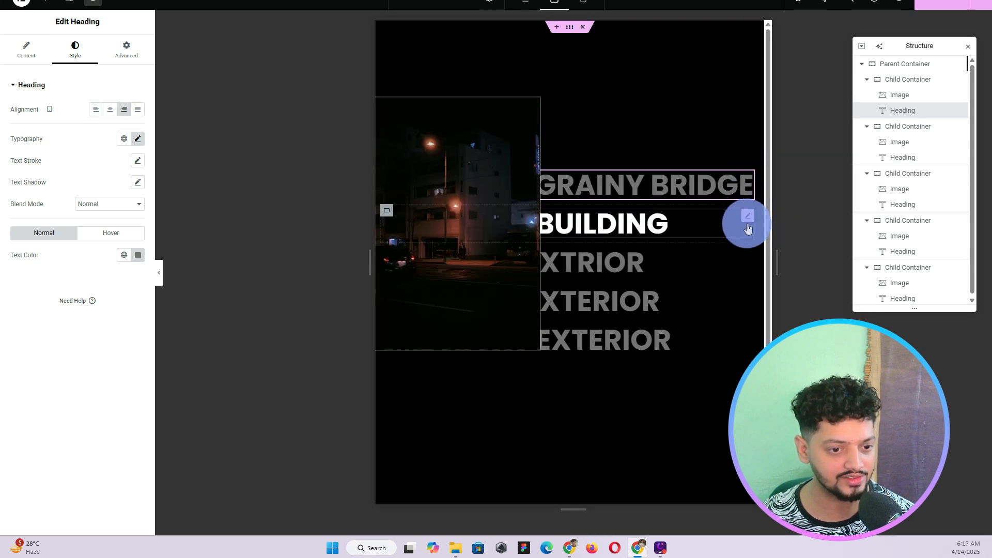
{"action": "right_click", "coordinate": [717, 219]}
{"action": "left_click", "coordinate": [726, 312]}
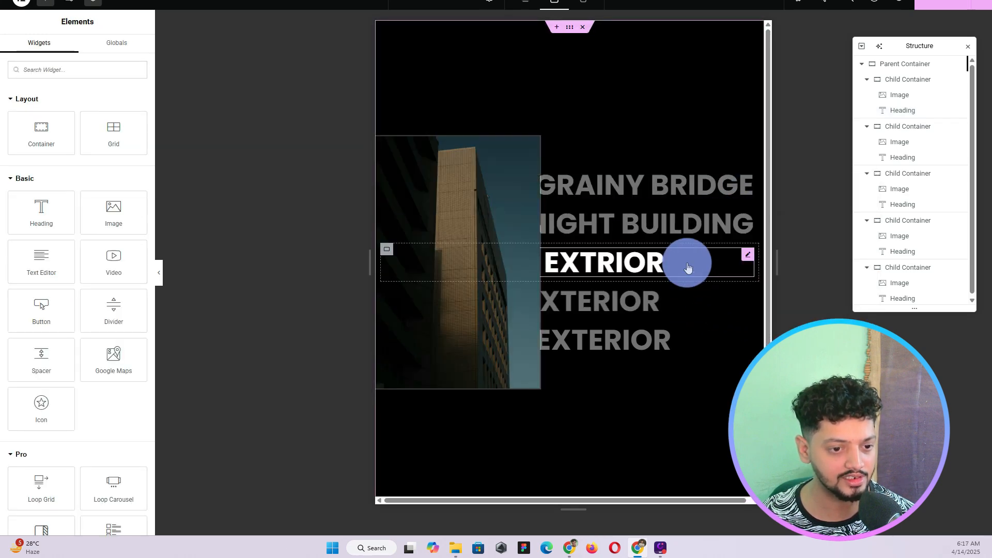
{"action": "right_click", "coordinate": [686, 265]}
{"action": "left_click", "coordinate": [697, 347]}
{"action": "right_click", "coordinate": [687, 304]}
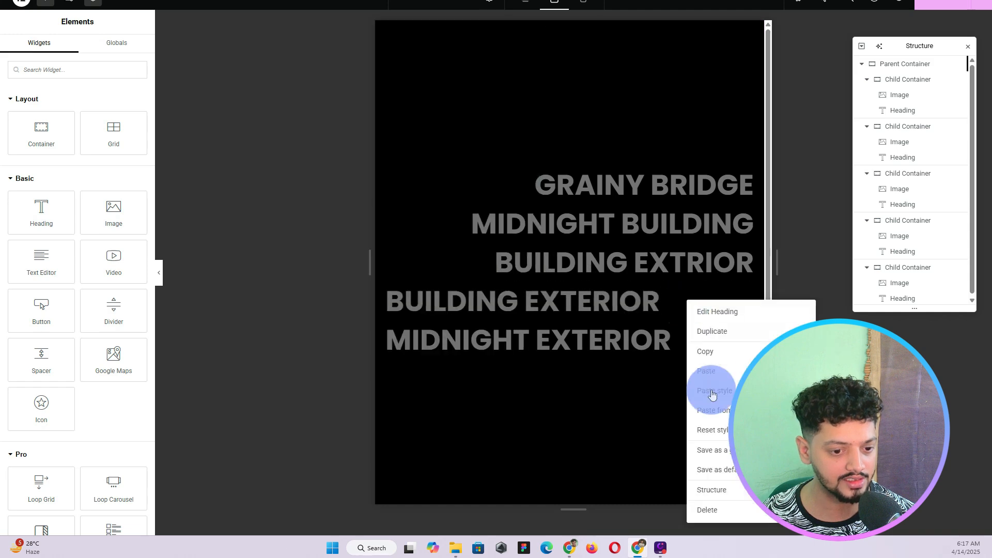
{"action": "left_click", "coordinate": [711, 390]}
{"action": "right_click", "coordinate": [687, 344]}
{"action": "left_click", "coordinate": [704, 404]}
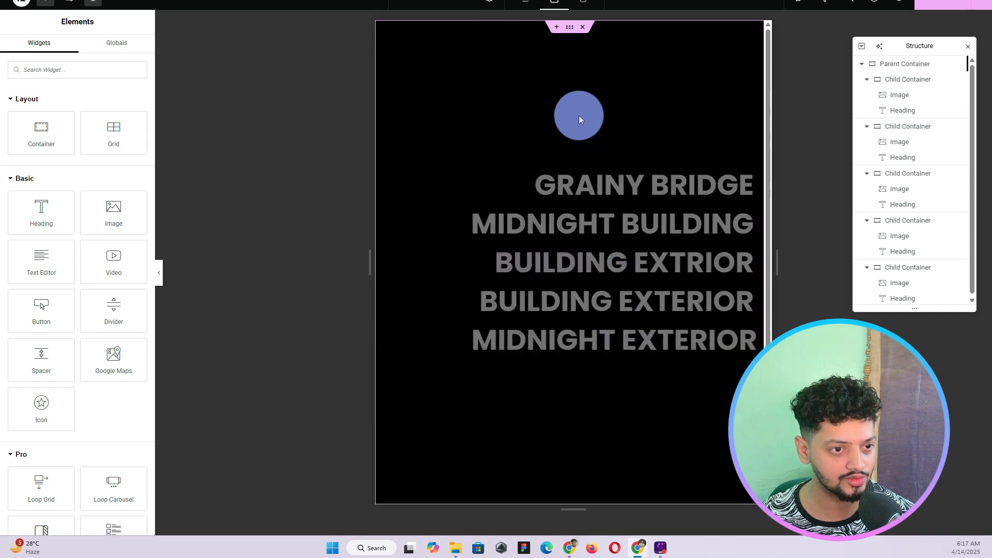
Set the parent container's overflow to Hidden
{"action": "left_click", "coordinate": [568, 30]}
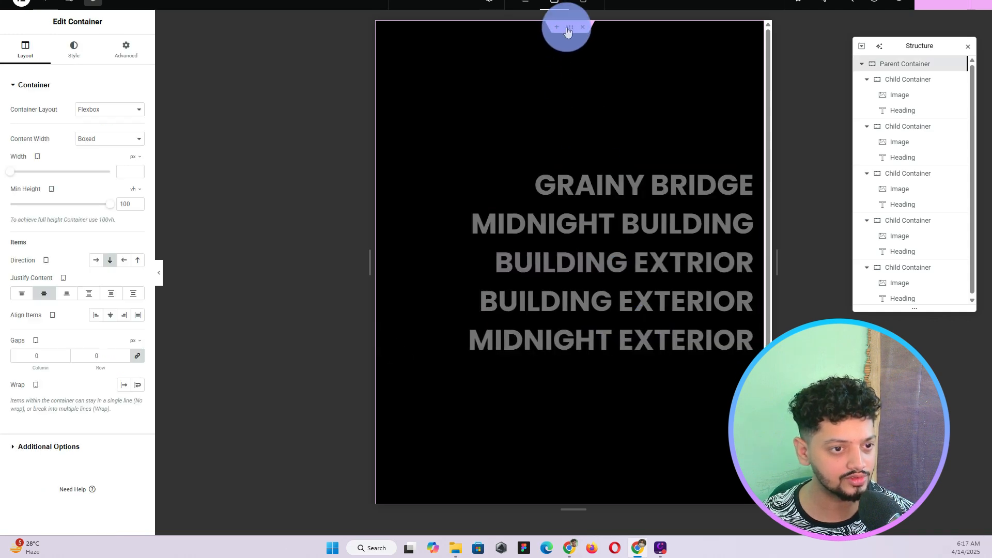
{"action": "left_click", "coordinate": [38, 446]}
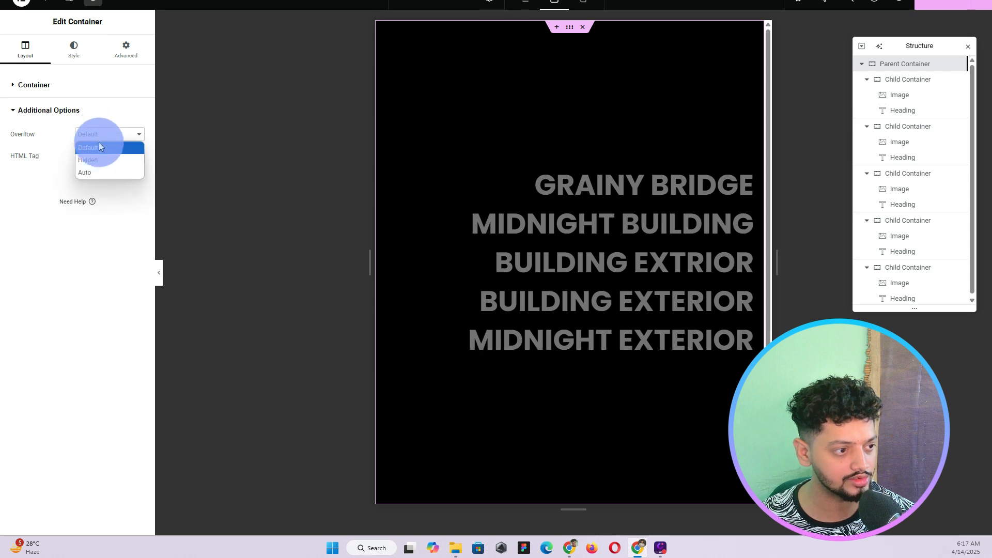
{"action": "left_click", "coordinate": [106, 160]}
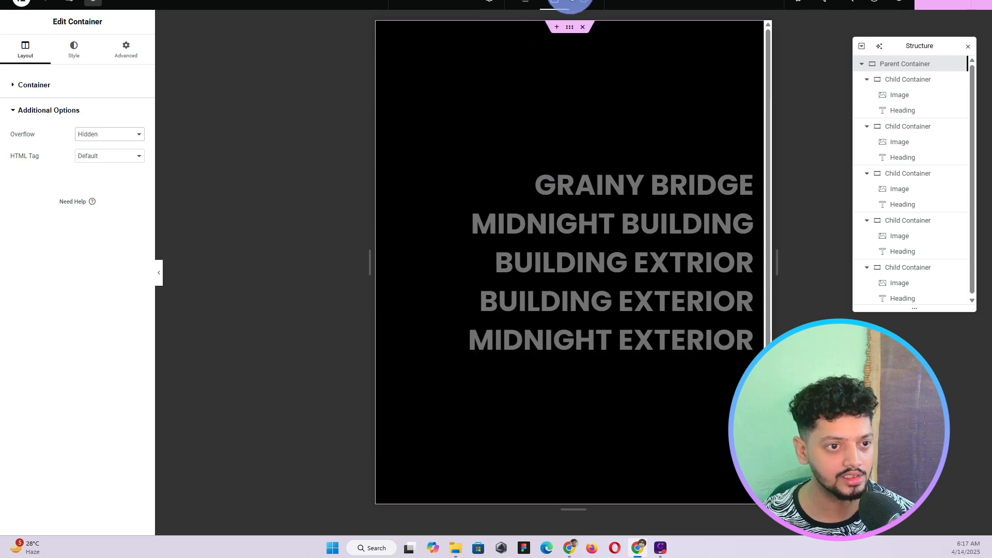
In the mobile view, set the "GRAINY BRIDGE" heading's typography size to 35 px
{"action": "left_click", "coordinate": [584, 2]}
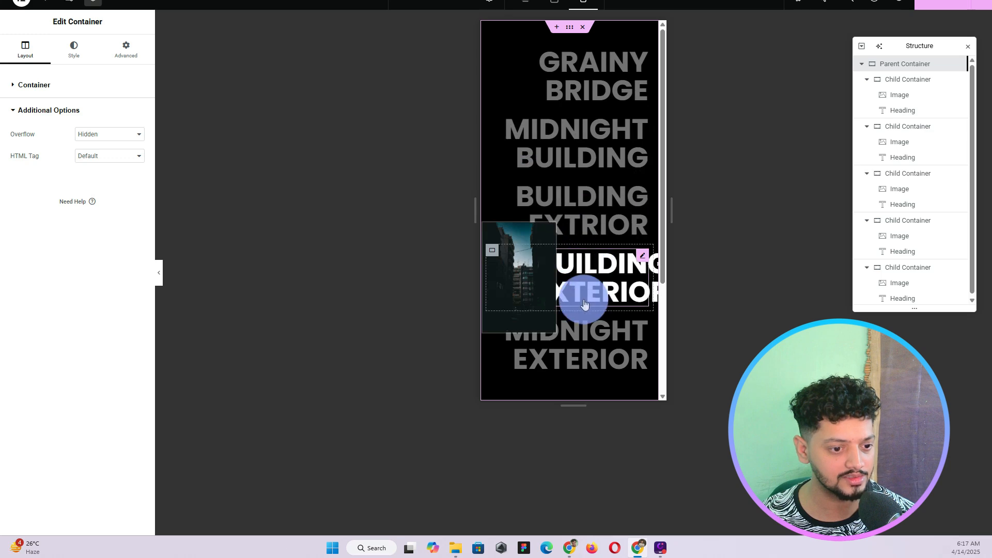
{"action": "left_click", "coordinate": [636, 51]}
{"action": "left_click", "coordinate": [138, 142]}
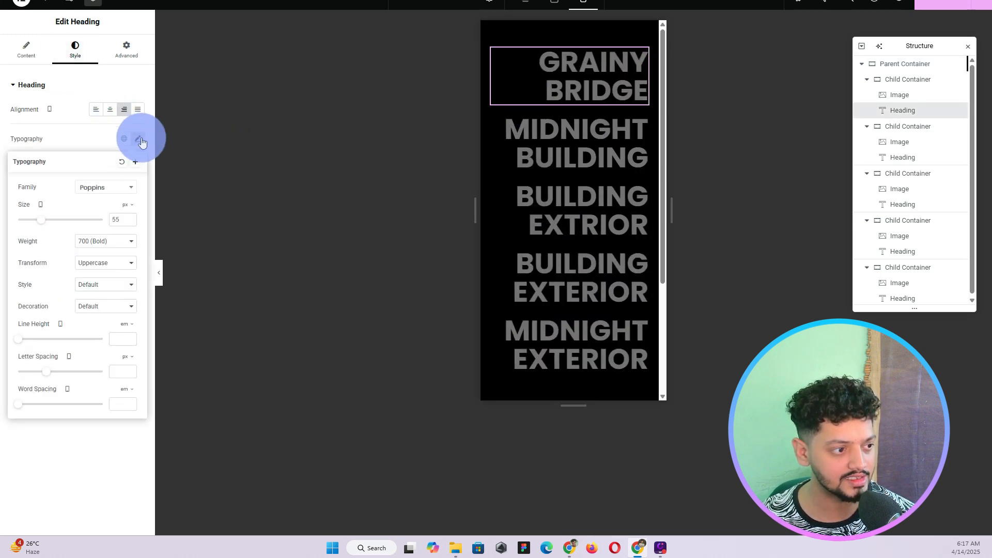
{"action": "left_click", "coordinate": [124, 221]}
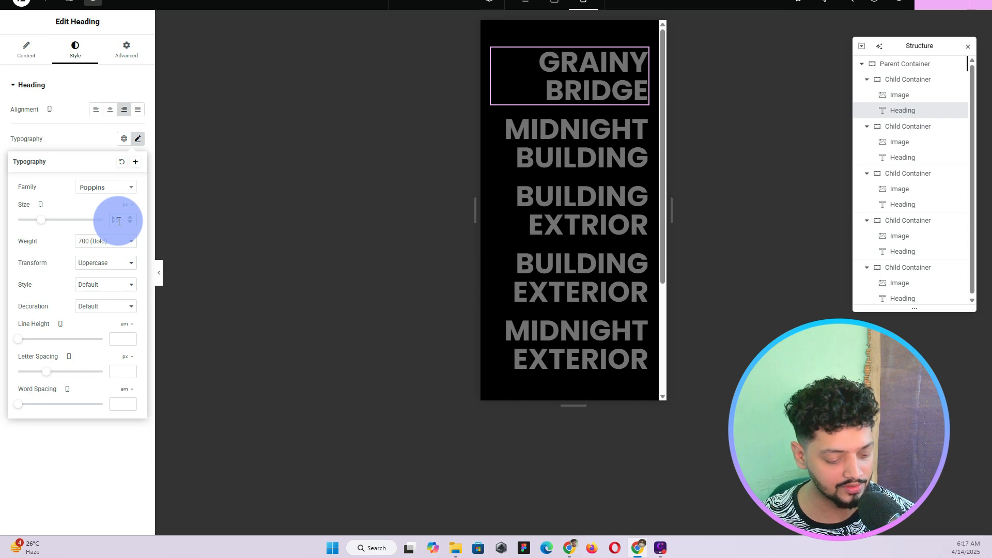
{"action": "type", "text": "50"}
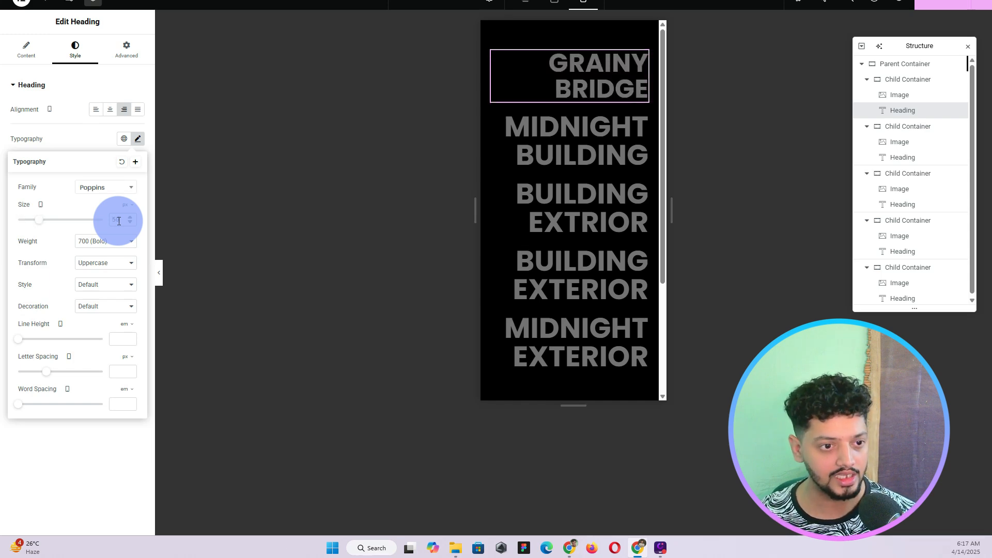
{"action": "left_click_drag", "start_coordinate": [45, 222], "coordinate": [35, 223]}
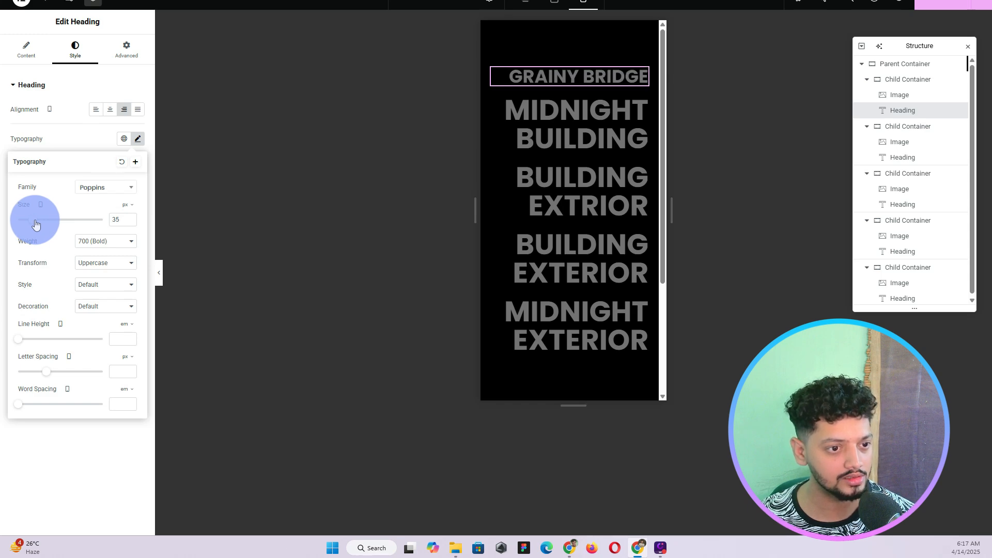
Copy the "GRAINY BRIDGE" heading and paste its style onto the other four headings in the mobile view
{"action": "right_click", "coordinate": [640, 76]}
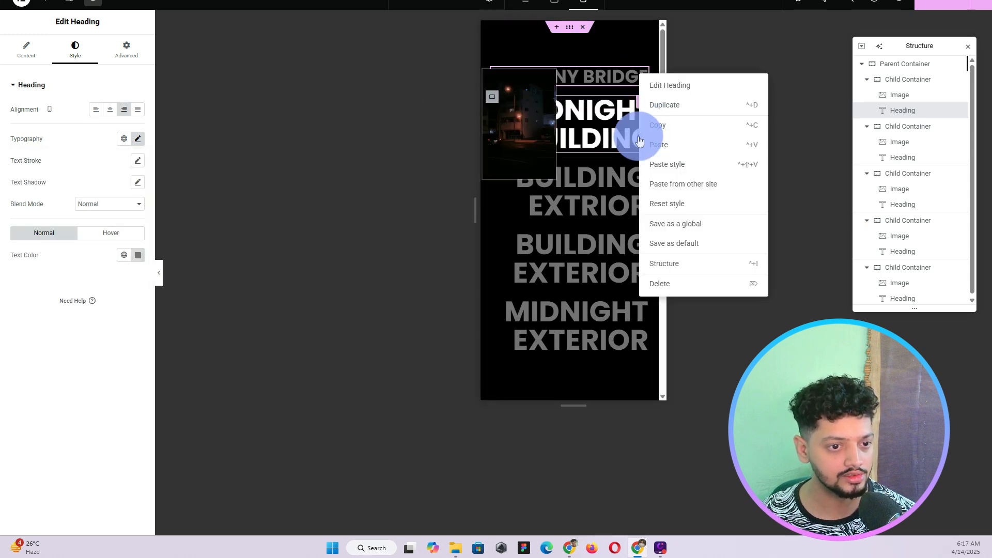
{"action": "left_click", "coordinate": [655, 127]}
{"action": "right_click", "coordinate": [587, 113]}
{"action": "left_click", "coordinate": [620, 204]}
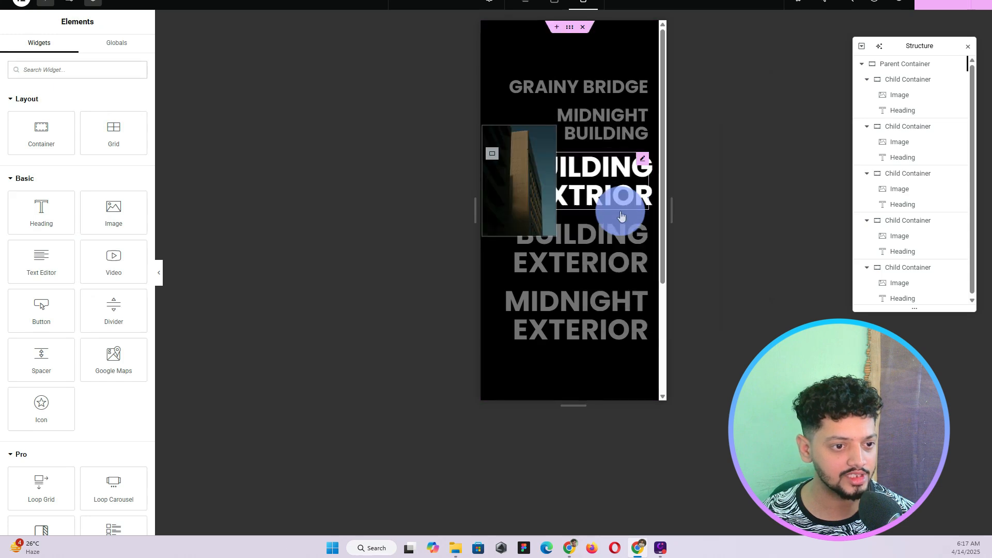
{"action": "right_click", "coordinate": [595, 174]}
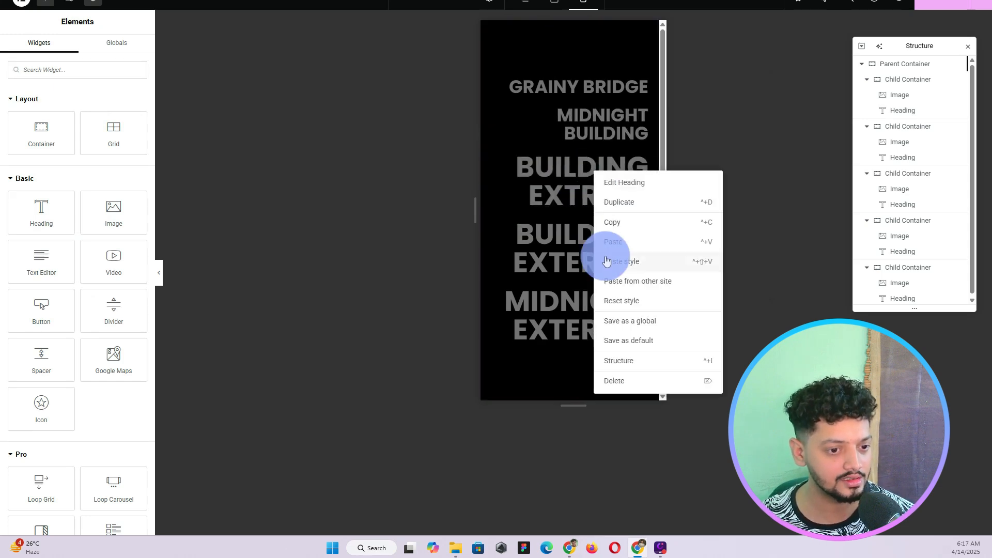
{"action": "left_click", "coordinate": [615, 265]}
{"action": "right_click", "coordinate": [604, 241]}
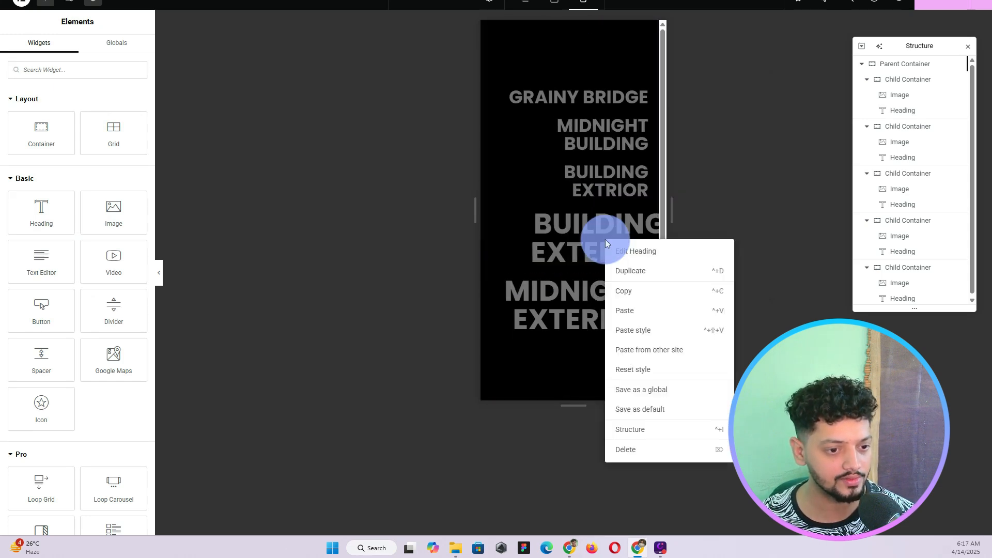
{"action": "left_click", "coordinate": [623, 326]}
{"action": "right_click", "coordinate": [601, 311]}
{"action": "left_click", "coordinate": [622, 378]}
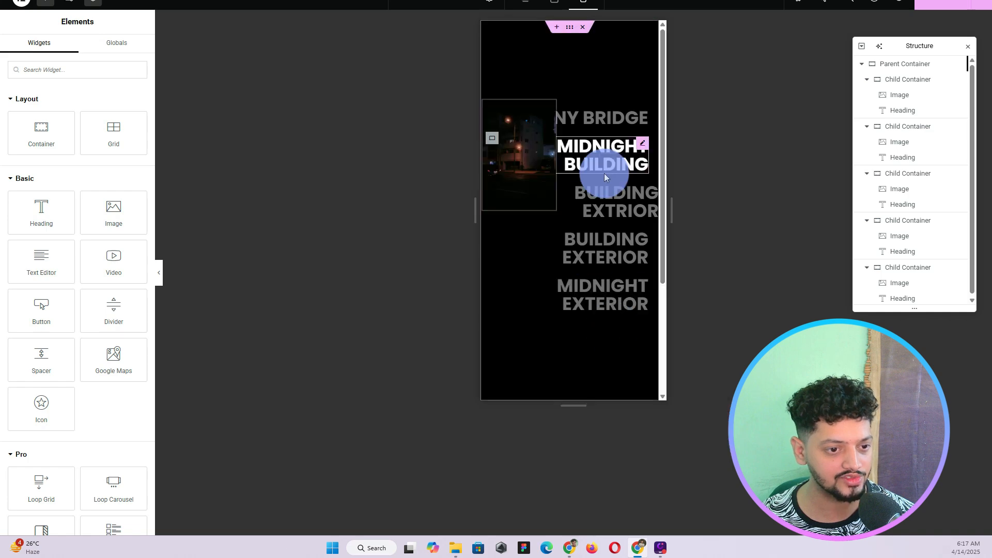
Set the "MIDNIGHT BUILDING" heading's typography size to 30 px in the mobile view
{"action": "left_click", "coordinate": [644, 148]}
{"action": "left_click", "coordinate": [83, 50]}
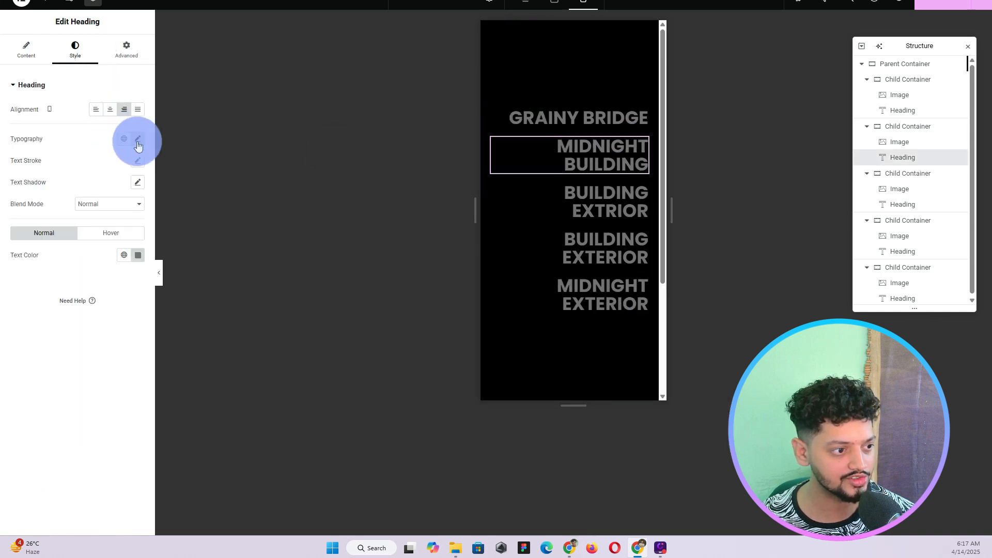
{"action": "left_click", "coordinate": [137, 139]}
{"action": "left_click_drag", "start_coordinate": [32, 224], "coordinate": [30, 227]}
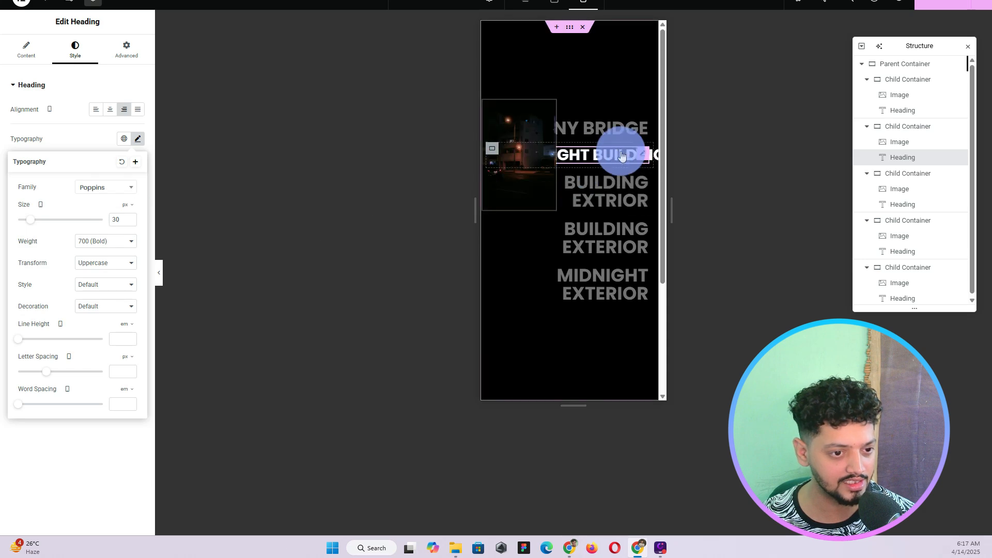
Copy the "MIDNIGHT BUILDING" heading, paste its style onto the other four headings in the mobile view, and return to the desktop view
{"action": "right_click", "coordinate": [643, 154]}
{"action": "left_click", "coordinate": [660, 208]}
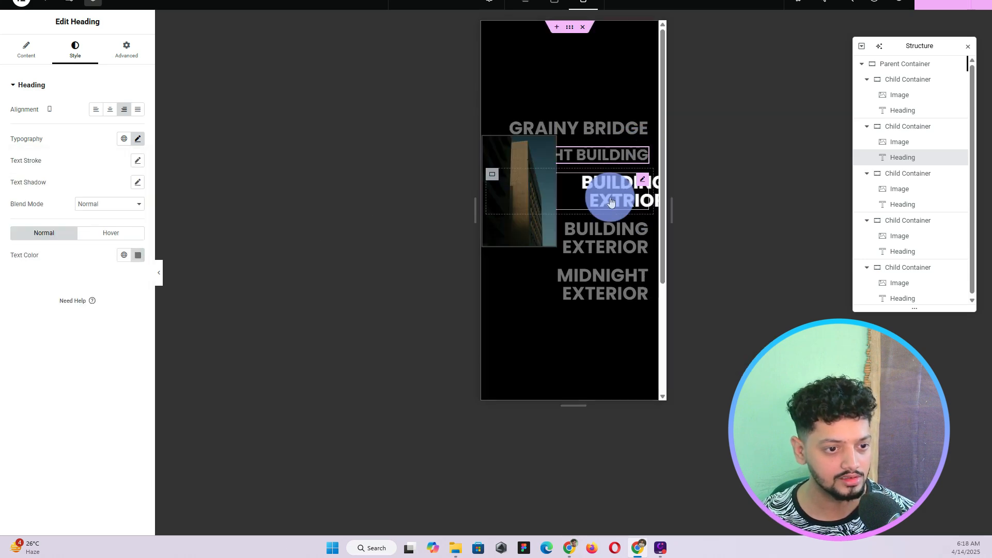
{"action": "right_click", "coordinate": [615, 196]}
{"action": "left_click", "coordinate": [635, 286]}
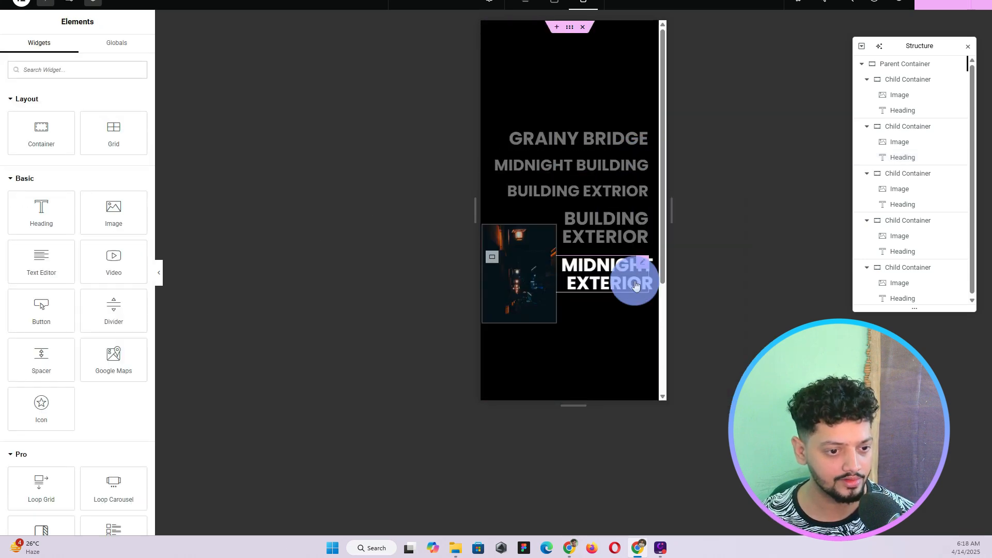
{"action": "right_click", "coordinate": [600, 230]}
{"action": "left_click", "coordinate": [622, 322]}
{"action": "right_click", "coordinate": [603, 267]}
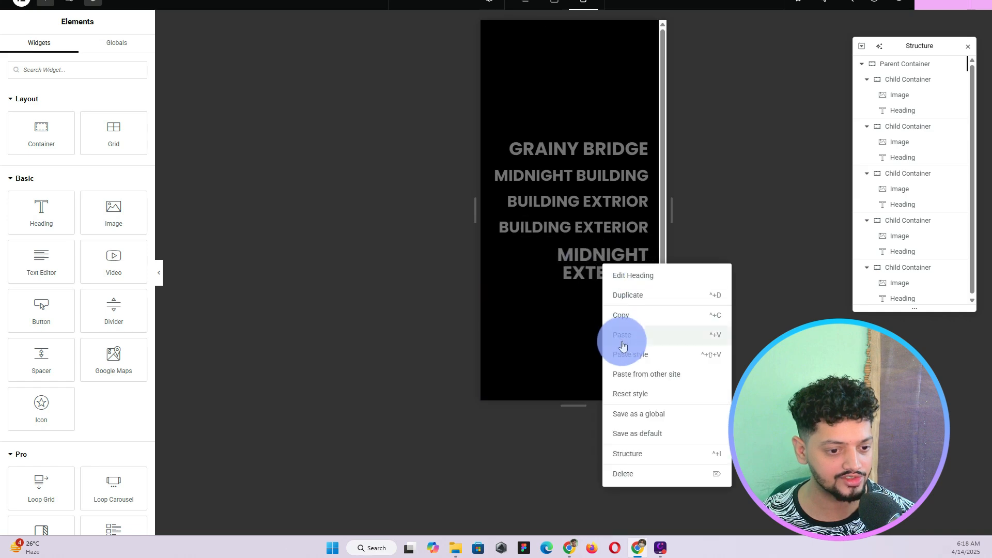
{"action": "left_click", "coordinate": [628, 347]}
{"action": "right_click", "coordinate": [583, 164]}
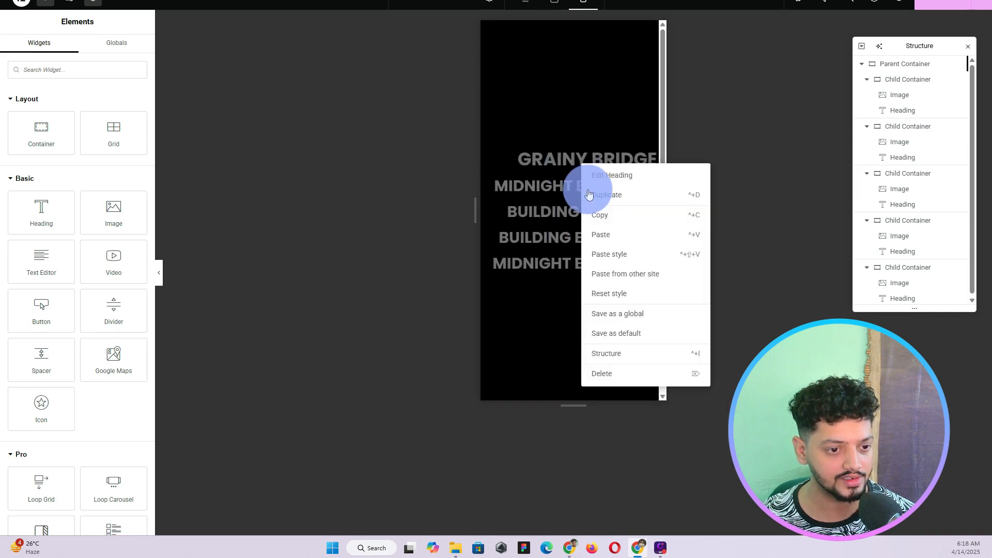
{"action": "left_click", "coordinate": [615, 253]}
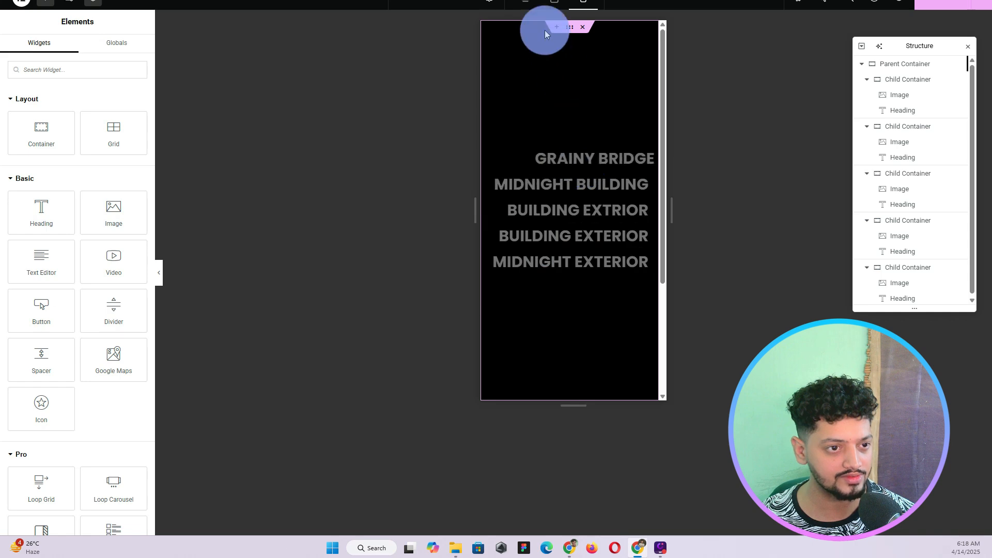
{"action": "left_click", "coordinate": [526, 2]}
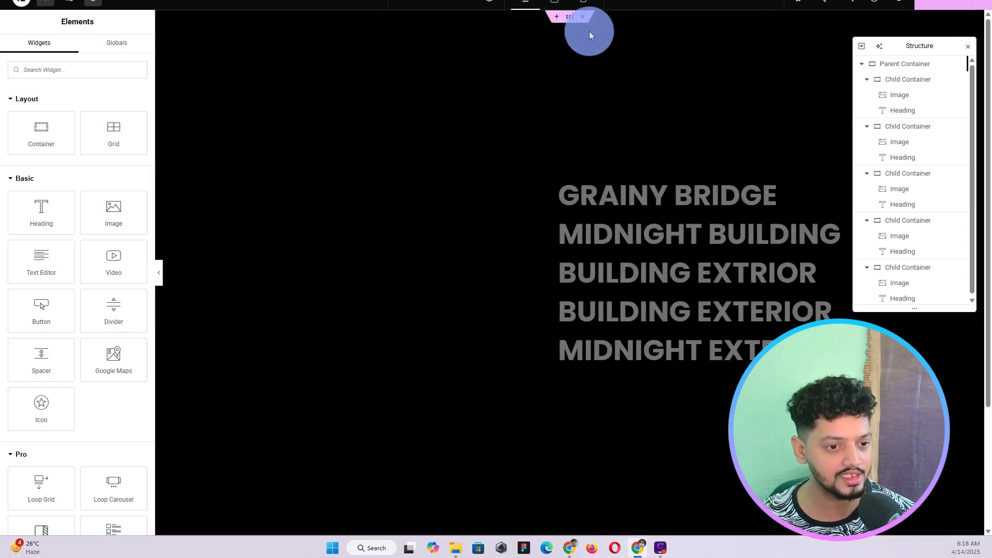